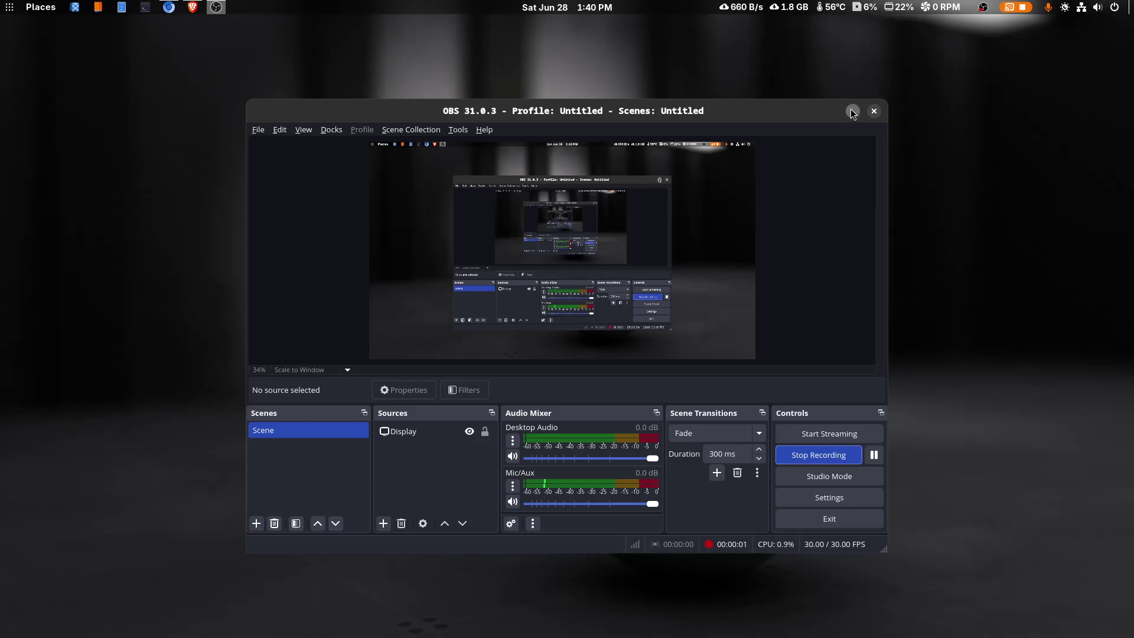
# Minimize the OBS window and launch mpv Media Player from the applications overview.
pyautogui.click(852, 111)
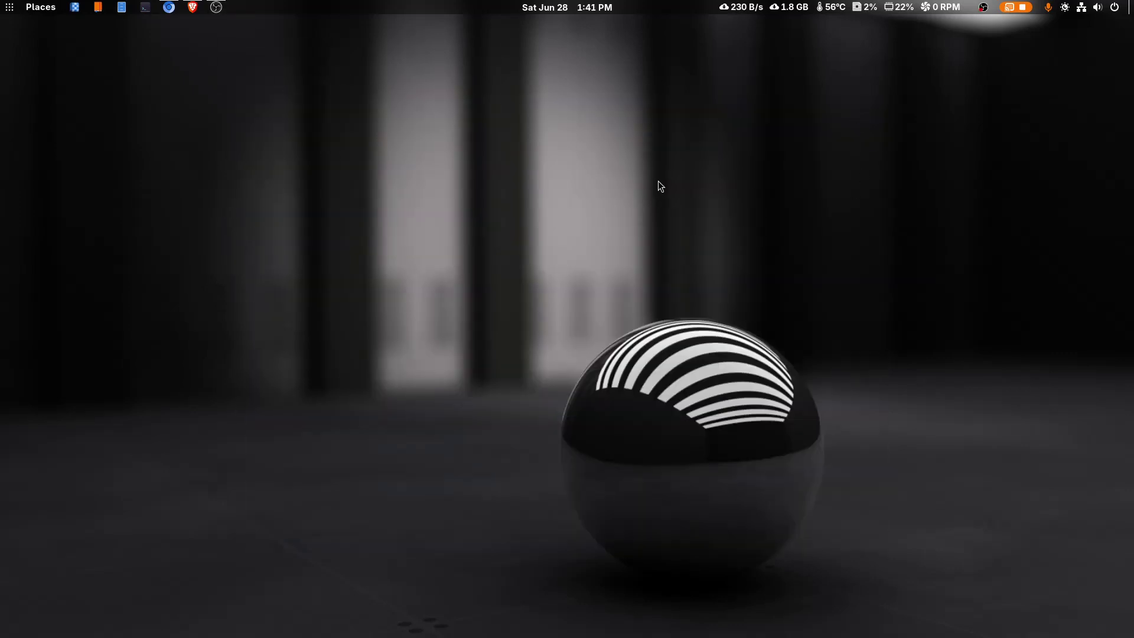
pyautogui.click(9, 7)
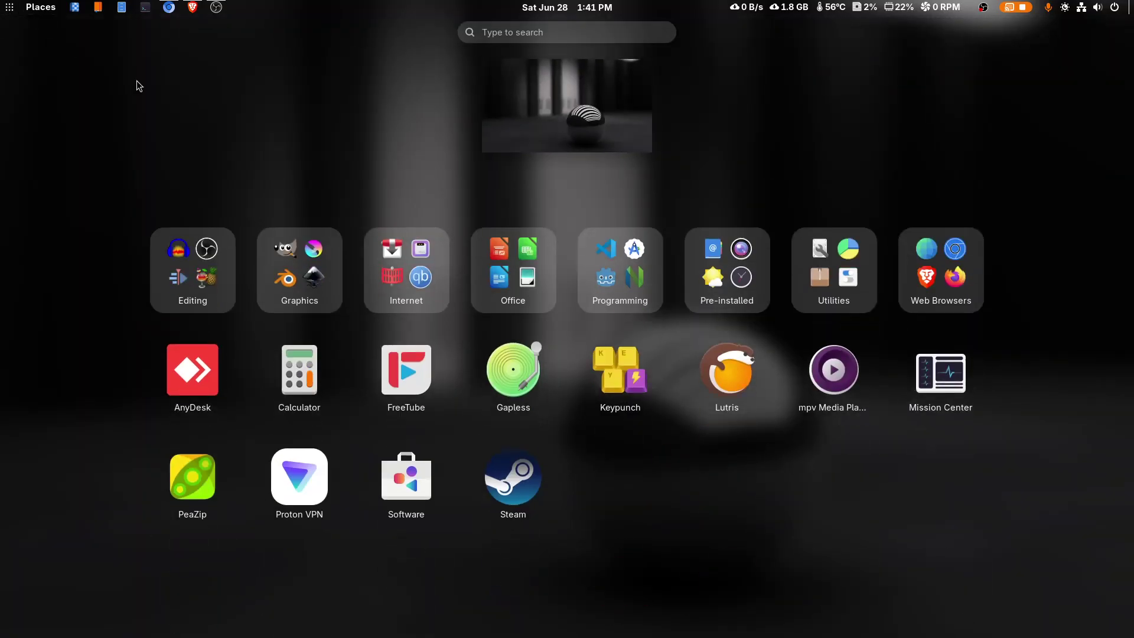
pyautogui.click(832, 365)
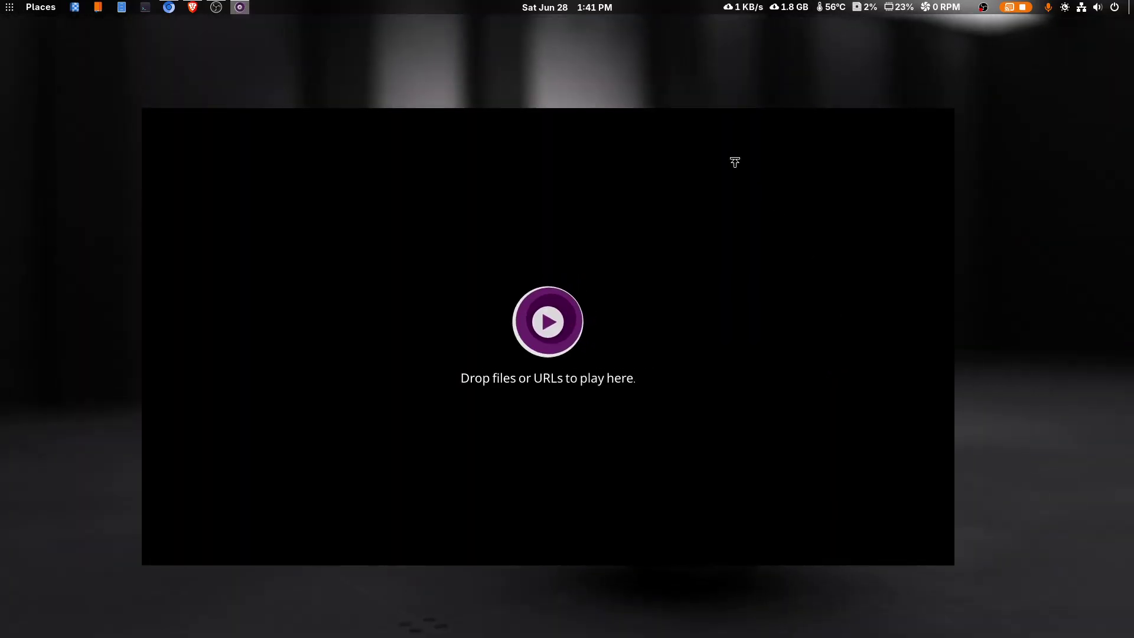
pyautogui.moveTo(655, 193); pyautogui.dragTo(641, 243)
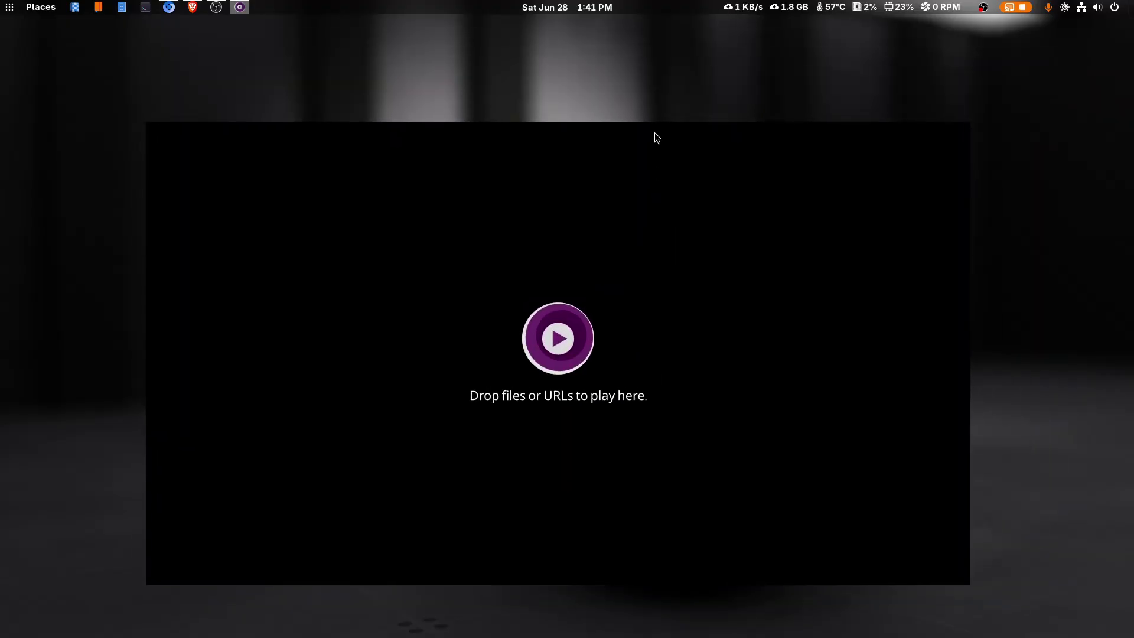
pyautogui.moveTo(681, 167); pyautogui.dragTo(707, 142)
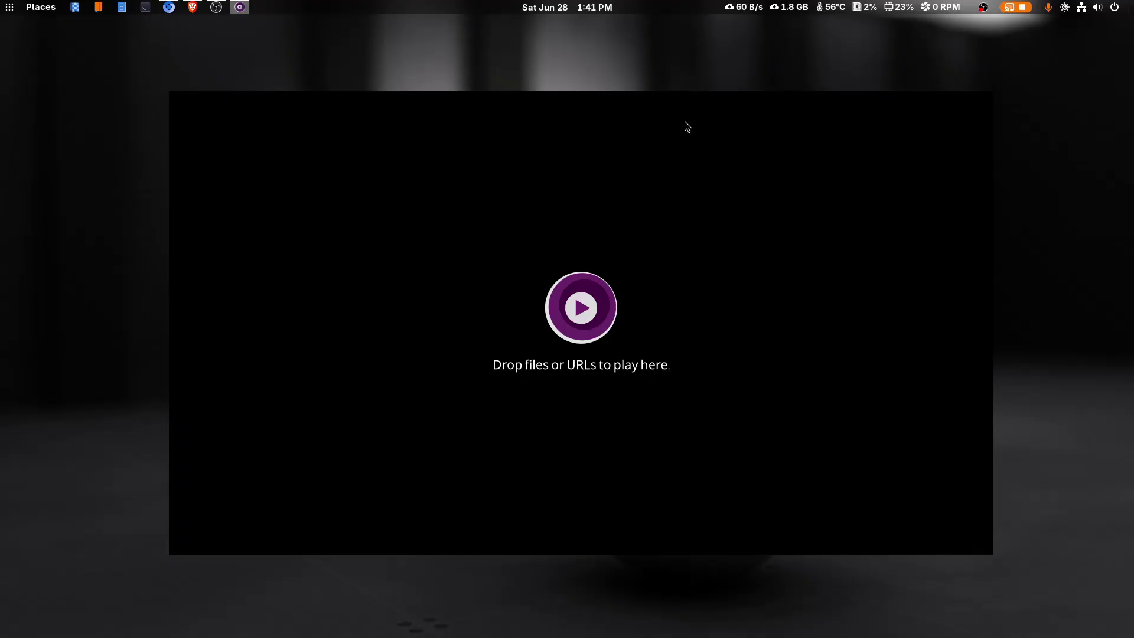
pyautogui.moveTo(688, 111); pyautogui.dragTo(682, 118)
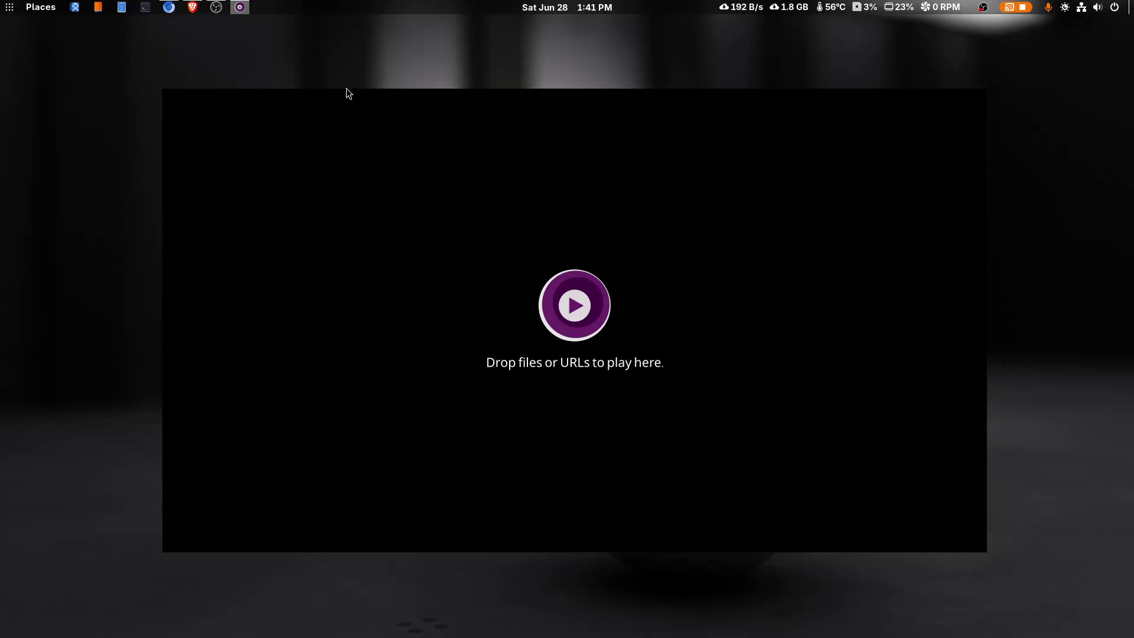
pyautogui.moveTo(584, 165); pyautogui.dragTo(625, 146)
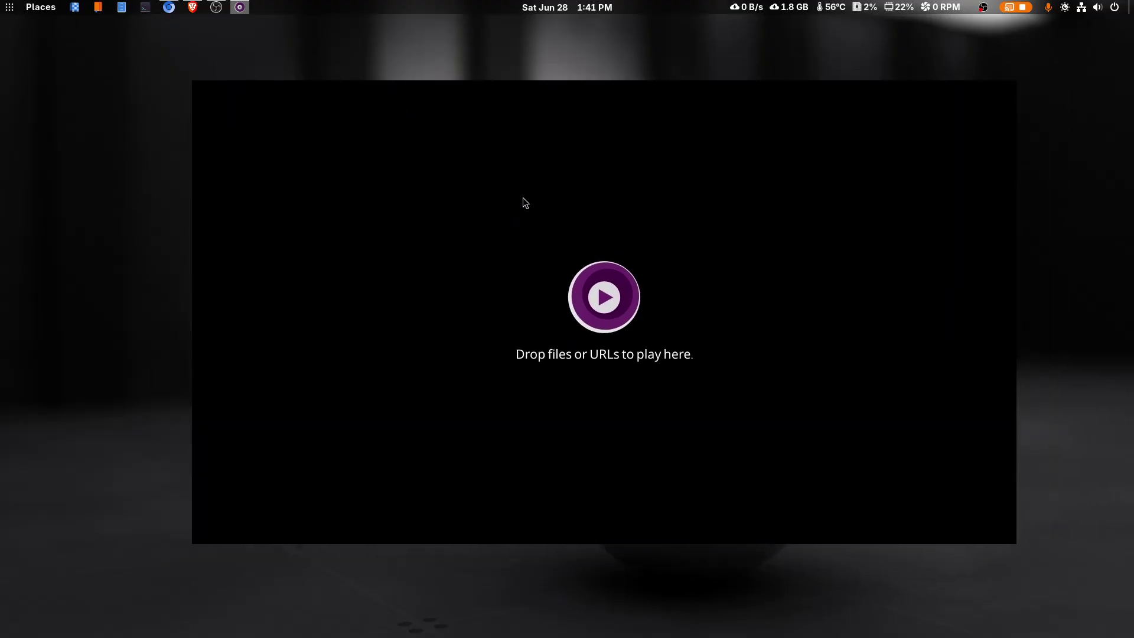
pyautogui.moveTo(585, 245); pyautogui.dragTo(492, 222)
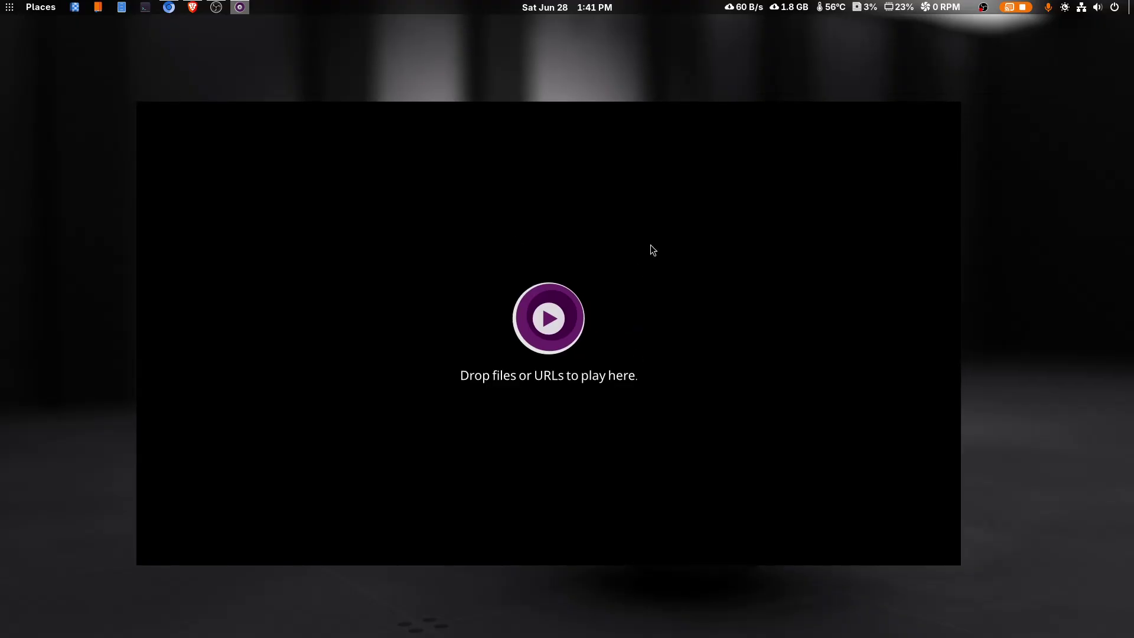
pyautogui.moveTo(679, 228); pyautogui.dragTo(755, 235)
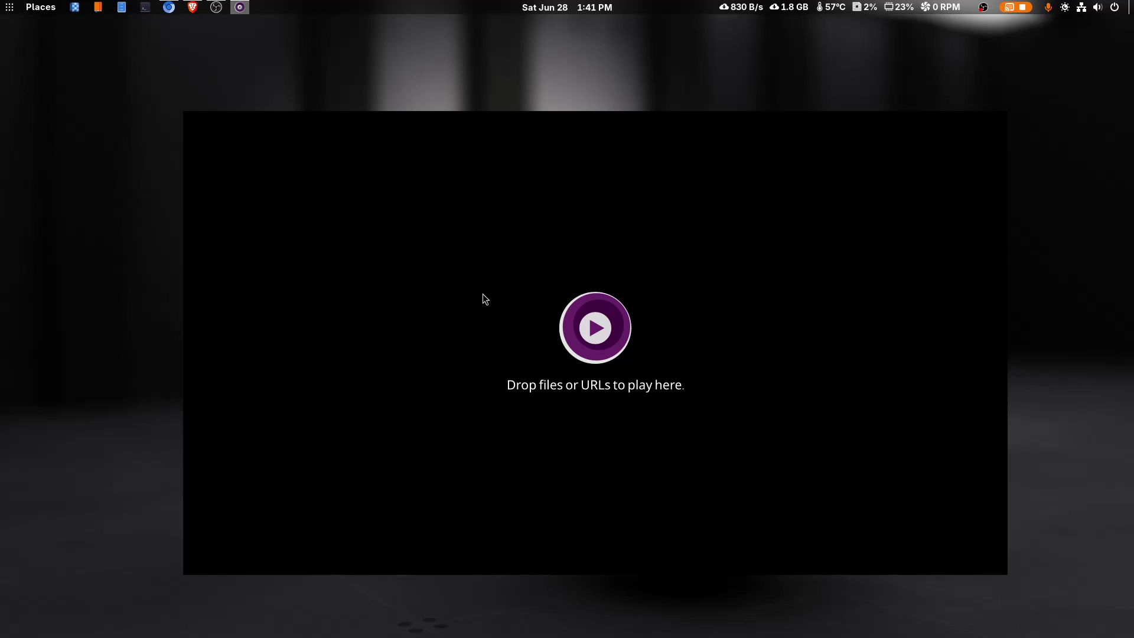
pyautogui.moveTo(662, 175)
pyautogui.mouseDown()
pyautogui.moveTo(728, 167)
pyautogui.moveTo(670, 163)
pyautogui.mouseUp()
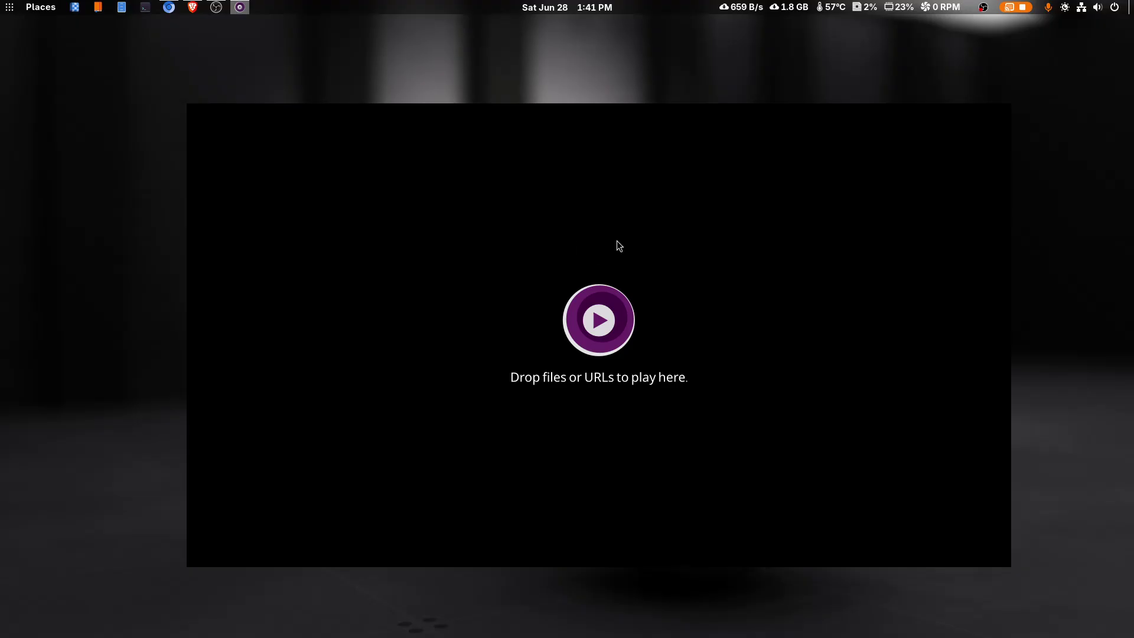
# Quit the mpv player.
pyautogui.moveTo(242, 5)
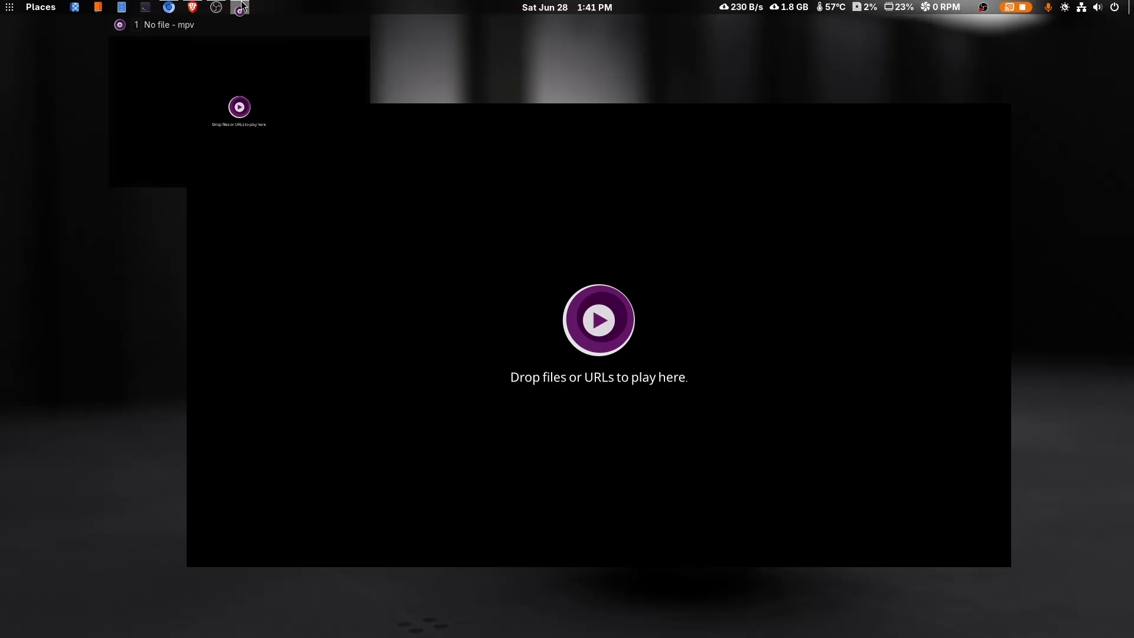
pyautogui.rightClick(242, 4)
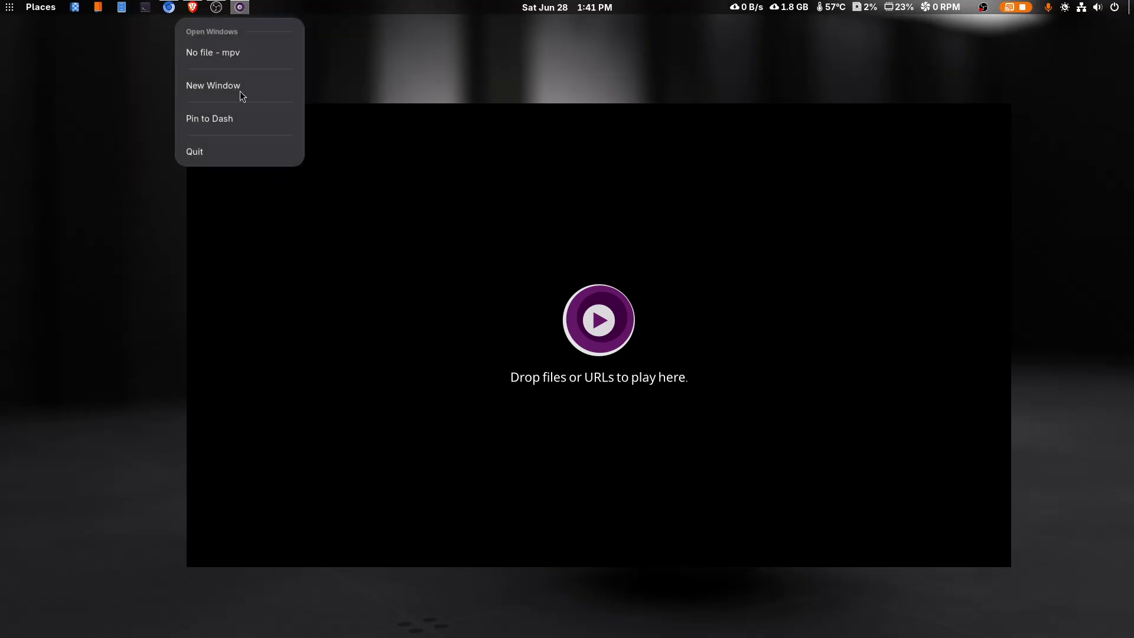
pyautogui.click(222, 152)
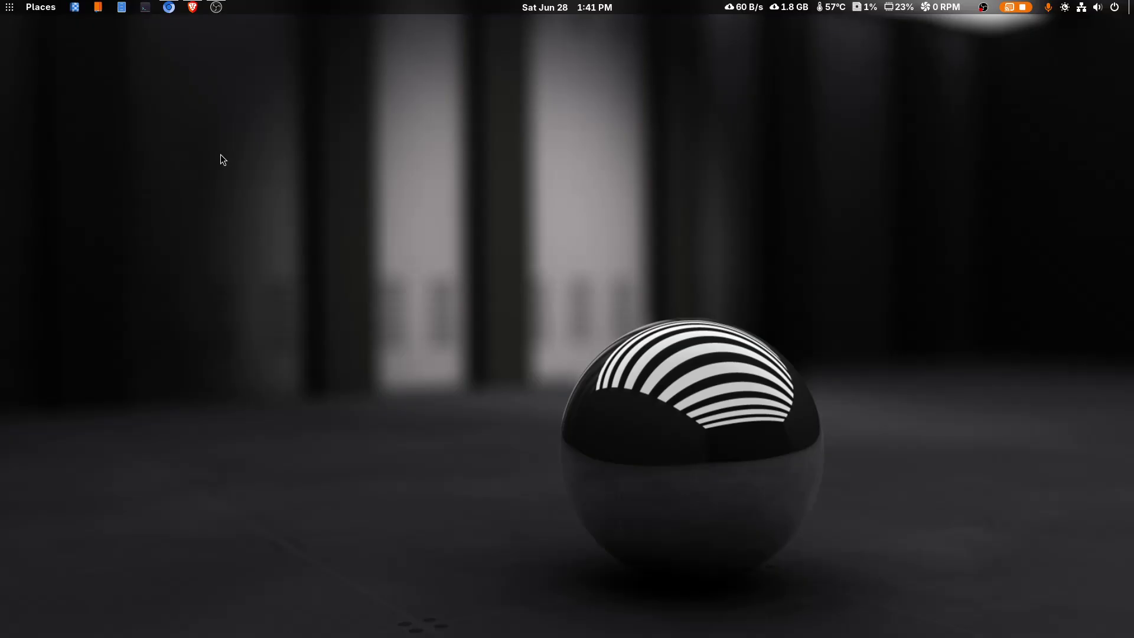
# Open the Files app and go to the root directory /.
pyautogui.click(121, 7)
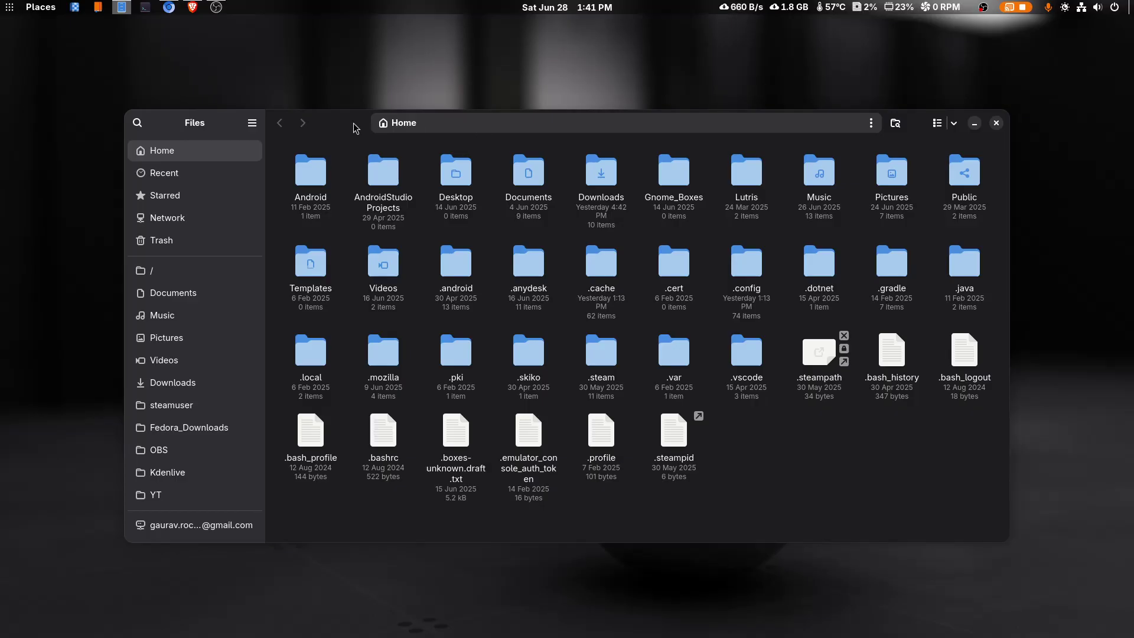
pyautogui.moveTo(352, 121); pyautogui.dragTo(376, 114)
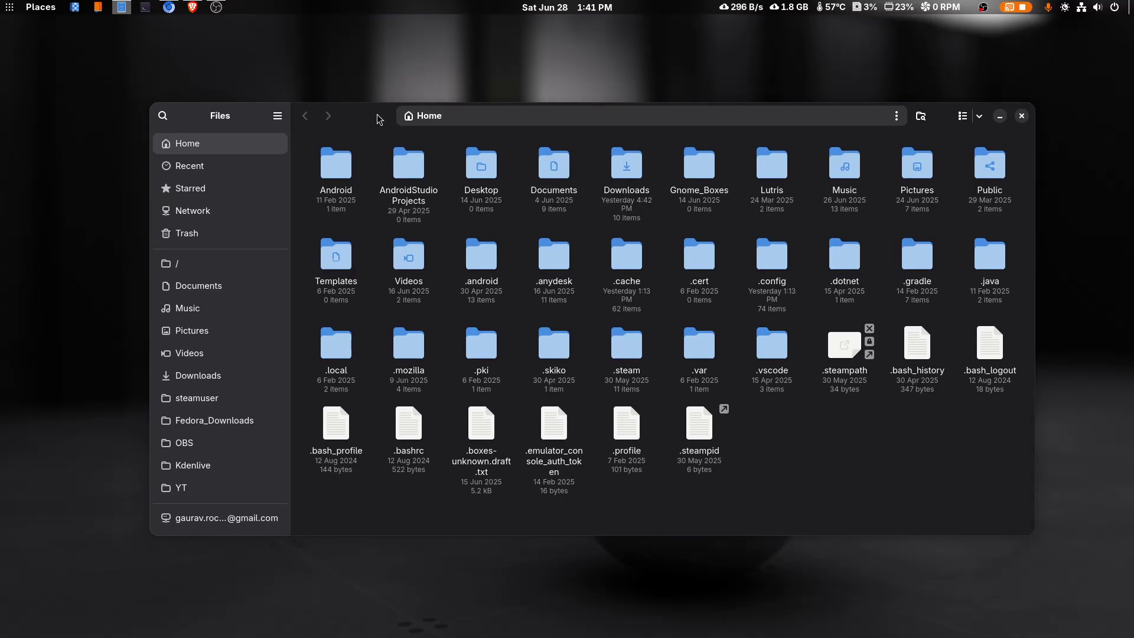
pyautogui.click(474, 117)
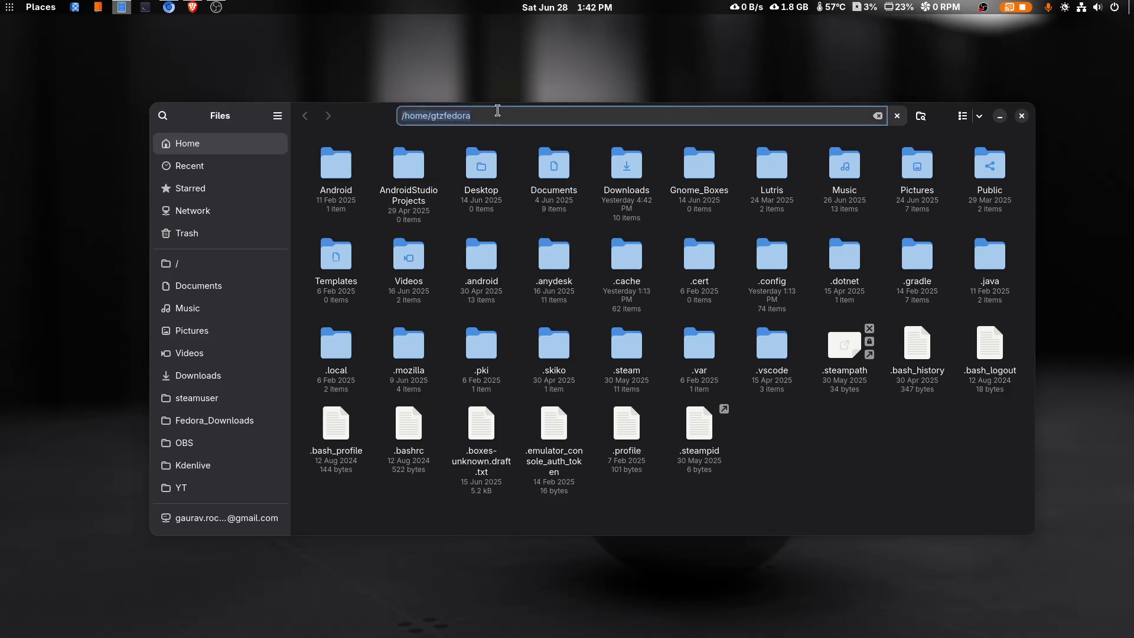
pyautogui.scroll(-2, 222, 407)
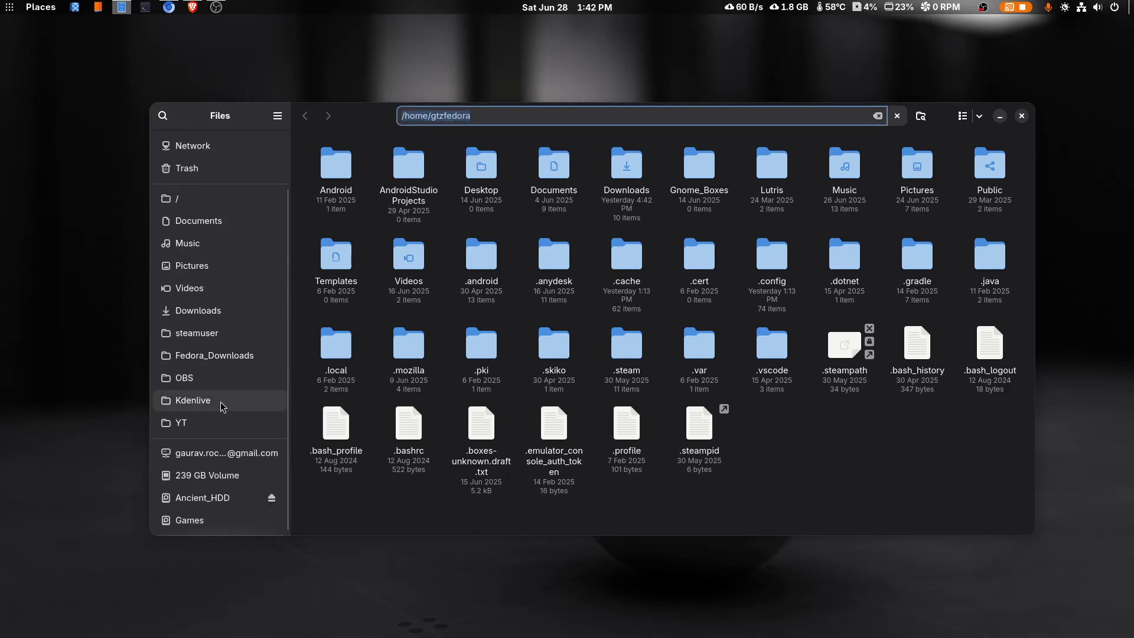
pyautogui.scroll(2, 222, 406)
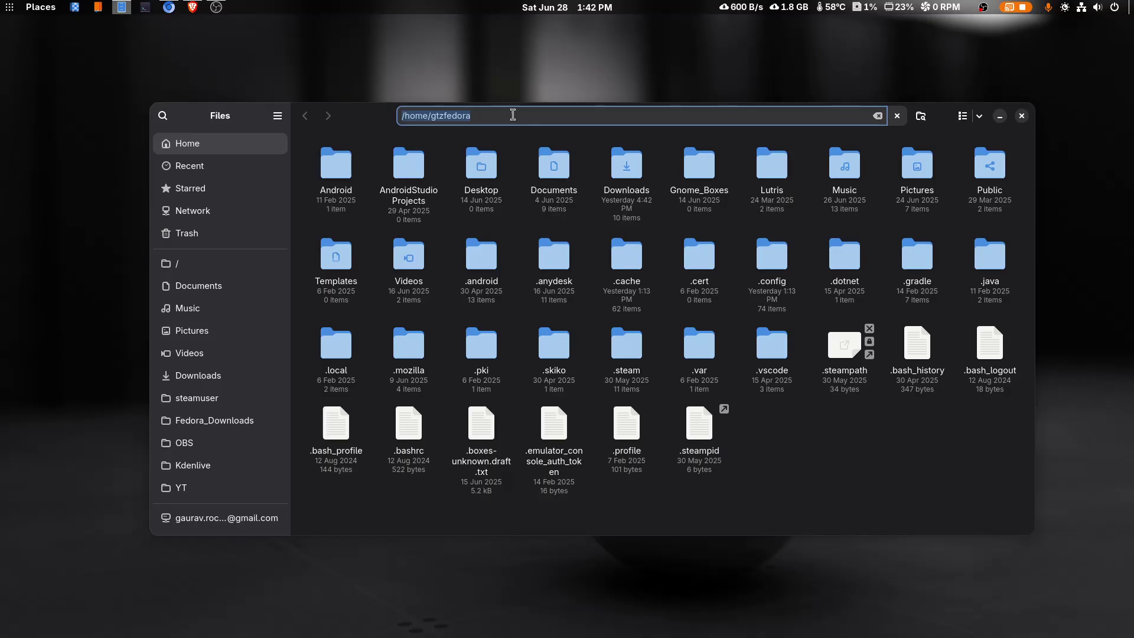
pyautogui.write('/')
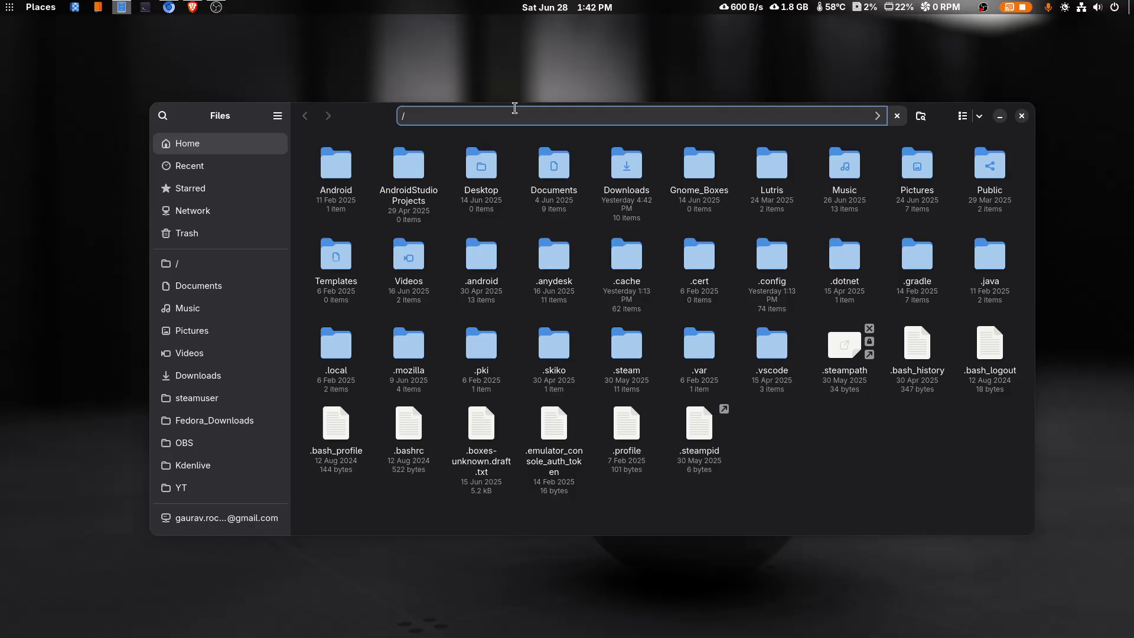
pyautogui.press('Return')
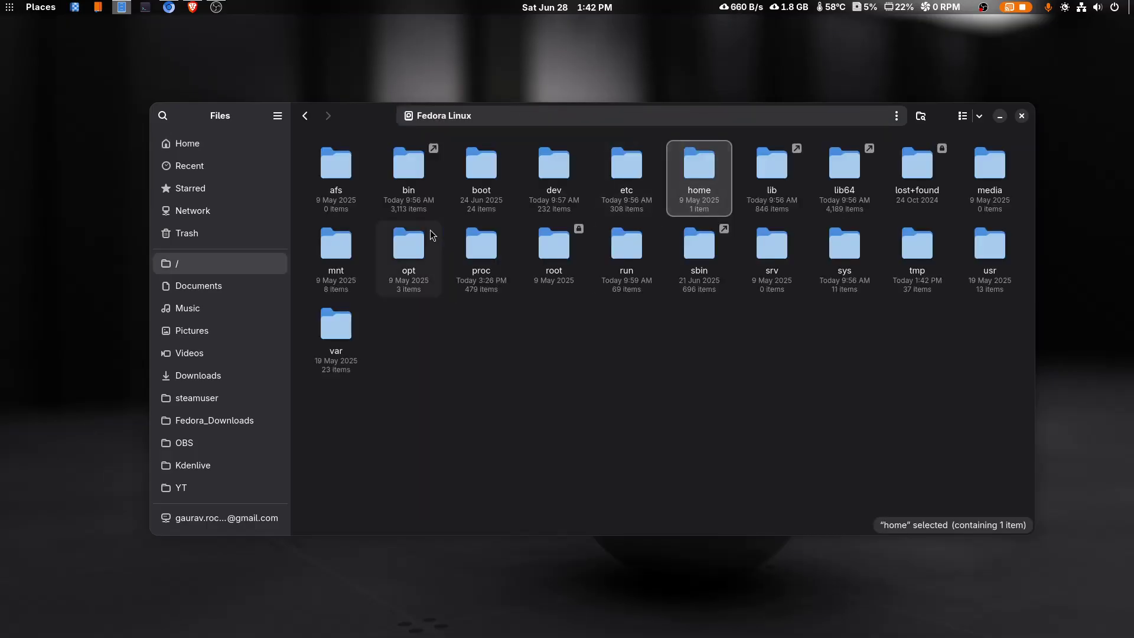
# Navigate from the root directory into usr, share and doc, searching share for "d" to find the doc folder.
pyautogui.moveTo(366, 120); pyautogui.dragTo(370, 94)
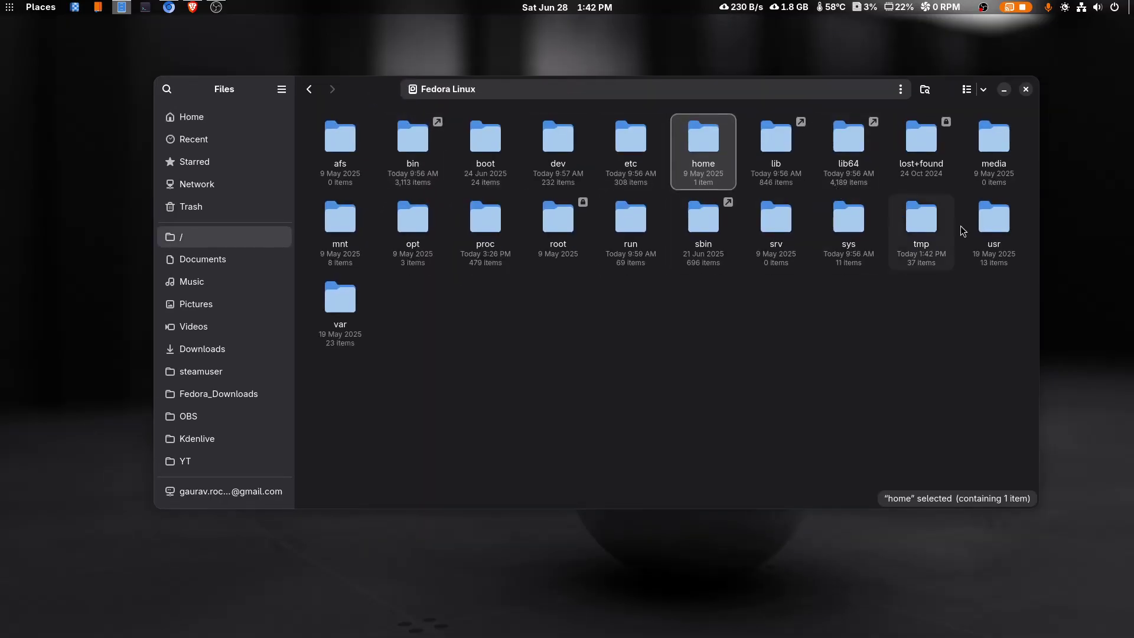
pyautogui.click(997, 223)
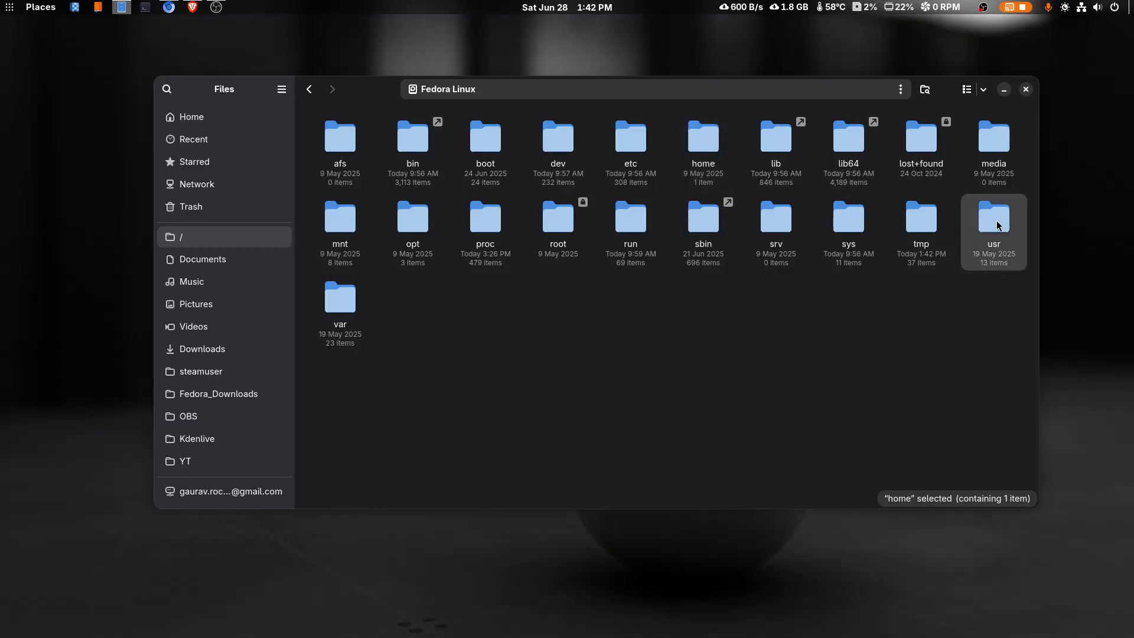
pyautogui.doubleClick(996, 224)
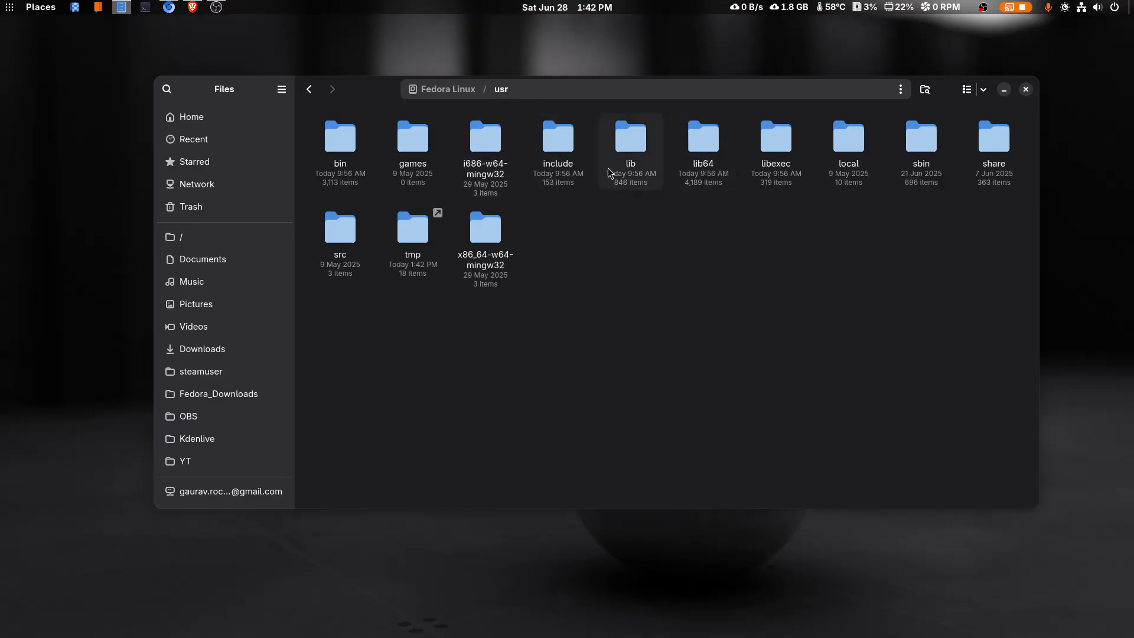
pyautogui.doubleClick(1002, 158)
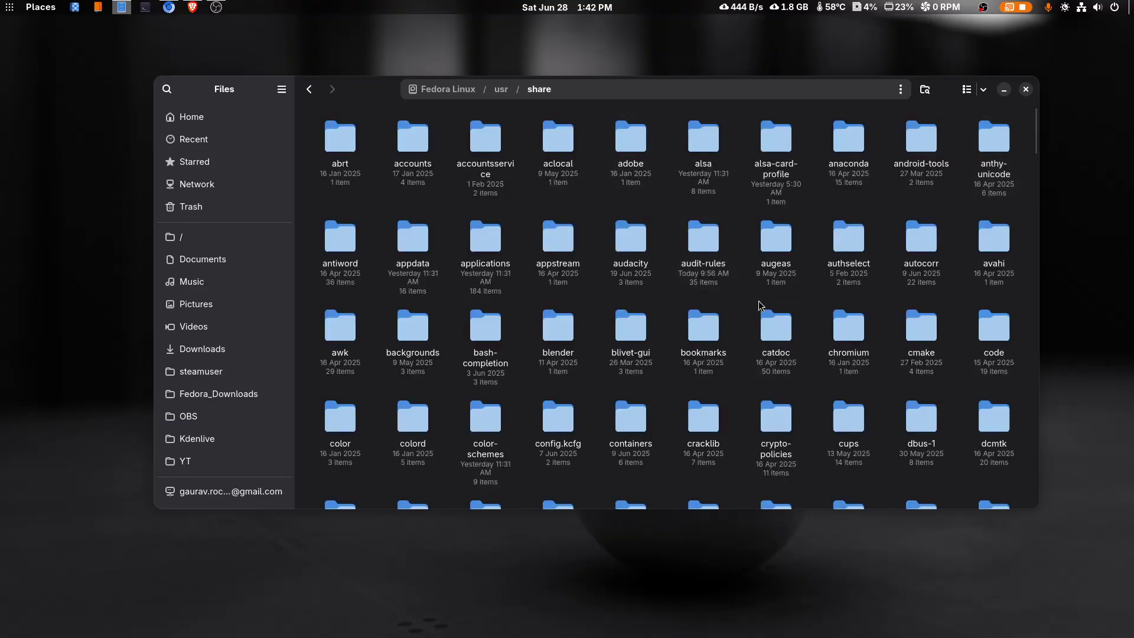
pyautogui.write('d')
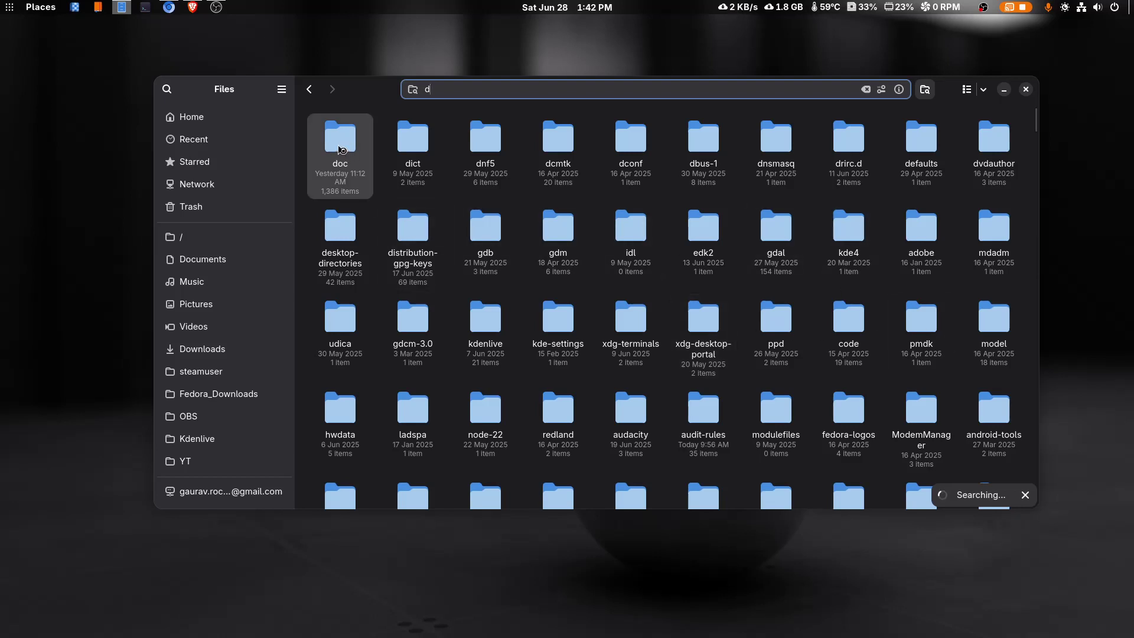
pyautogui.doubleClick(340, 148)
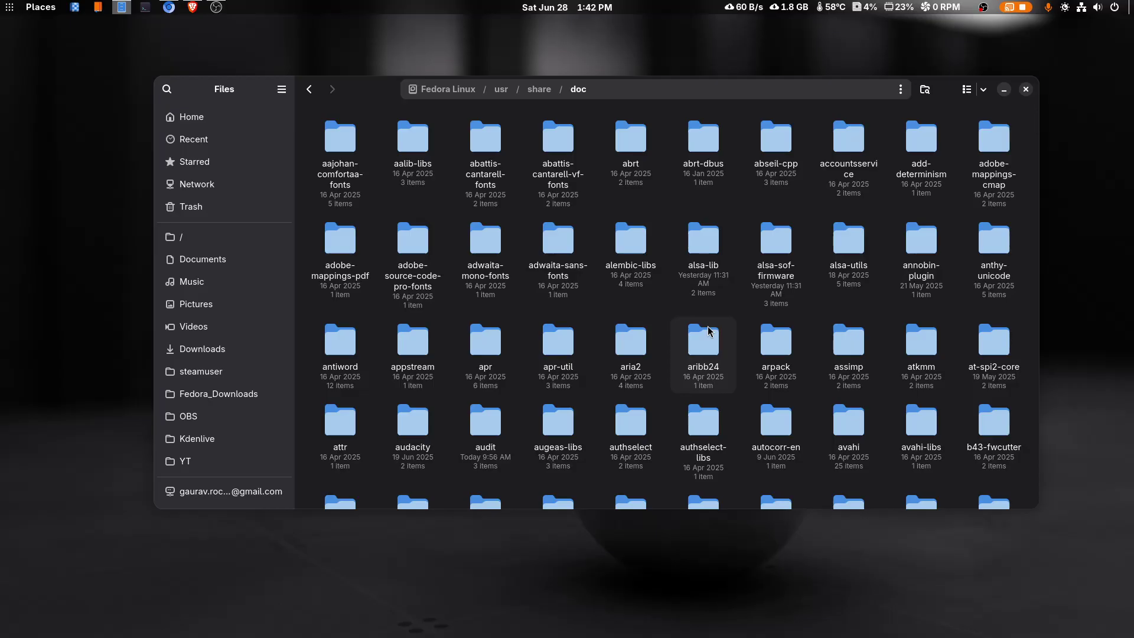
# Search the doc folder for "m" and open the mpv folder.
pyautogui.write('m')
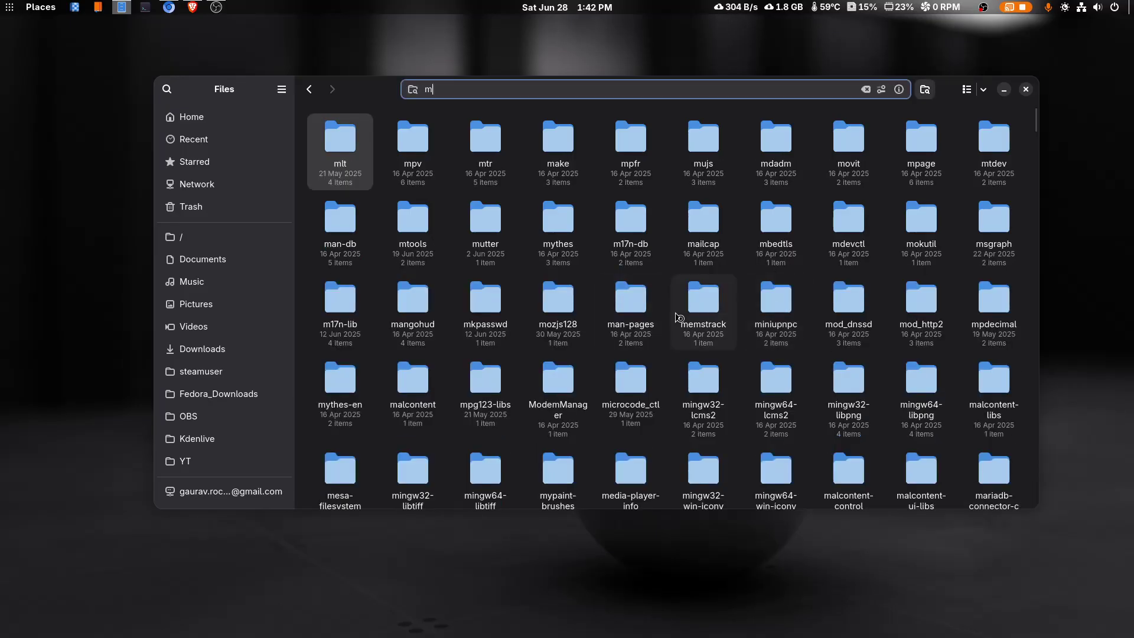
pyautogui.click(324, 157)
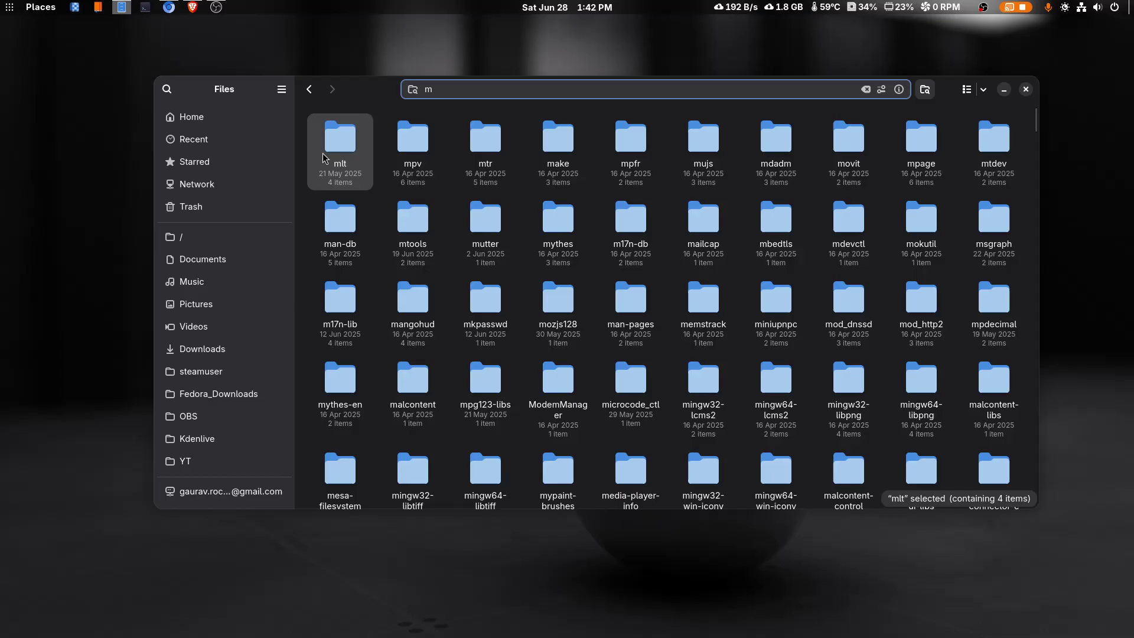
pyautogui.click(408, 154)
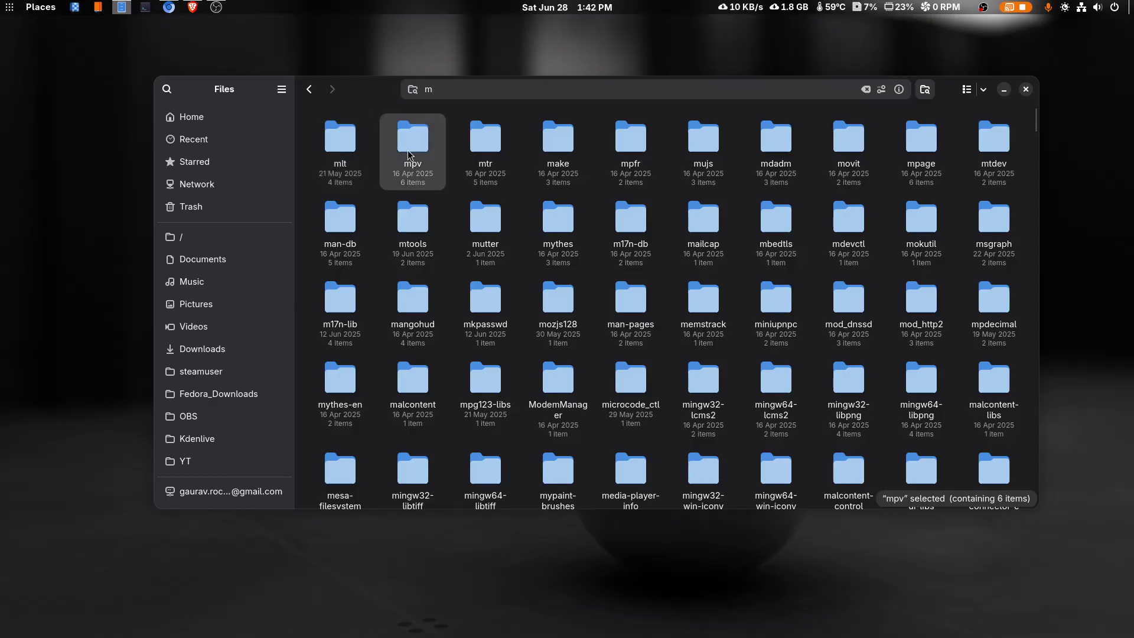
pyautogui.doubleClick(413, 146)
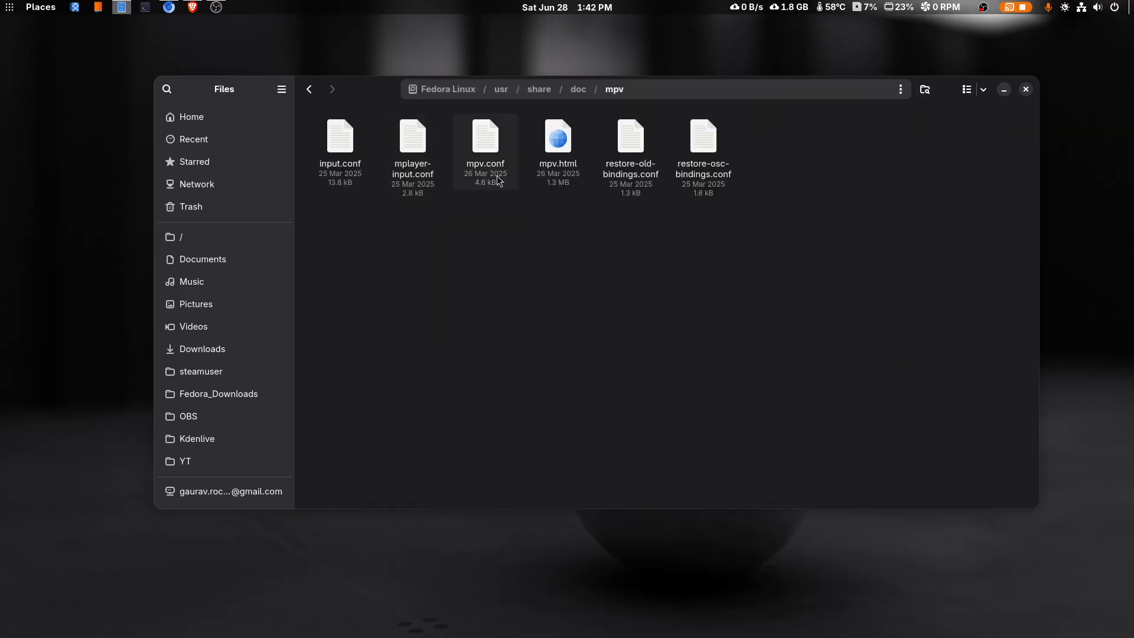
# Copy the mpv.conf file and go to the Home folder.
pyautogui.click(486, 156)
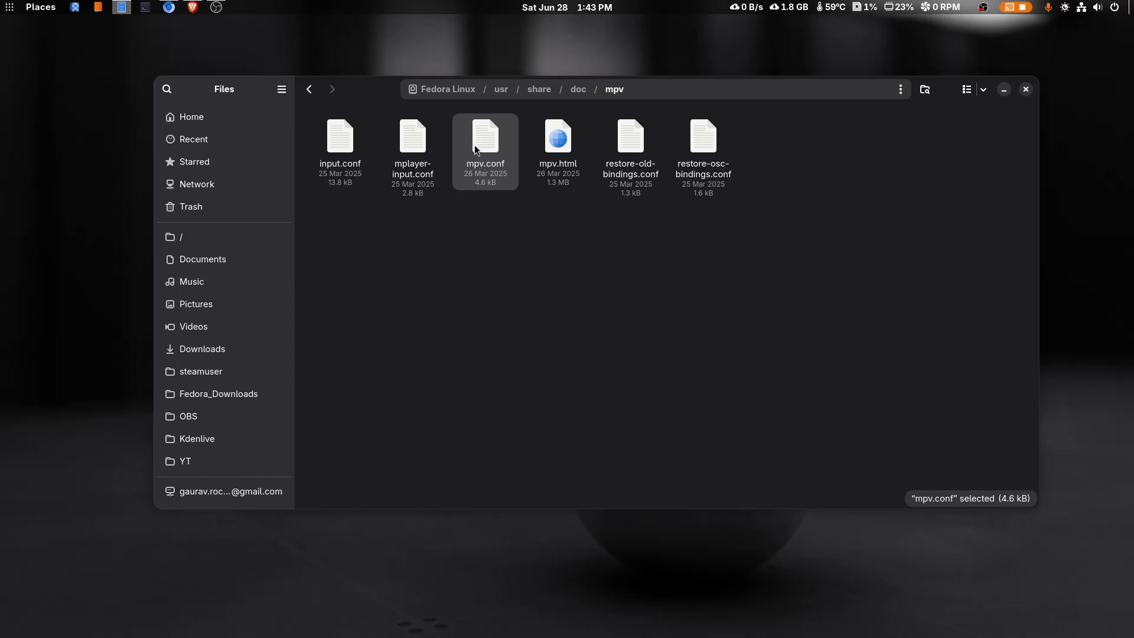
pyautogui.rightClick(474, 144)
pyautogui.click(522, 224)
pyautogui.click(207, 116)
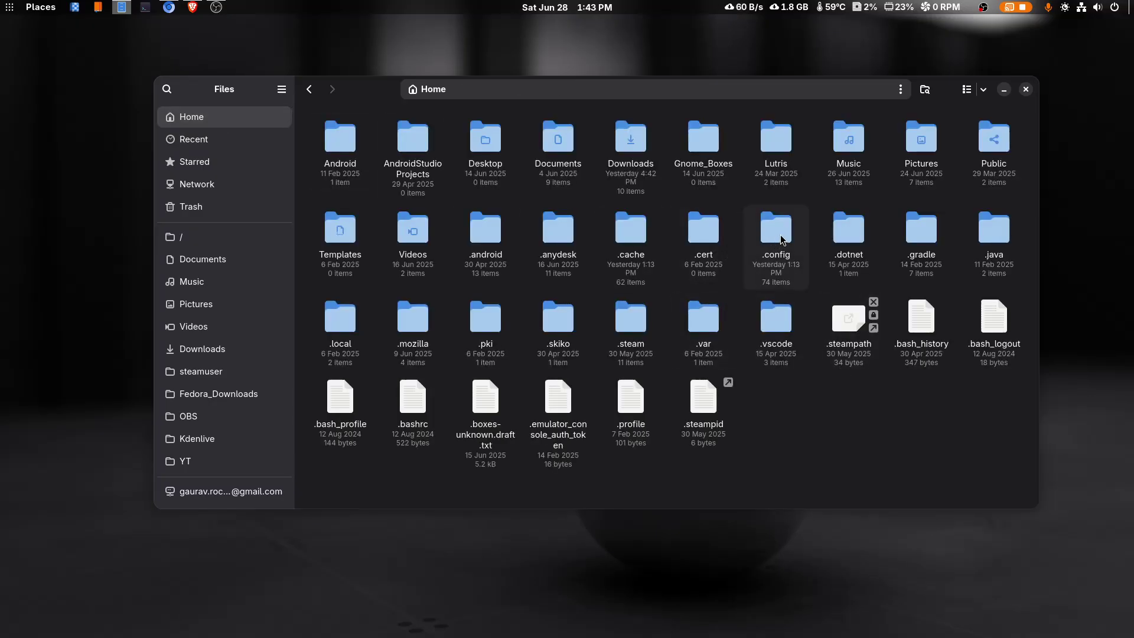
# Check in the view options that Show Hidden Files is enabled for the Home folder.
pyautogui.click(900, 89)
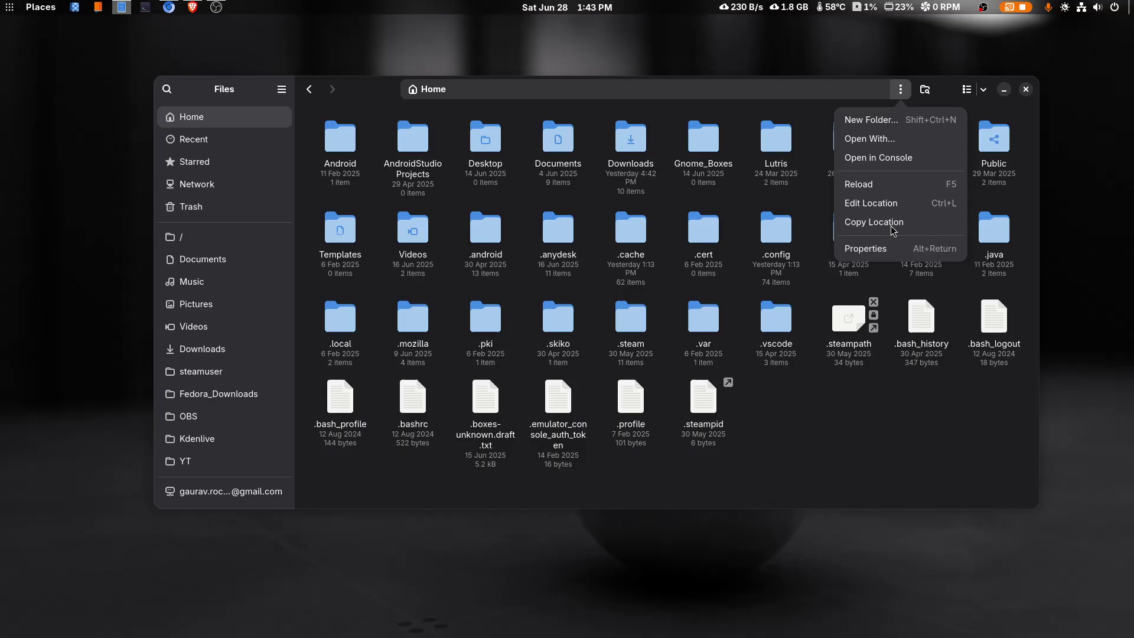
pyautogui.click(985, 98)
pyautogui.click(983, 93)
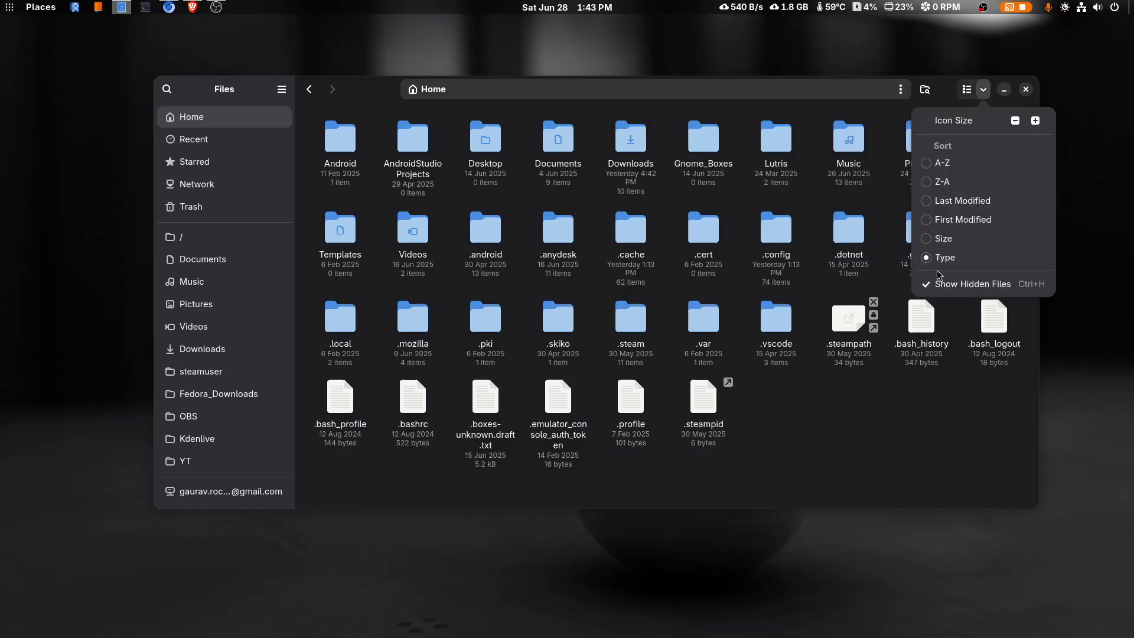
pyautogui.click(971, 354)
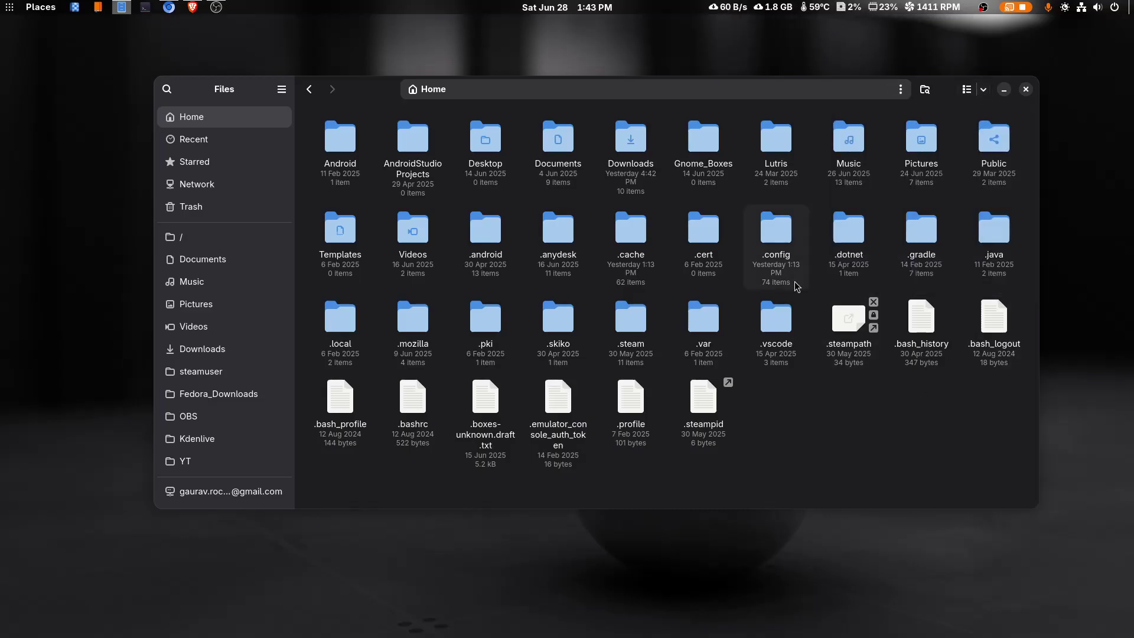
# Open the mpv folder inside .config and view its folder options, including Paste, without applying any.
pyautogui.doubleClick(771, 244)
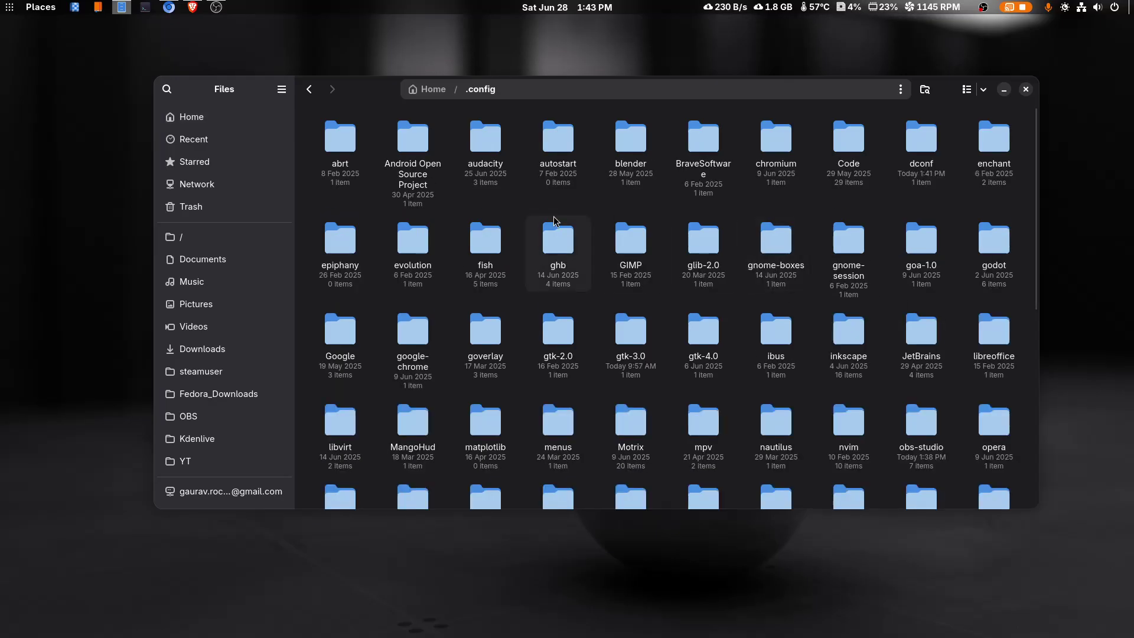
pyautogui.doubleClick(700, 425)
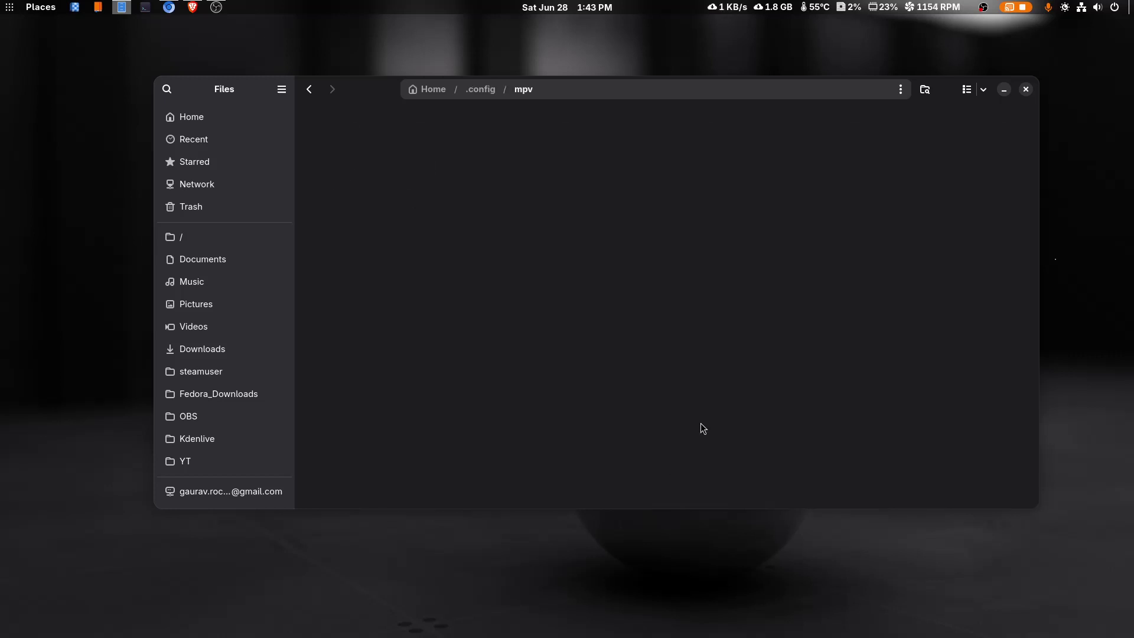
pyautogui.click(309, 88)
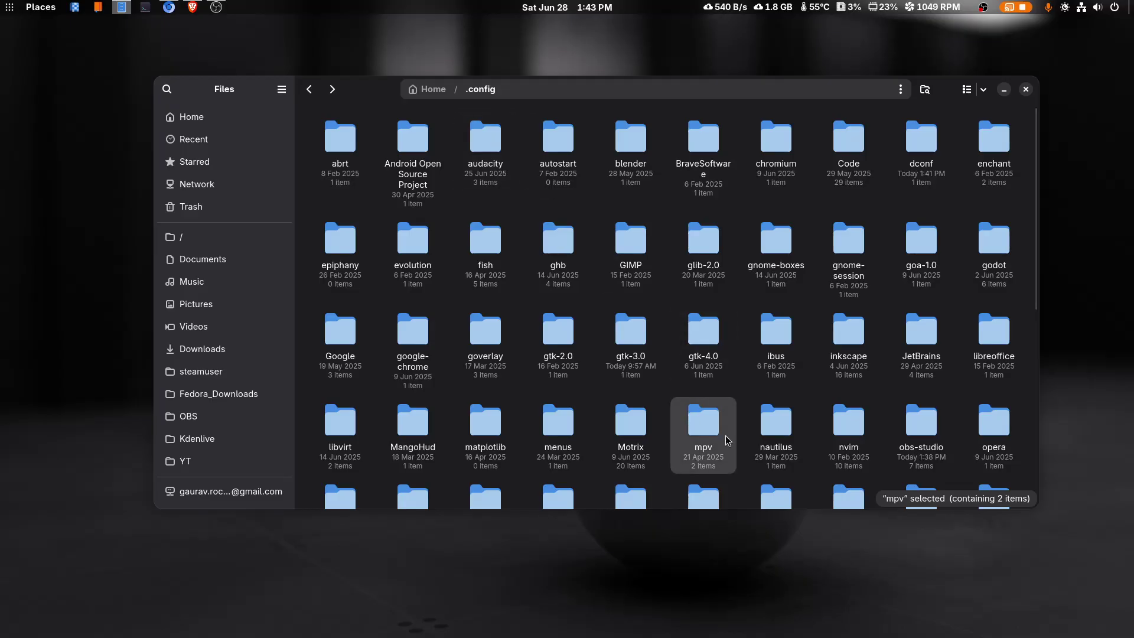
pyautogui.scroll(-3, 705, 437)
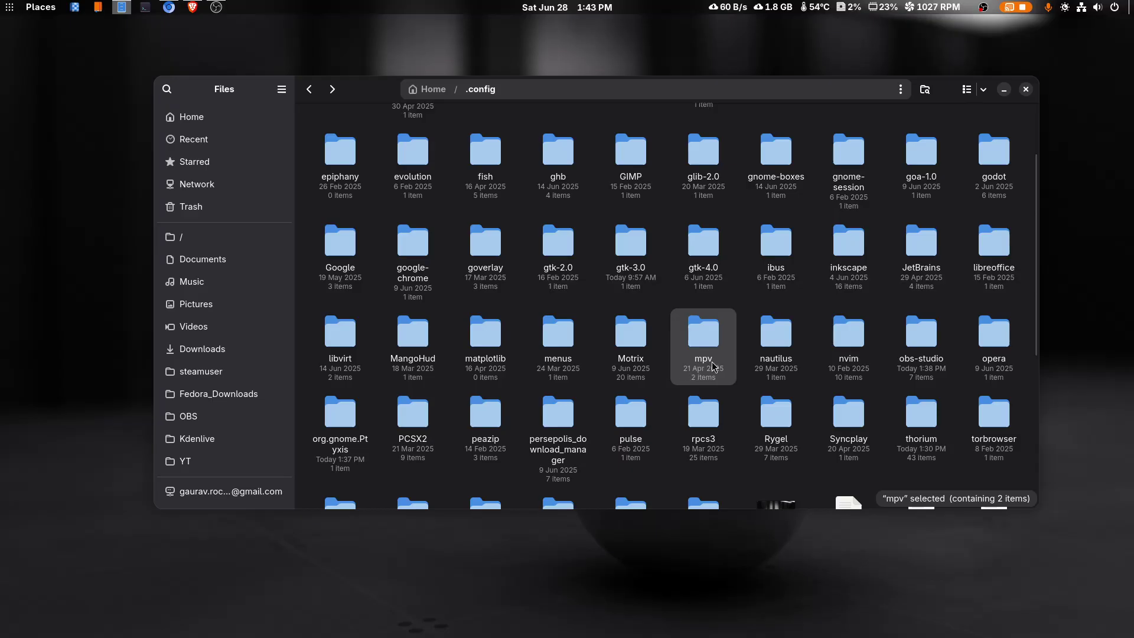
pyautogui.doubleClick(706, 342)
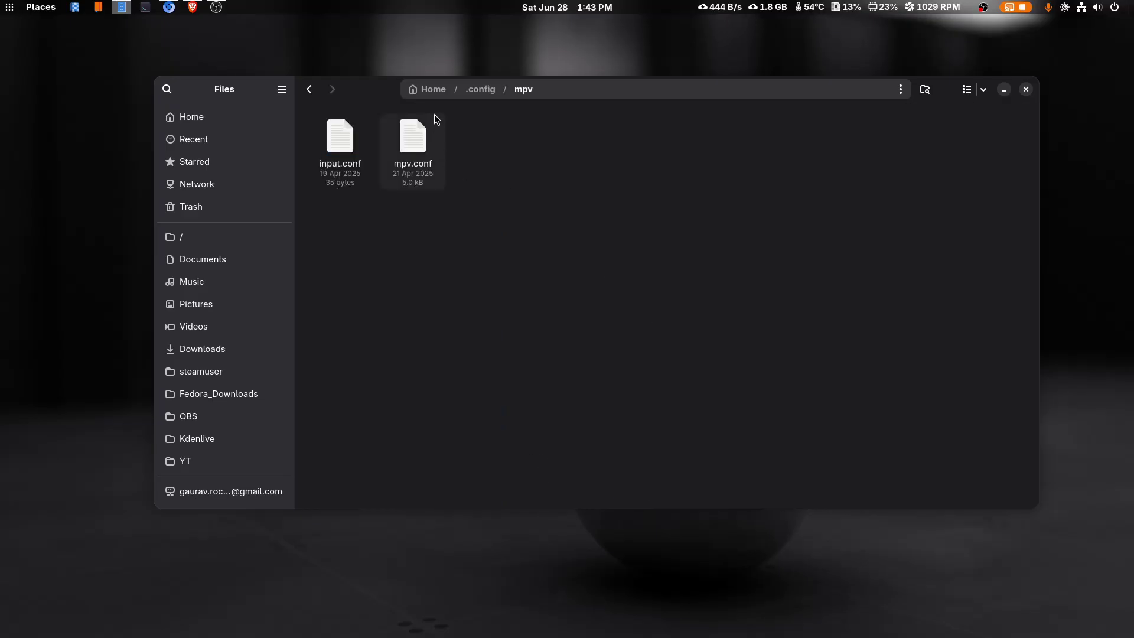
pyautogui.rightClick(480, 222)
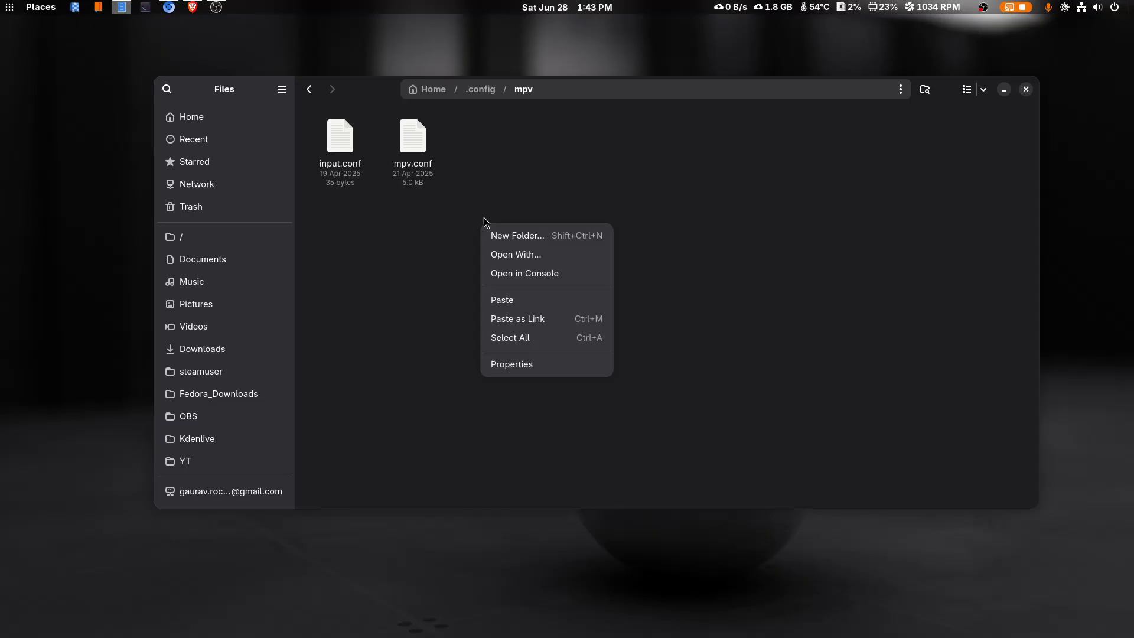
pyautogui.click(467, 200)
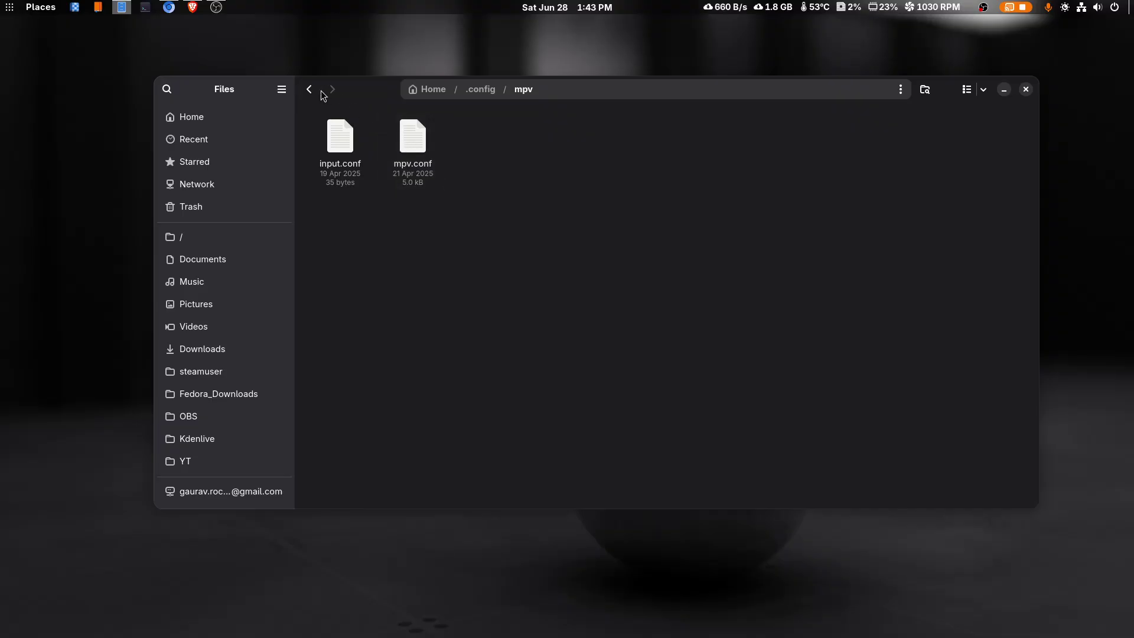
# Go back to Home, inspect the app folders inside .var, and return to Home.
pyautogui.click(432, 90)
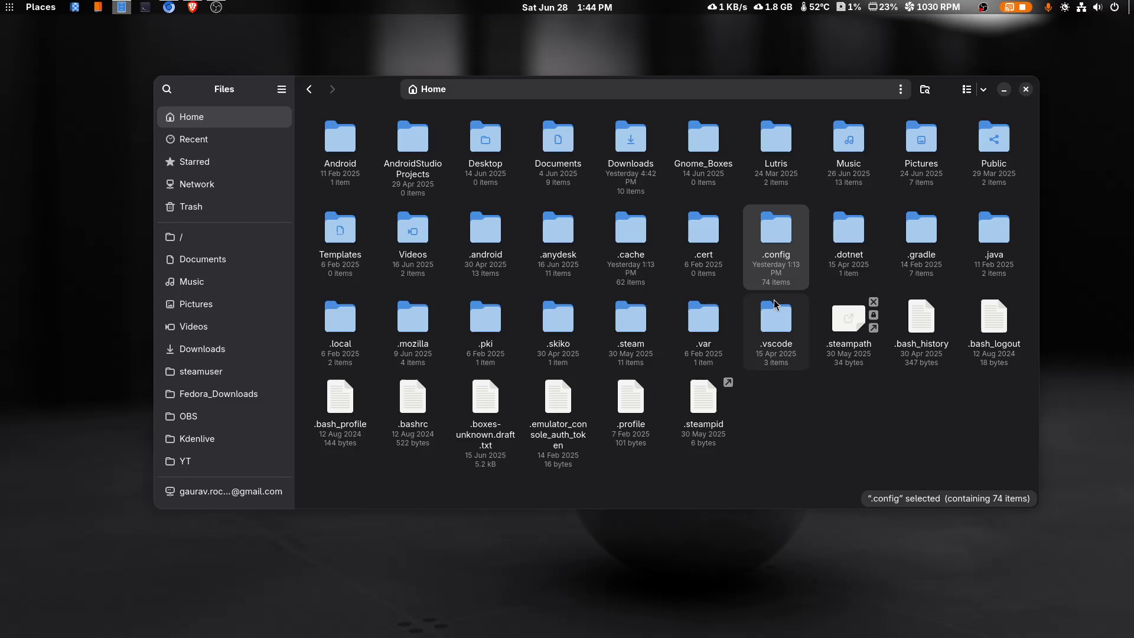
pyautogui.doubleClick(711, 334)
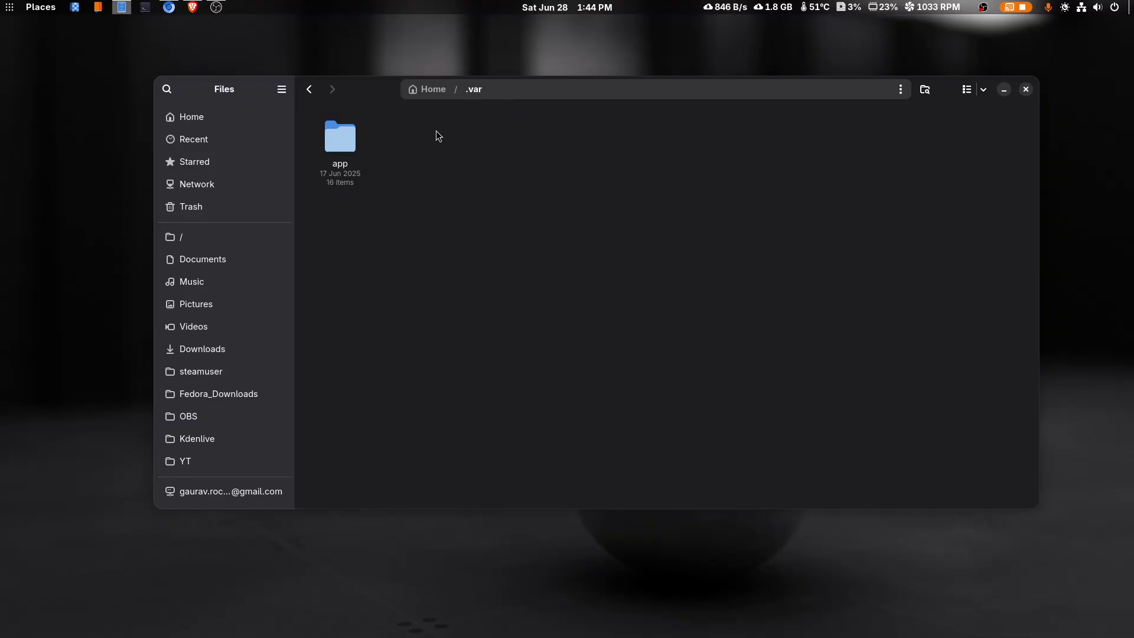
pyautogui.doubleClick(357, 132)
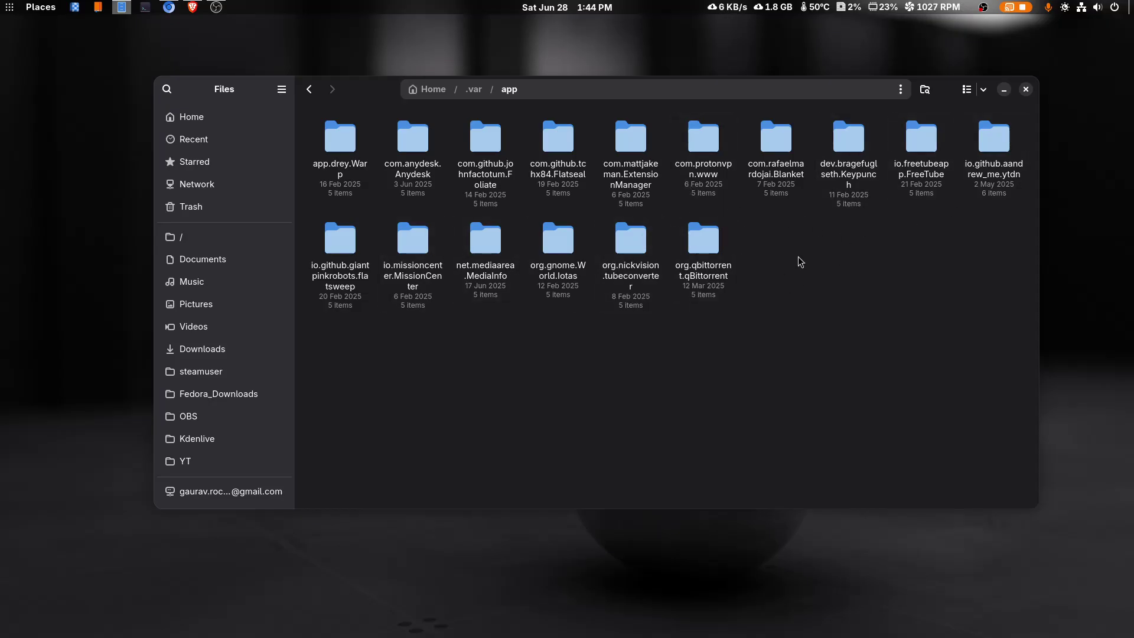
pyautogui.click(304, 91)
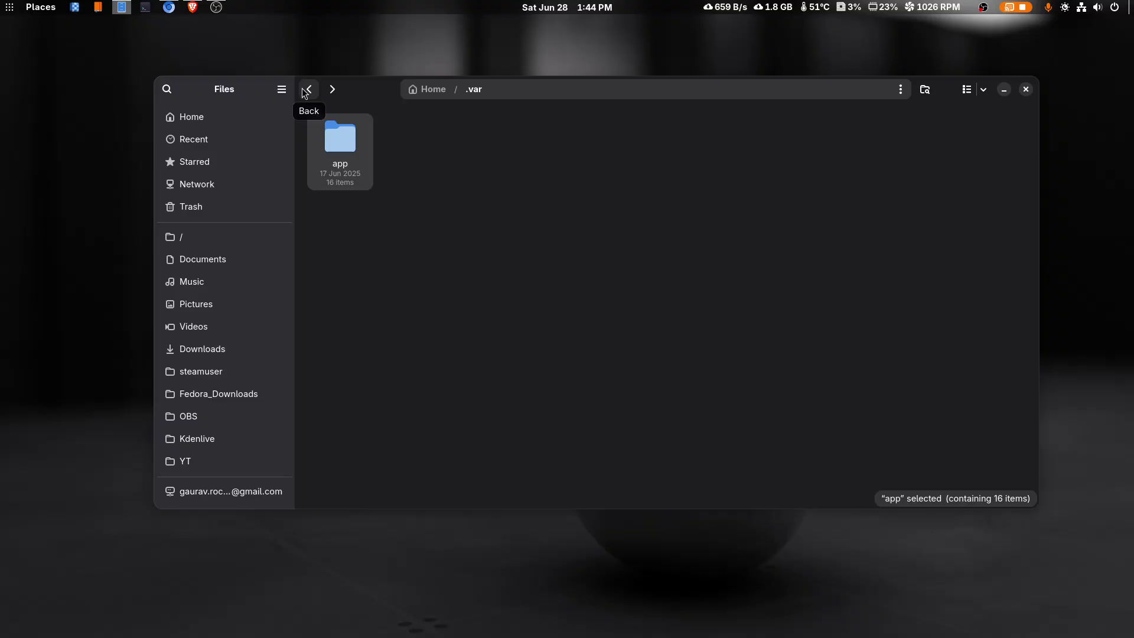
pyautogui.click(305, 91)
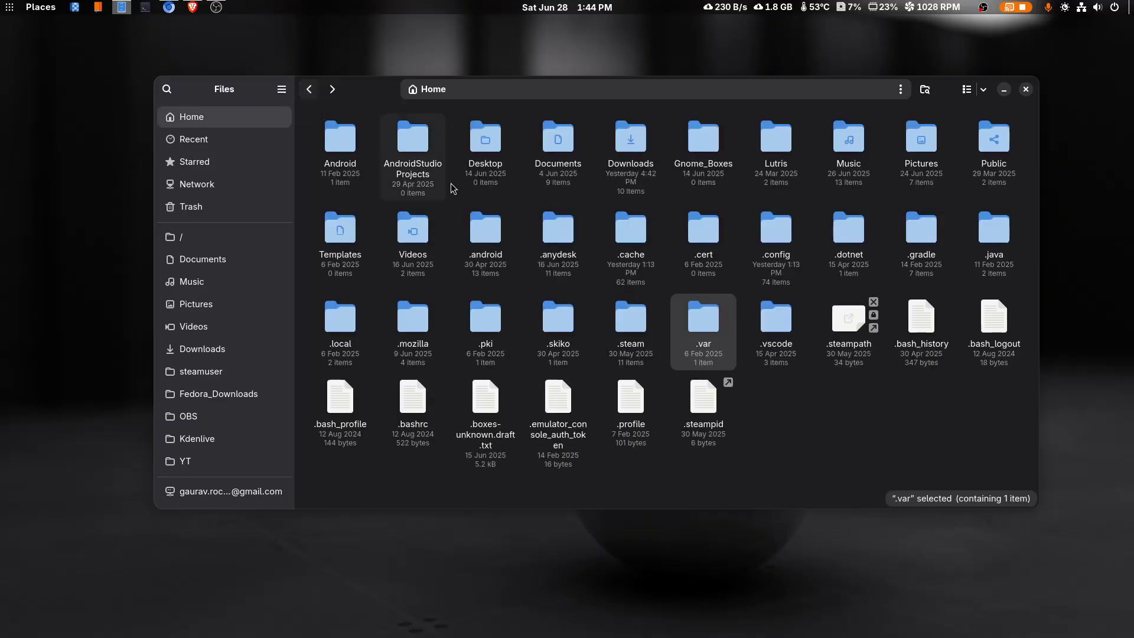
# Go to the .config/mpv folder and open mpv.conf with Text Editor.
pyautogui.doubleClick(781, 247)
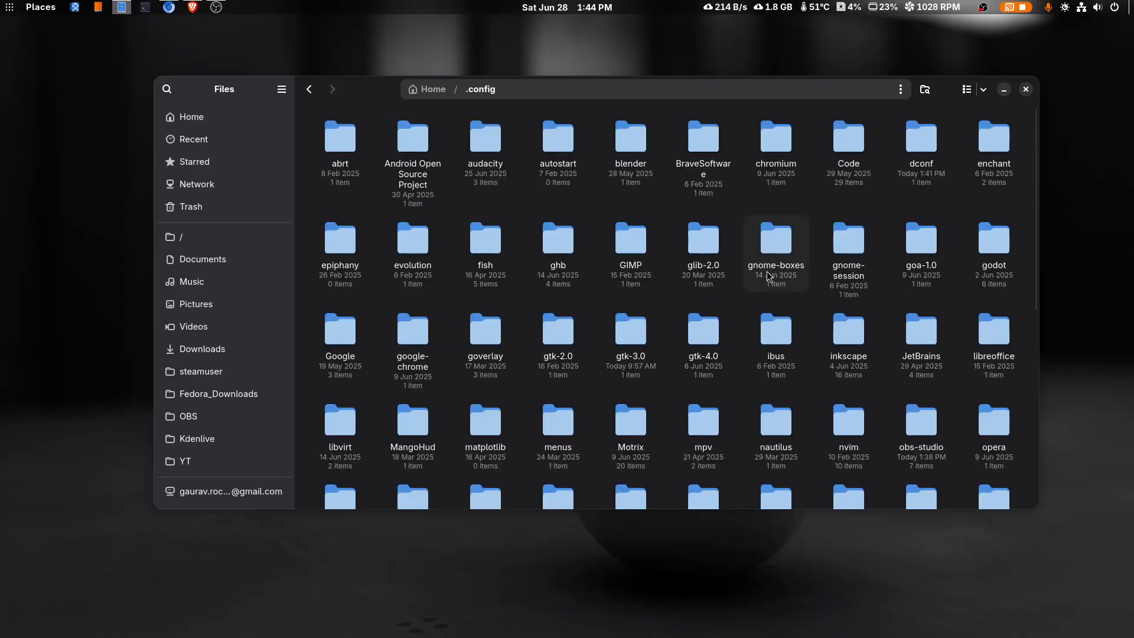
pyautogui.doubleClick(720, 427)
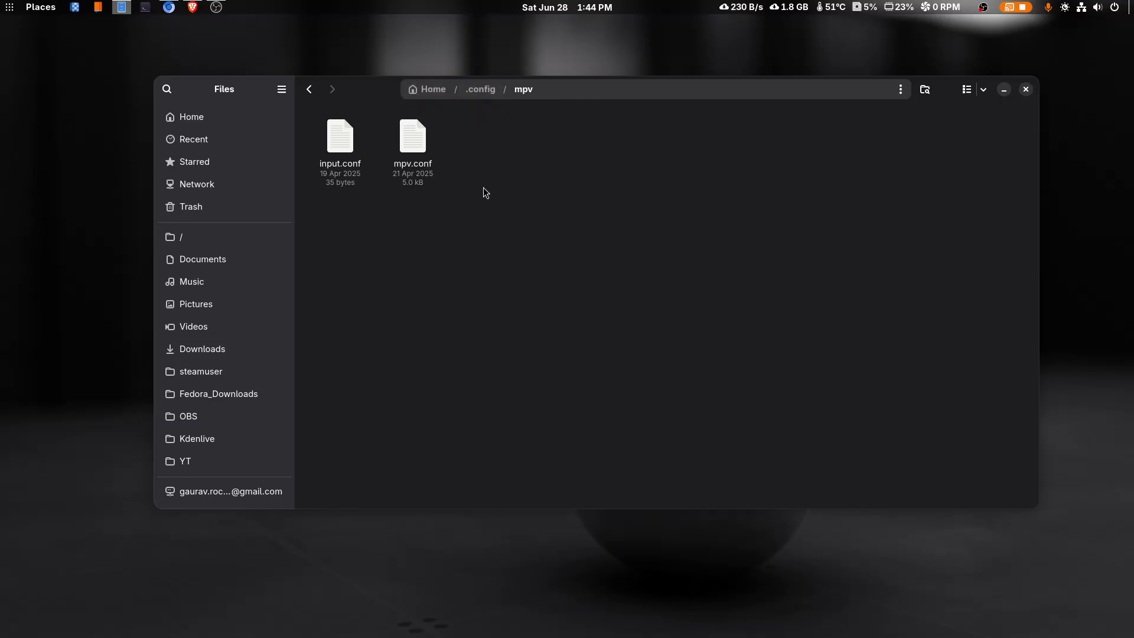
pyautogui.rightClick(517, 218)
pyautogui.press('Escape')
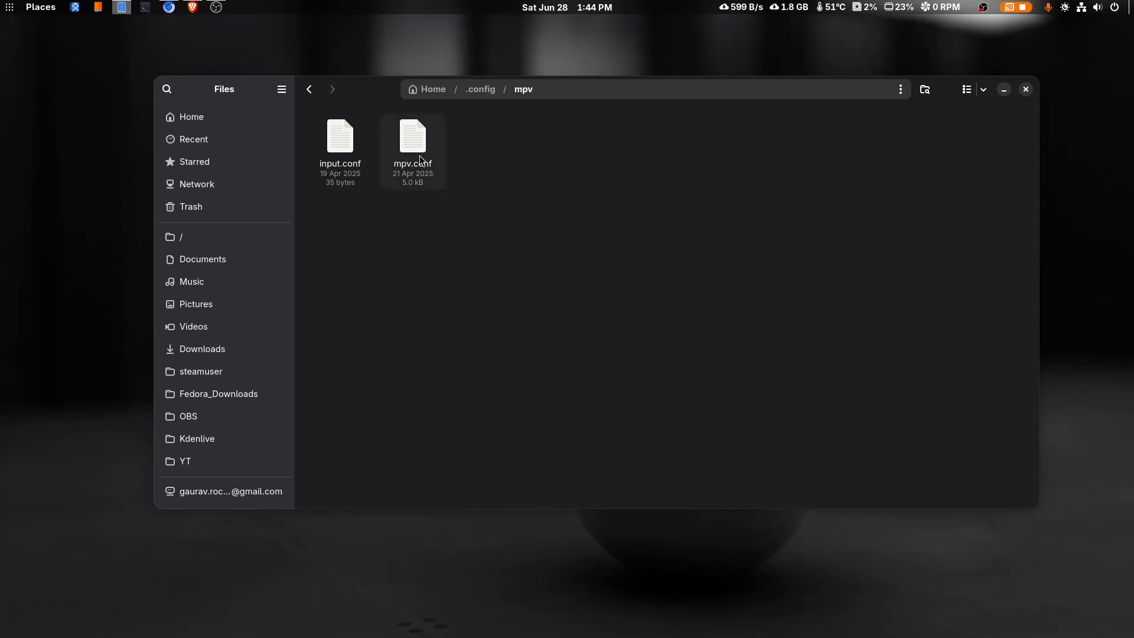
pyautogui.rightClick(420, 159)
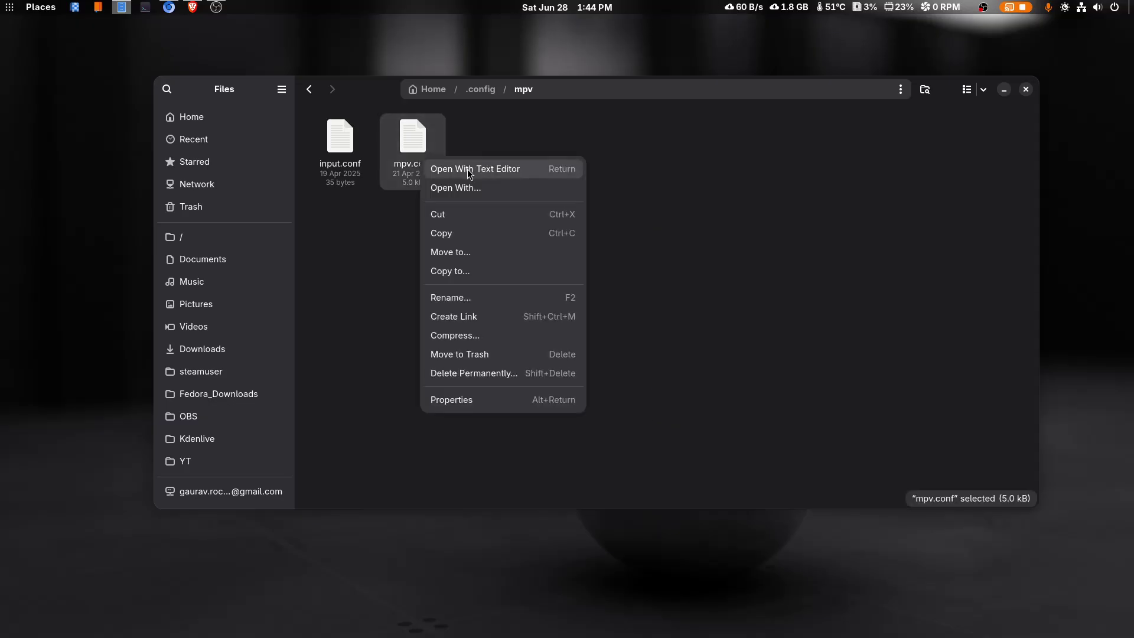
pyautogui.click(476, 169)
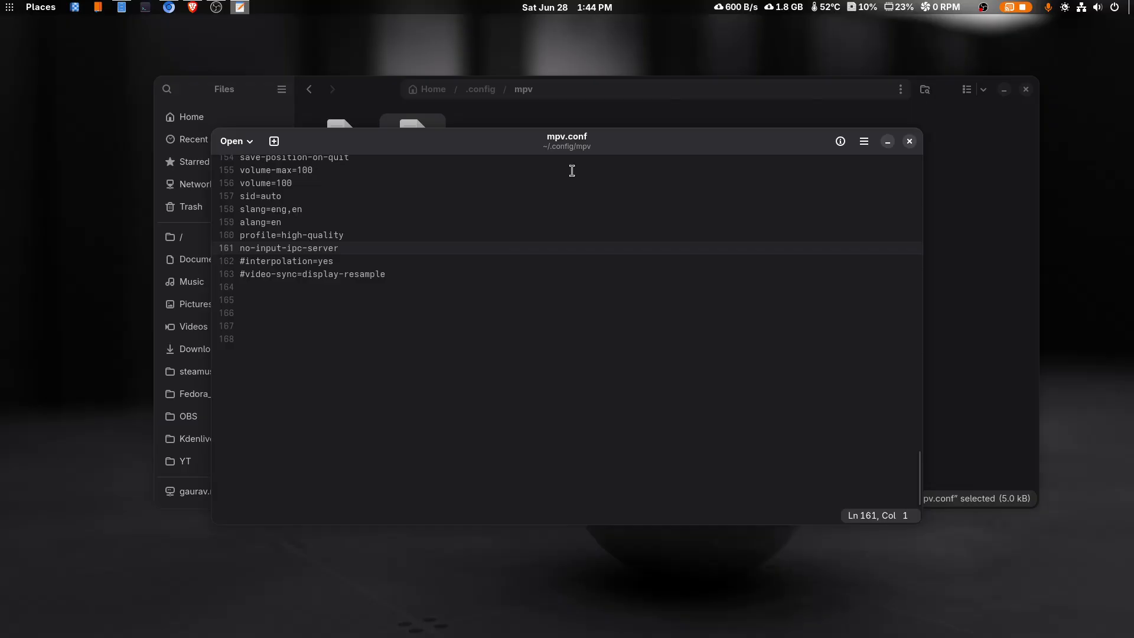
# Go to the beginning of mpv.conf and enlarge the editor's text zoom to 118%.
pyautogui.scroll(20, 572, 171)
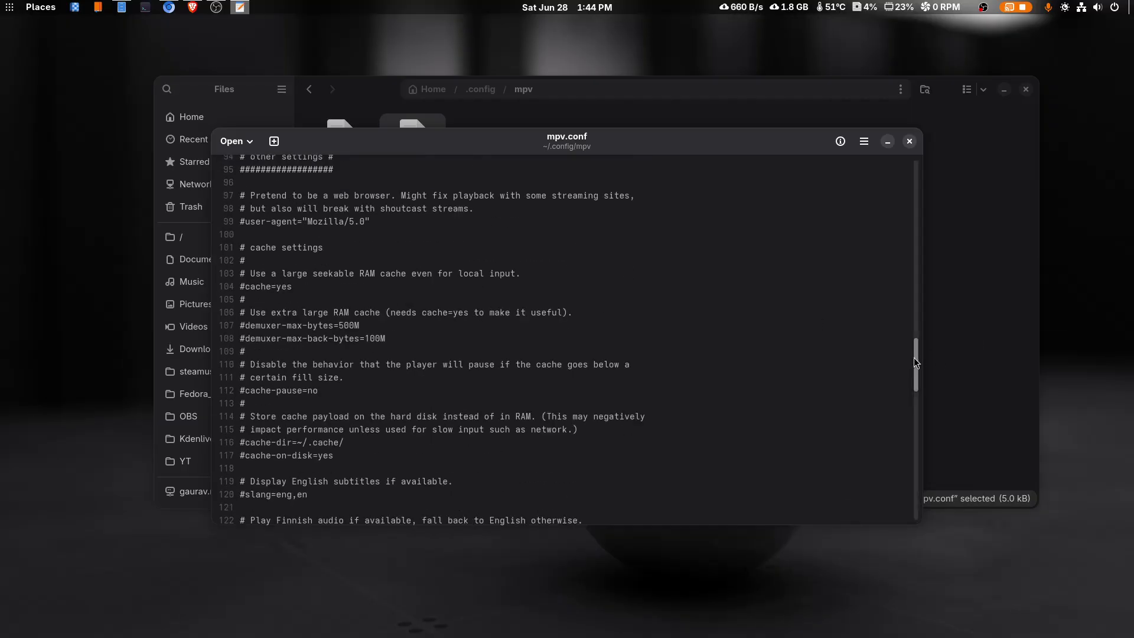
pyautogui.moveTo(914, 361); pyautogui.dragTo(863, 154)
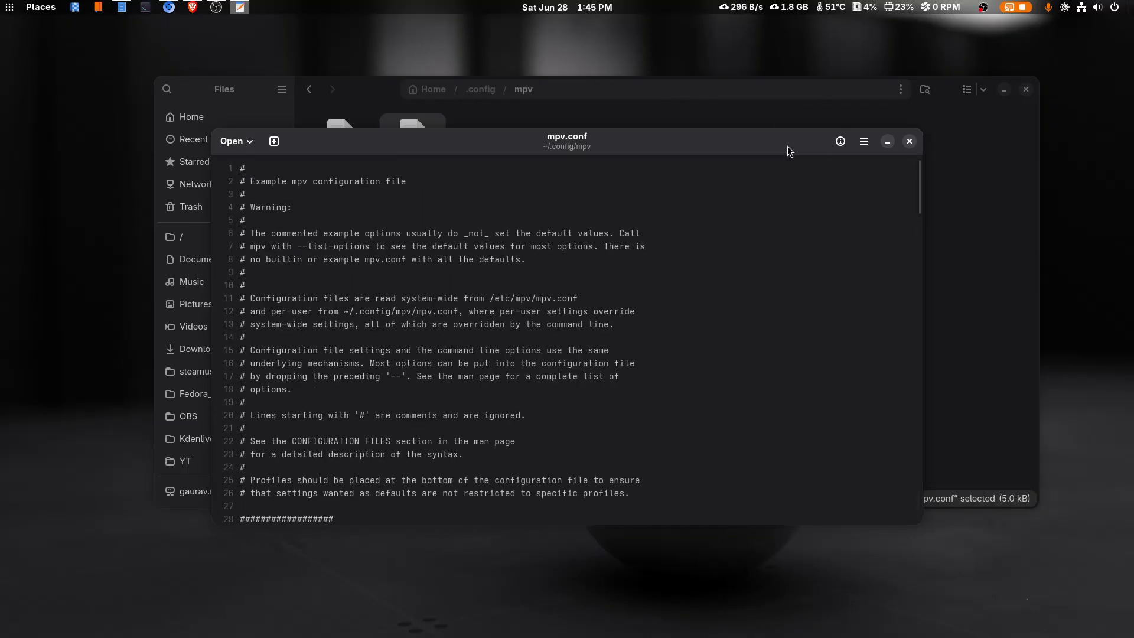
pyautogui.moveTo(788, 146); pyautogui.dragTo(918, 123)
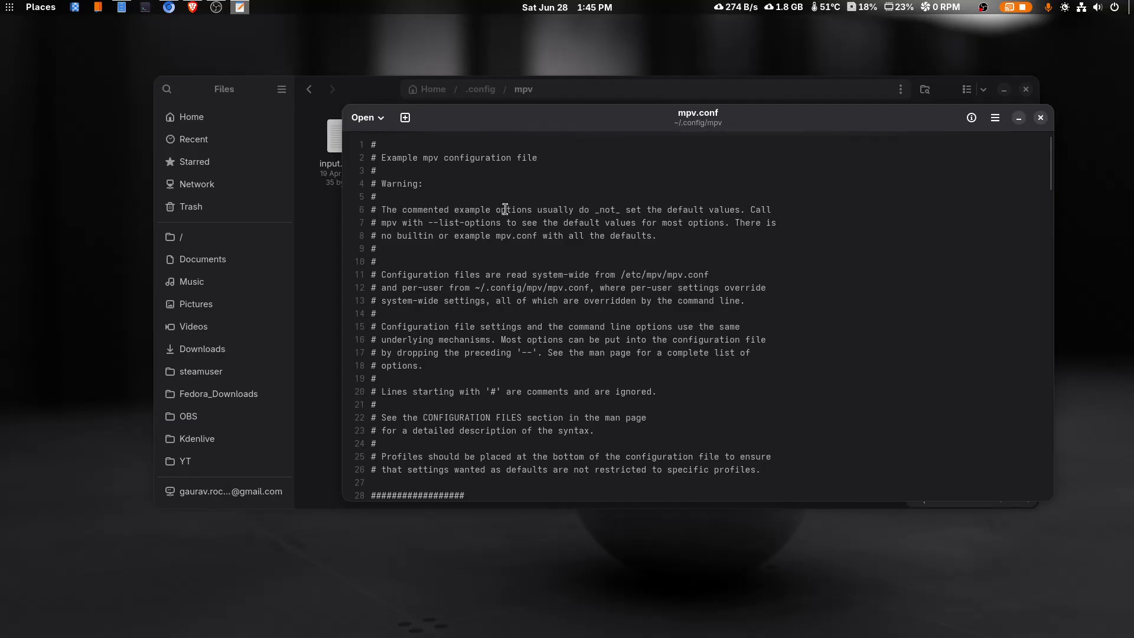
pyautogui.moveTo(626, 124); pyautogui.dragTo(592, 128)
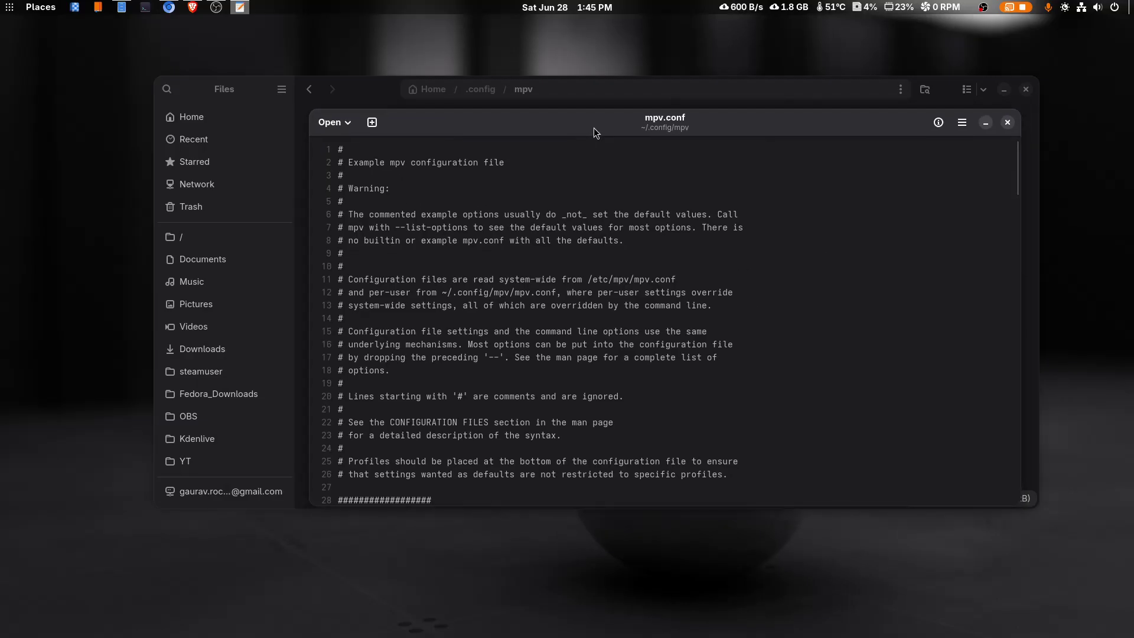
pyautogui.click(963, 126)
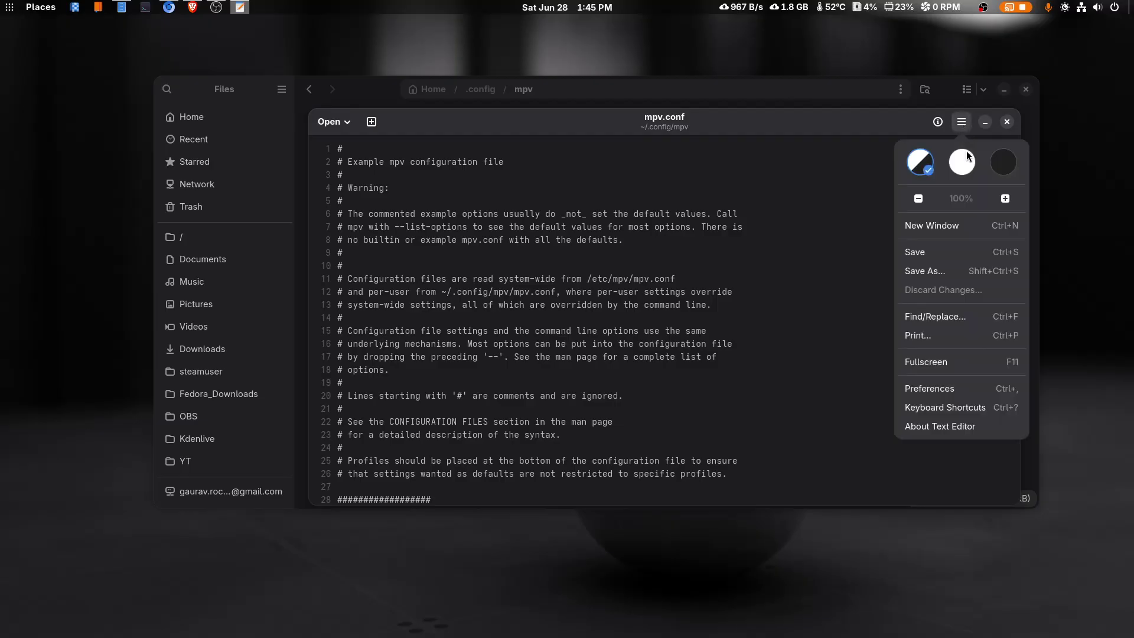
pyautogui.click(1005, 199)
pyautogui.click(1005, 198)
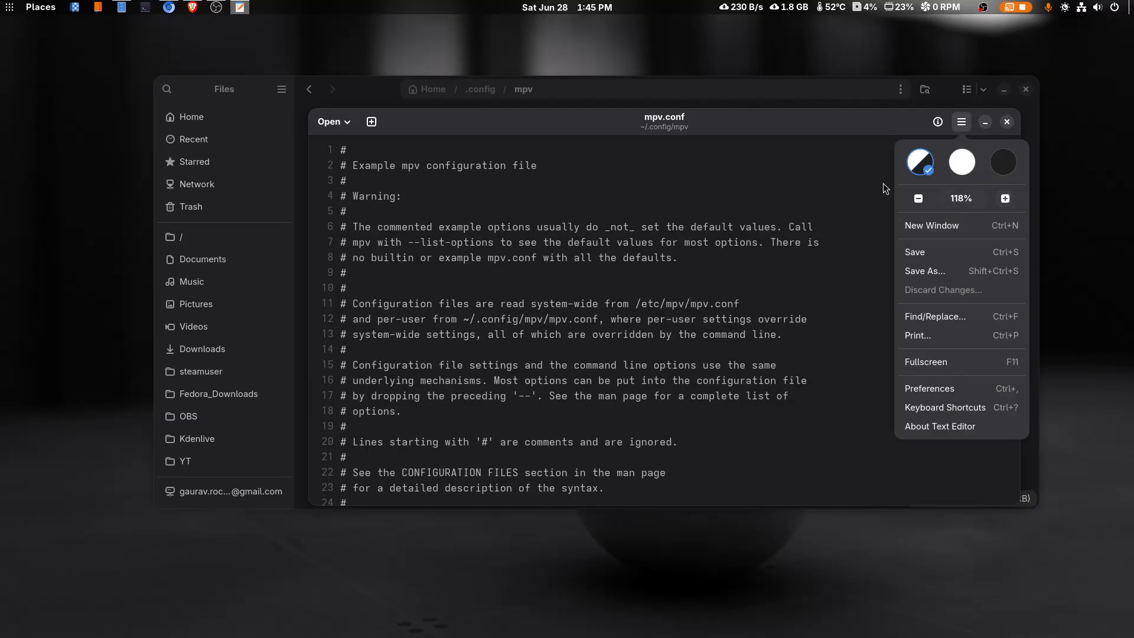
pyautogui.click(838, 180)
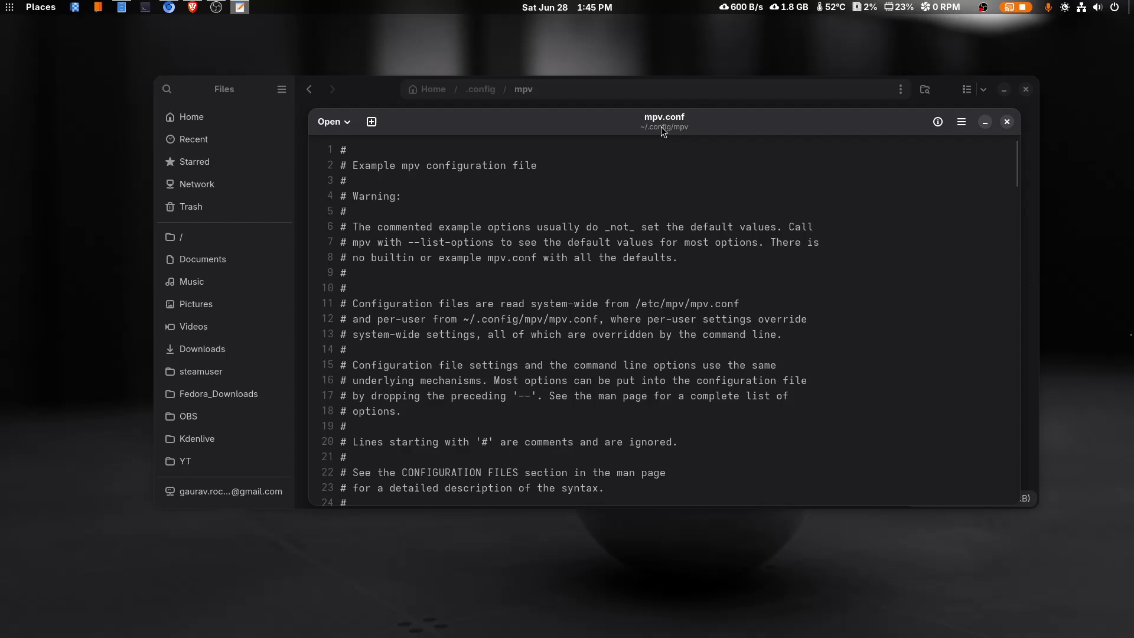
# Minimize the Files window, then make the mpv.conf editor window taller and reposition it higher on the desktop.
pyautogui.moveTo(661, 127); pyautogui.dragTo(618, 206)
pyautogui.click(1004, 89)
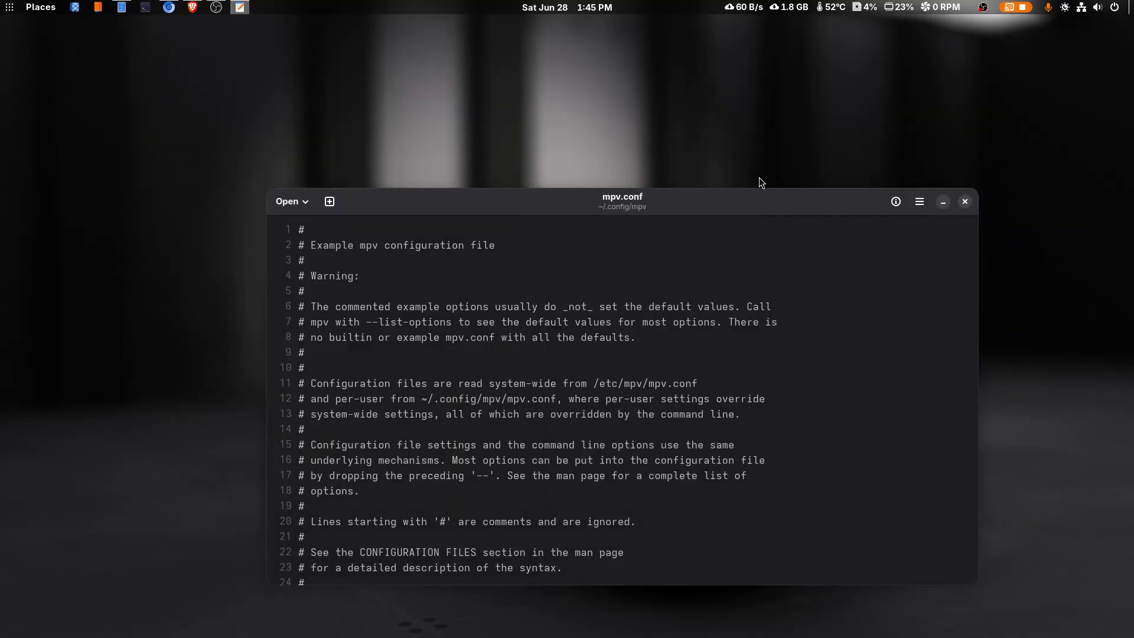
pyautogui.moveTo(761, 194); pyautogui.dragTo(751, 104)
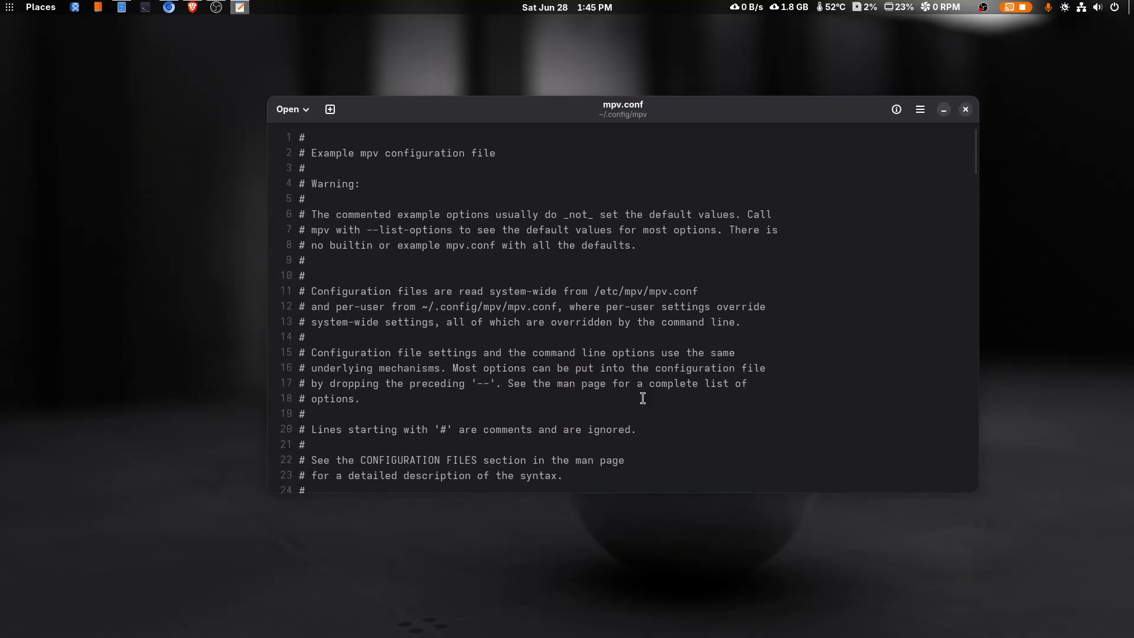
pyautogui.moveTo(658, 492); pyautogui.dragTo(658, 589)
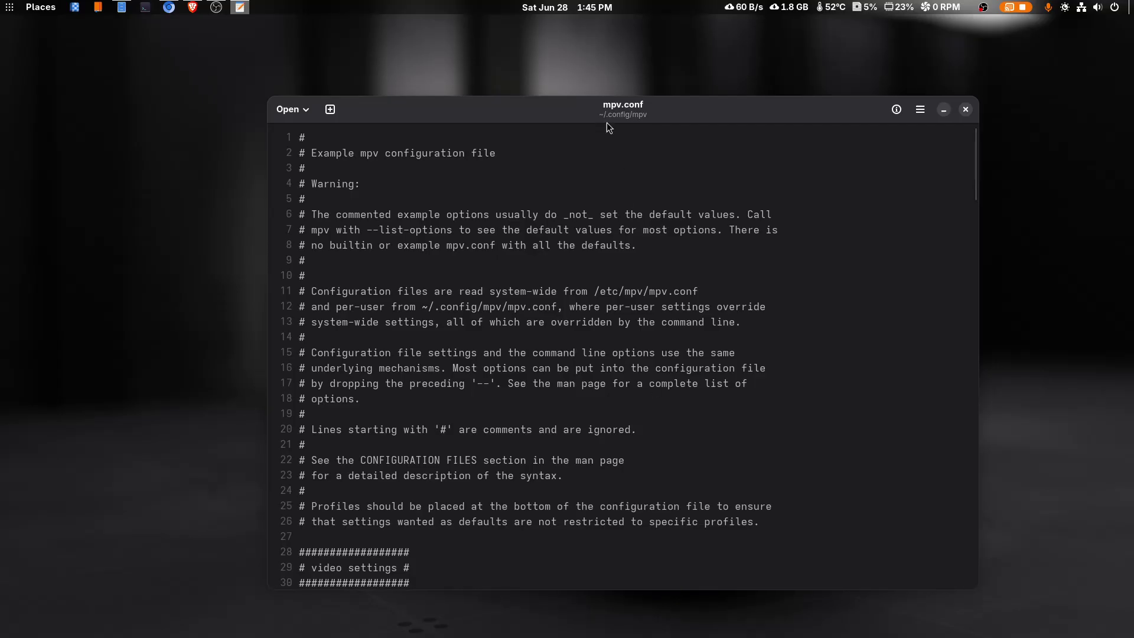
pyautogui.moveTo(607, 123); pyautogui.dragTo(586, 81)
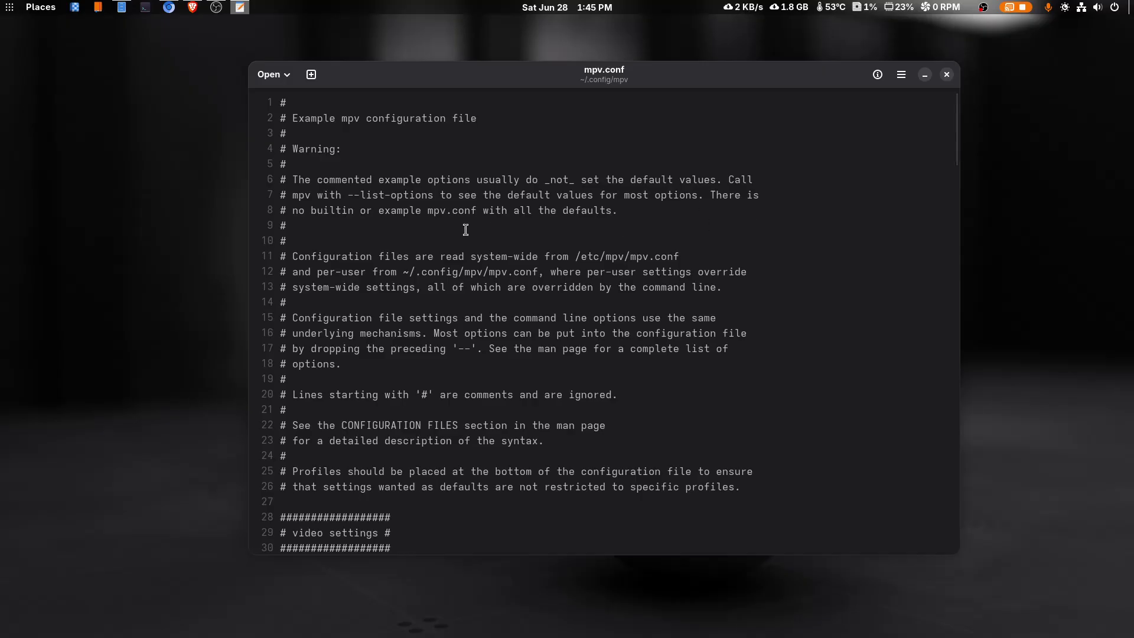
# Highlight the system-wide path /etc/mpv/mpv.conf and the per-user path ~/.config/mpv/mpv.conf in the opening comments of mpv.conf.
pyautogui.scroll(-1, 466, 229)
pyautogui.scroll(1, 466, 231)
pyautogui.click(401, 269)
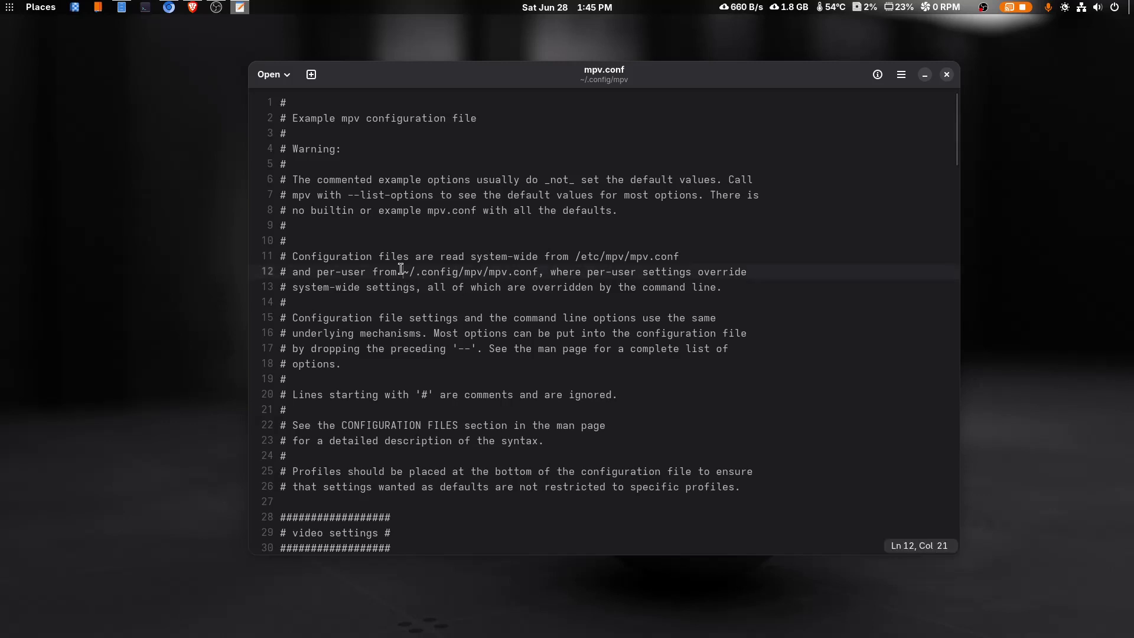
pyautogui.moveTo(402, 271); pyautogui.dragTo(530, 271)
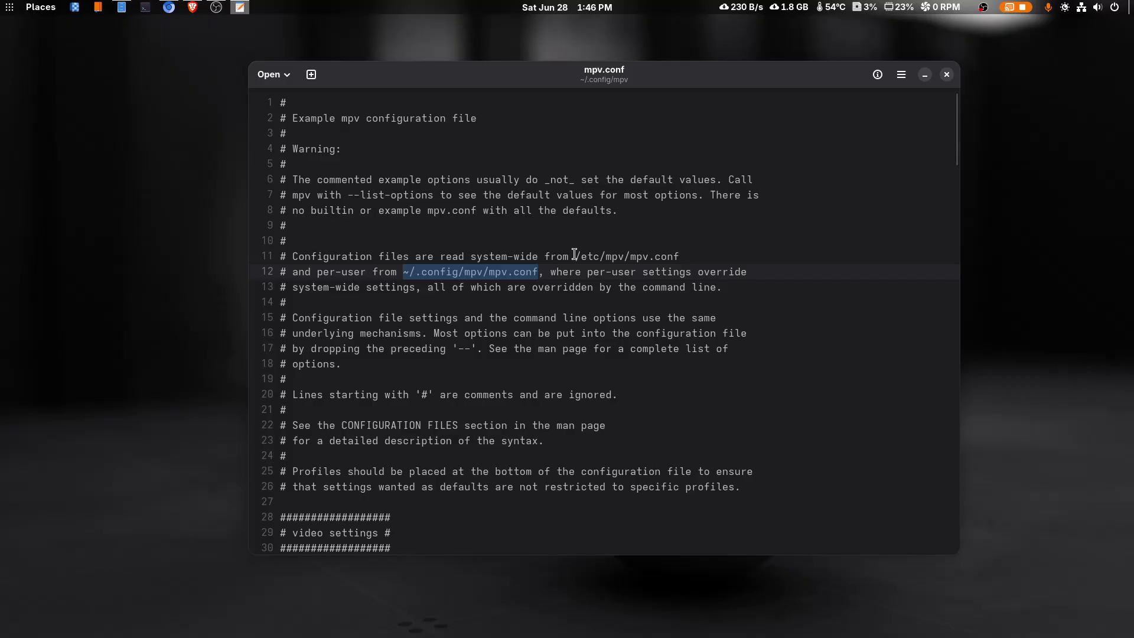
pyautogui.moveTo(574, 255); pyautogui.dragTo(681, 255)
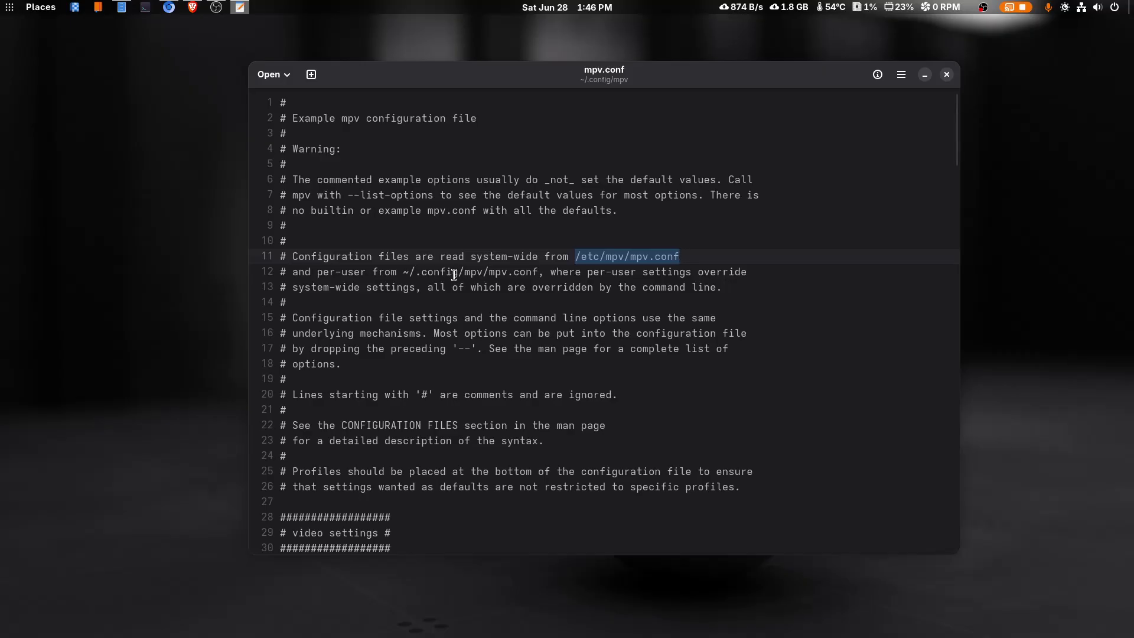
pyautogui.moveTo(402, 271); pyautogui.dragTo(535, 269)
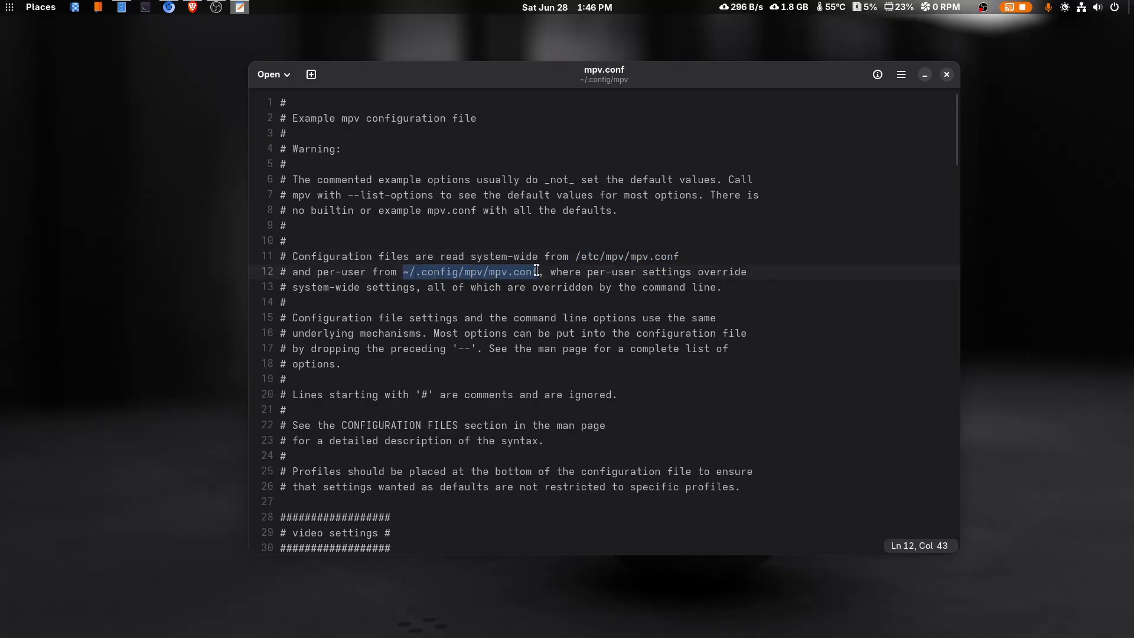
# Uncomment the fs=yes option in the video settings of mpv.conf so mpv starts in fullscreen by default.
pyautogui.scroll(-5, 570, 287)
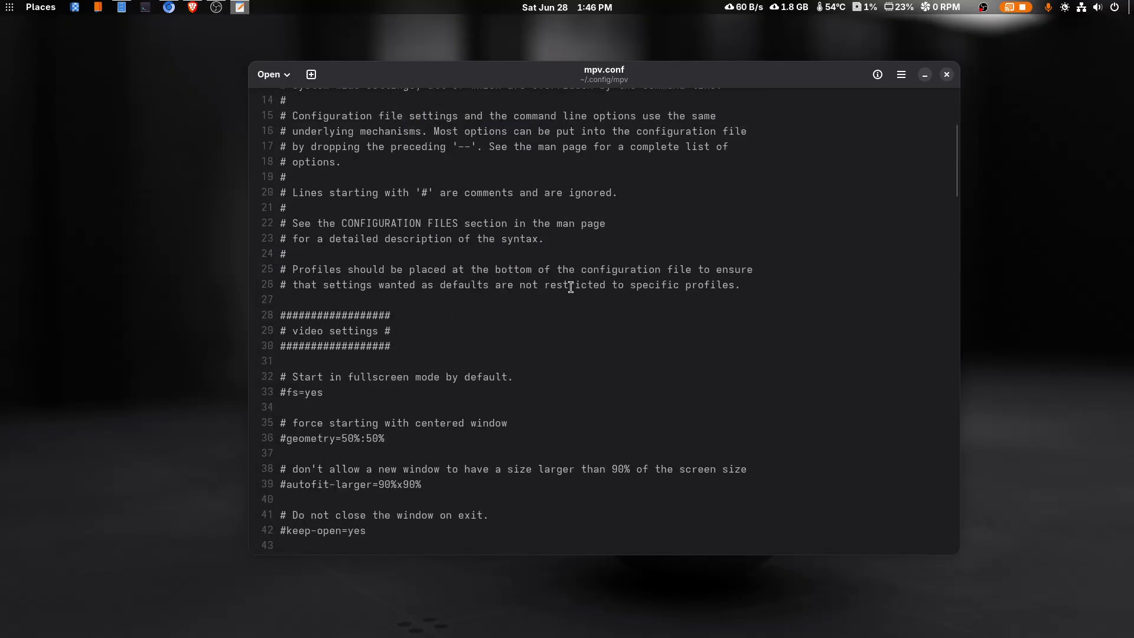
pyautogui.scroll(-2, 532, 292)
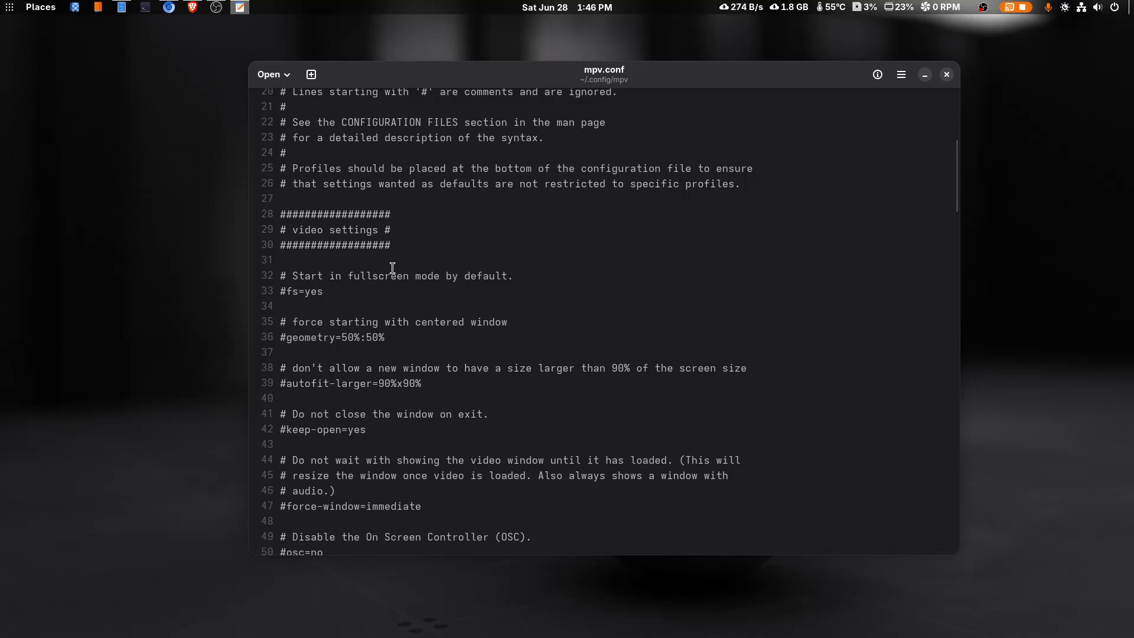
pyautogui.scroll(-2, 413, 268)
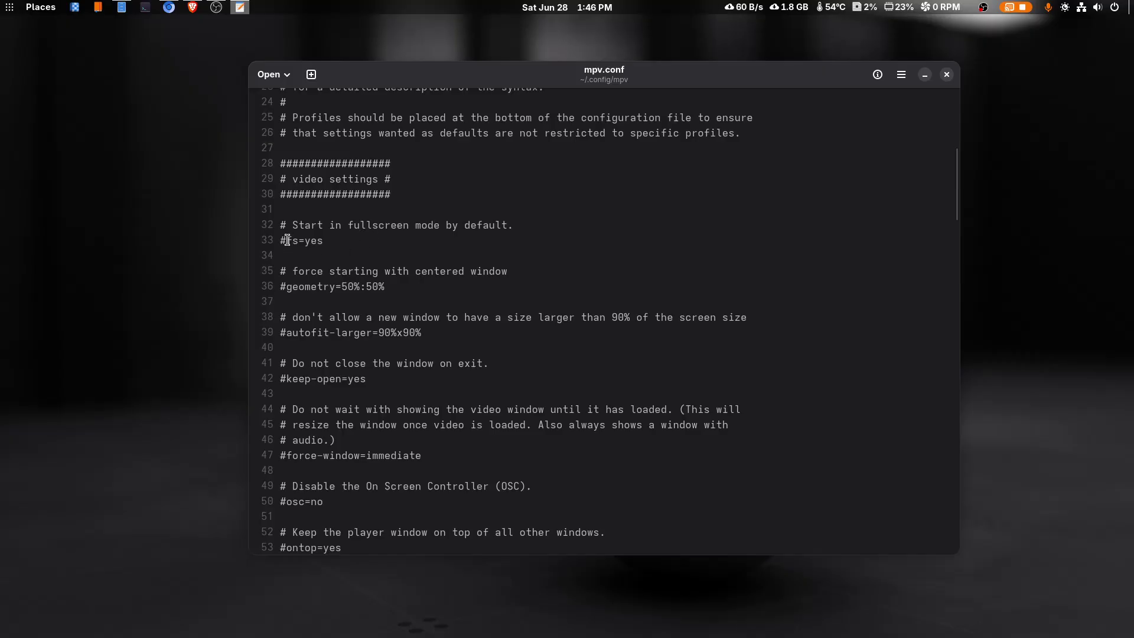
pyautogui.moveTo(287, 241); pyautogui.dragTo(329, 246)
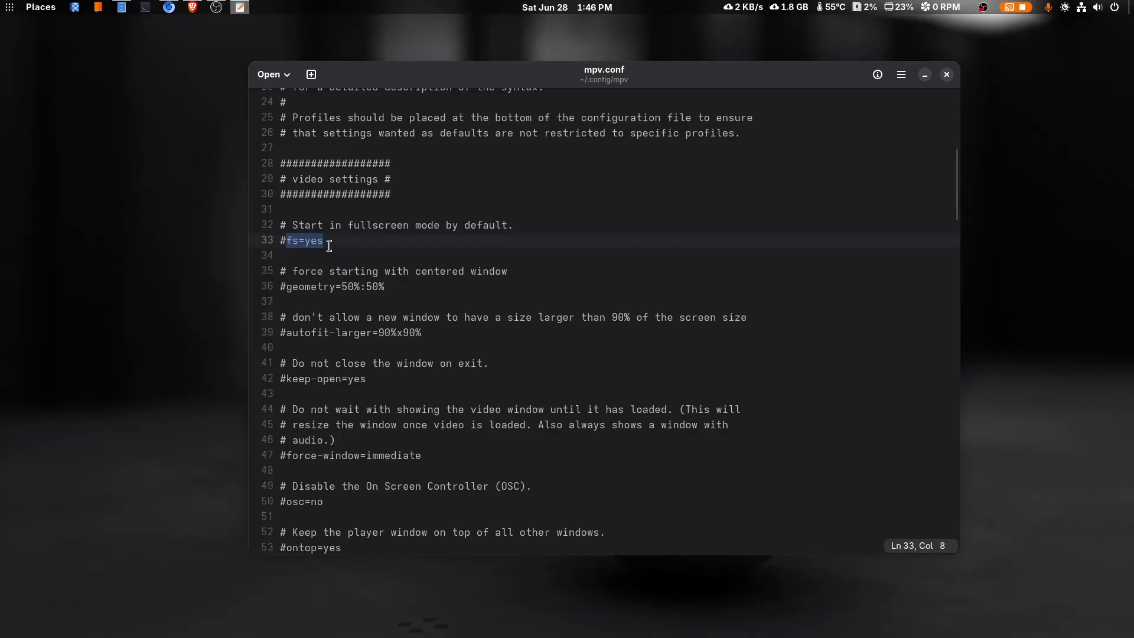
pyautogui.click(330, 243)
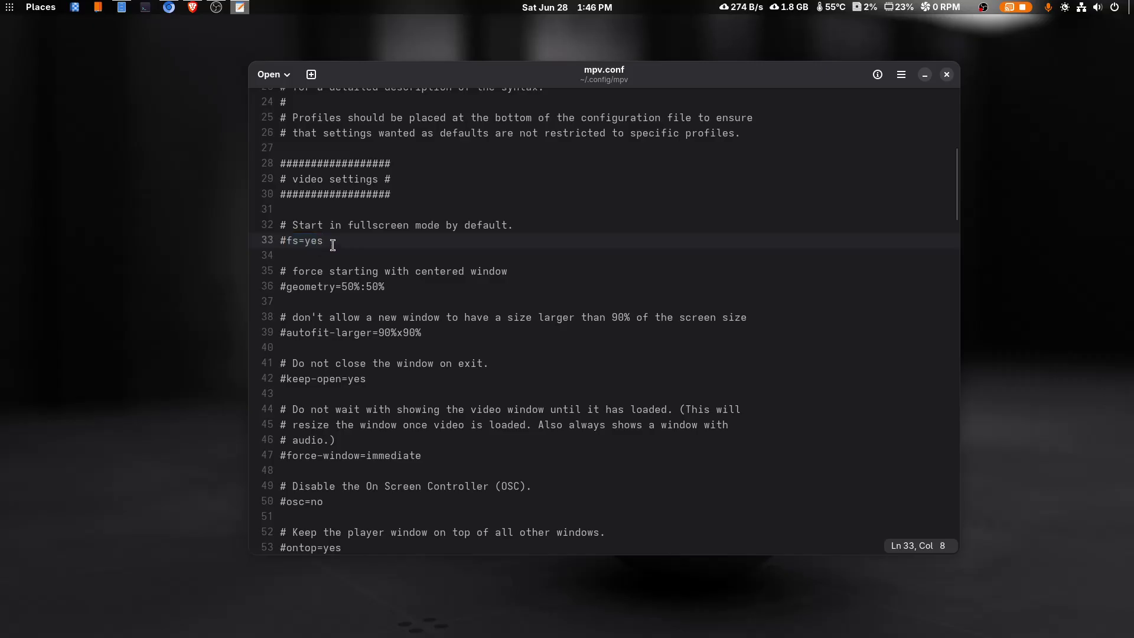
pyautogui.click(284, 243)
pyautogui.press('BackSpace')
pyautogui.click(899, 76)
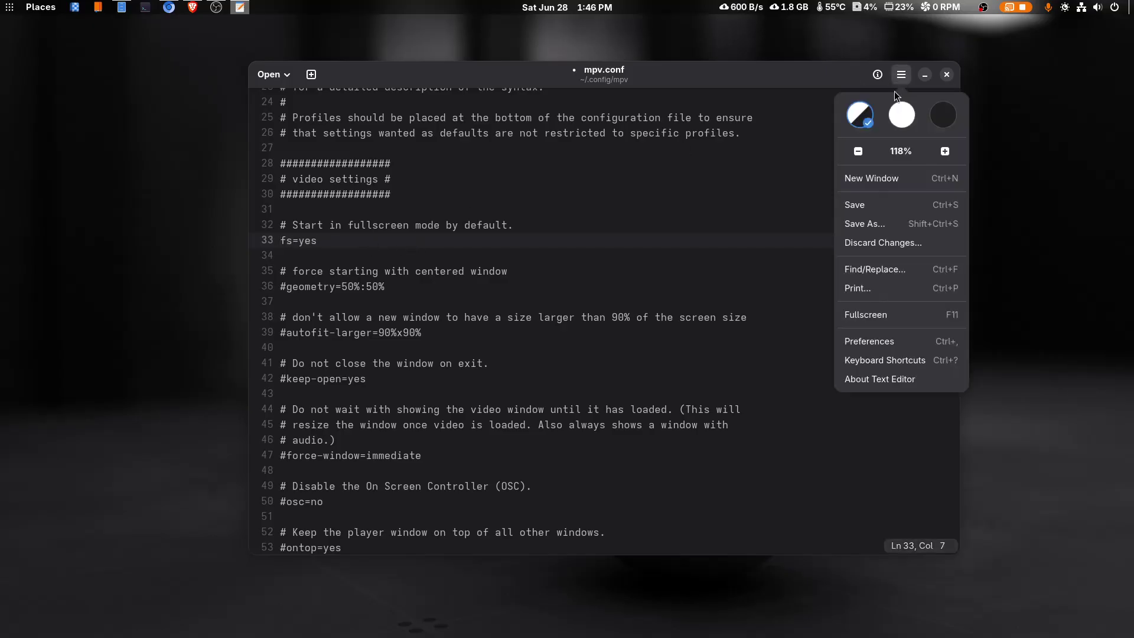
pyautogui.click(372, 246)
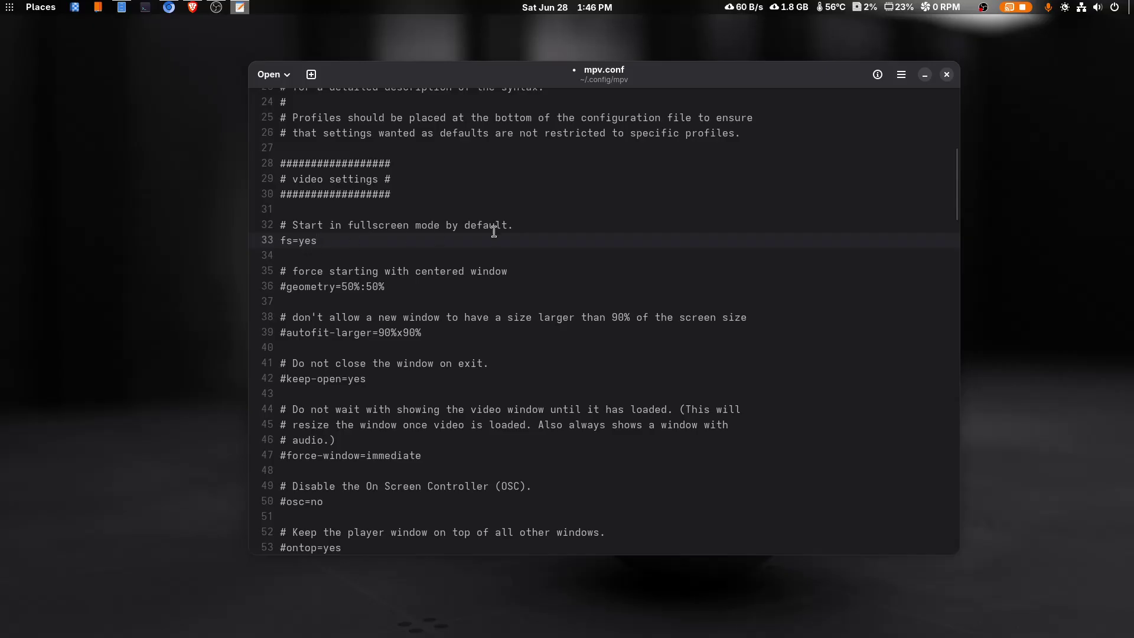
pyautogui.click(281, 243)
# Uncomment the geometry=50%:50% option in mpv.conf to force starting with a centered window.
pyautogui.moveTo(288, 288); pyautogui.dragTo(392, 290)
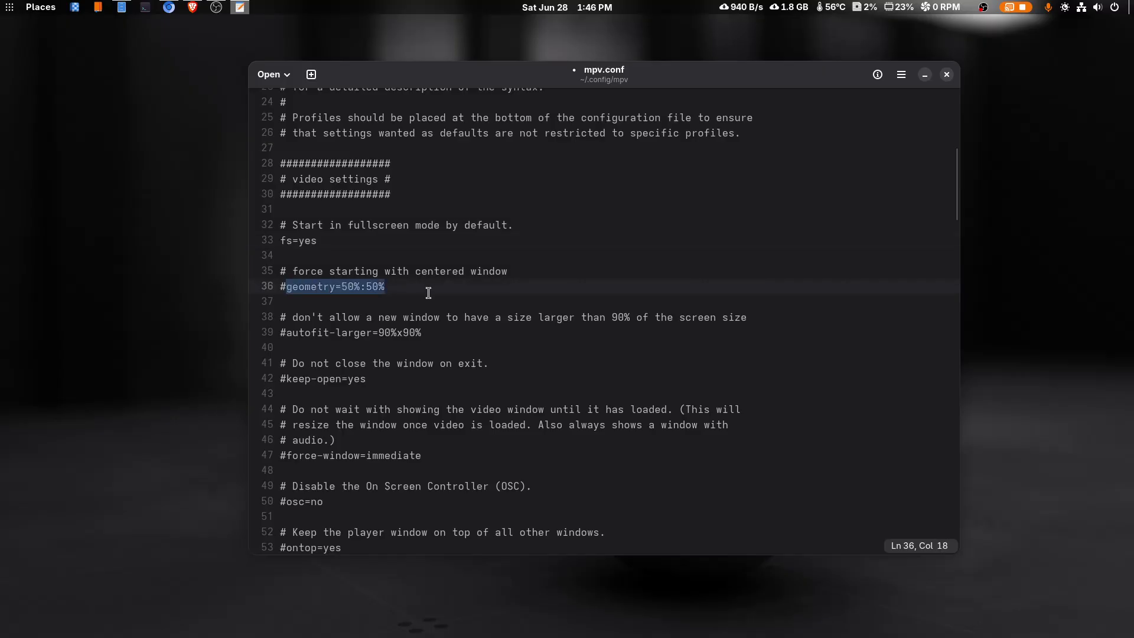
pyautogui.click(394, 288)
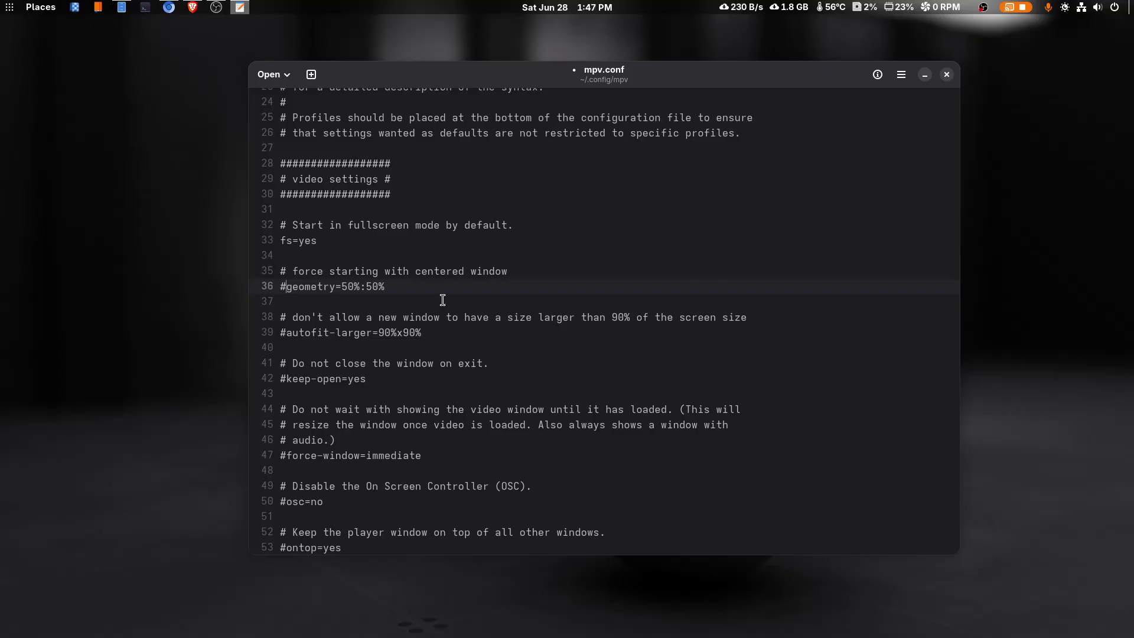
pyautogui.press('BackSpace')
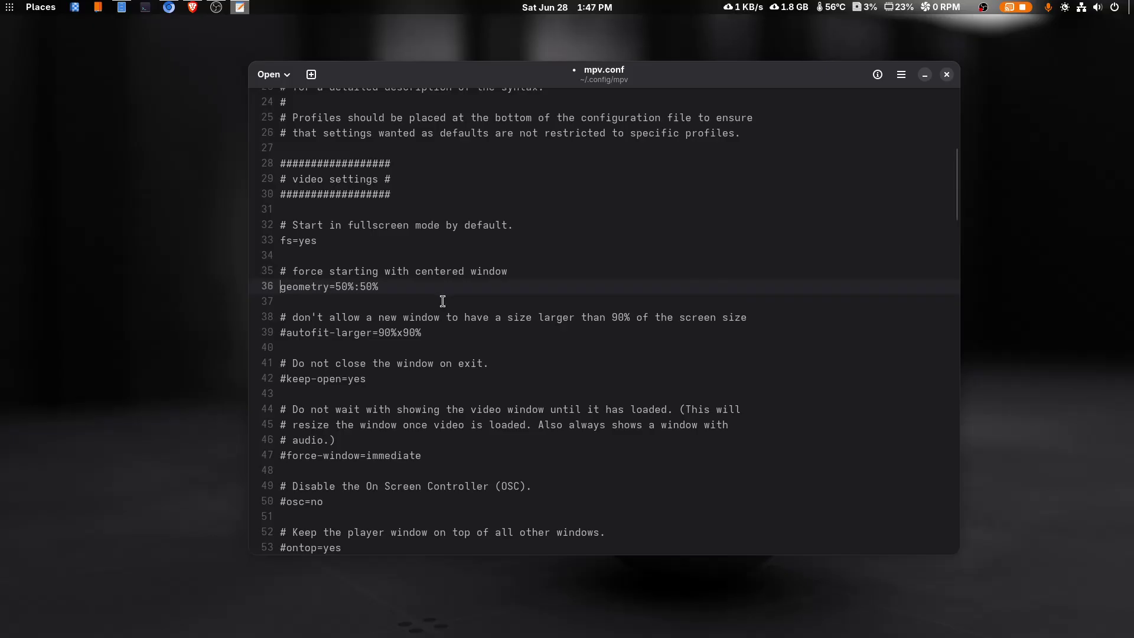
pyautogui.click(901, 76)
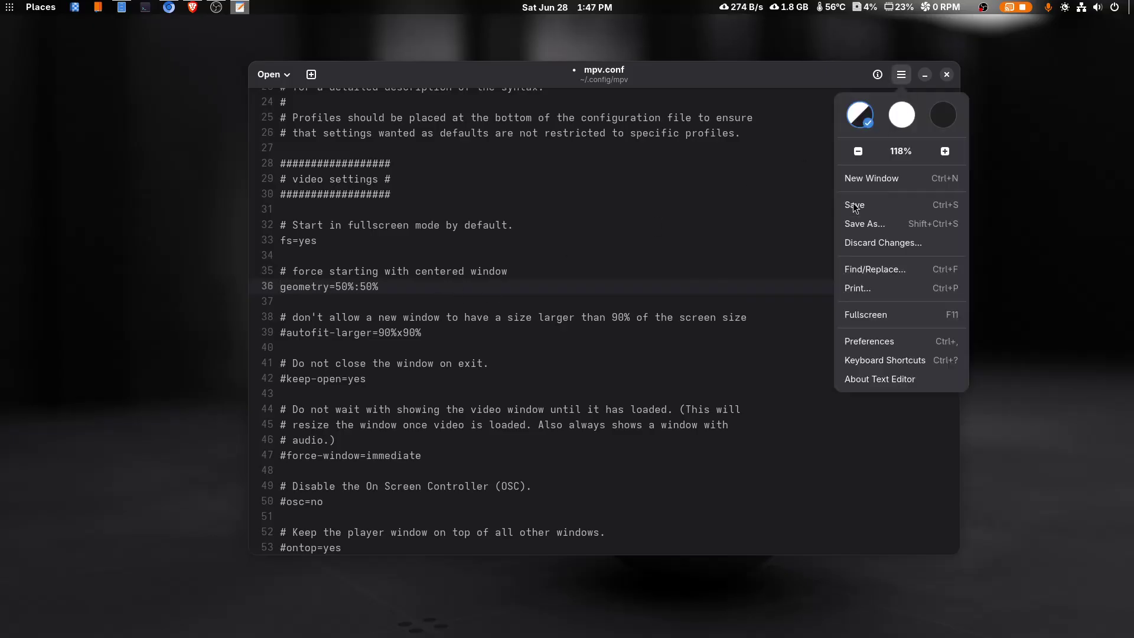
pyautogui.click(303, 300)
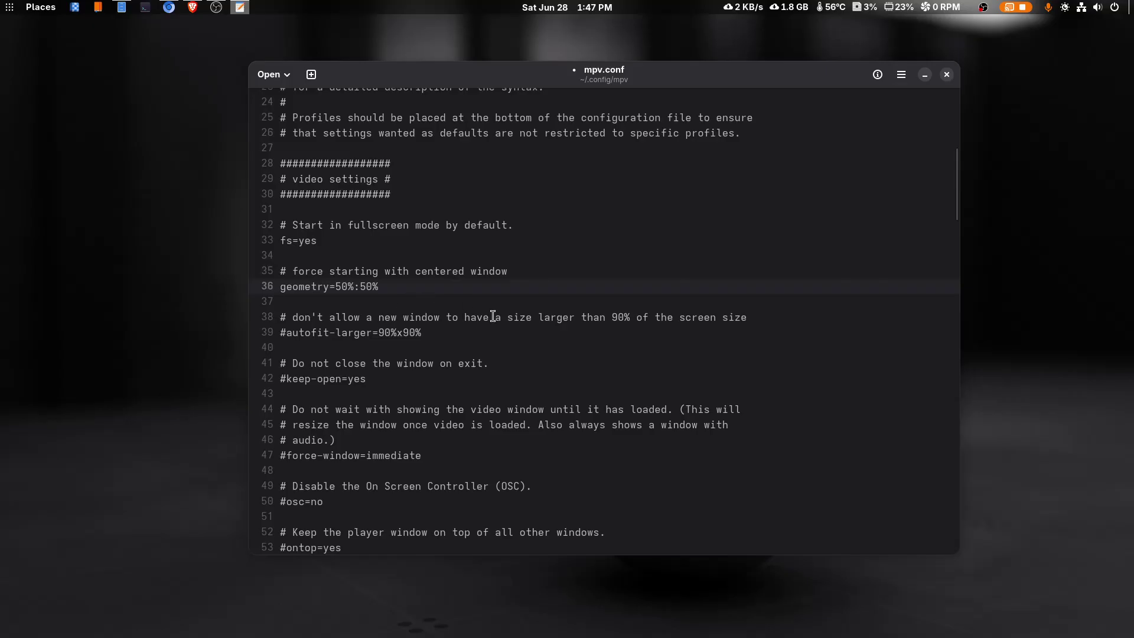
# Look through the remaining video, audio, cache, subtitle and profile options down to the custom settings at the end of mpv.conf.
pyautogui.scroll(-3, 462, 276)
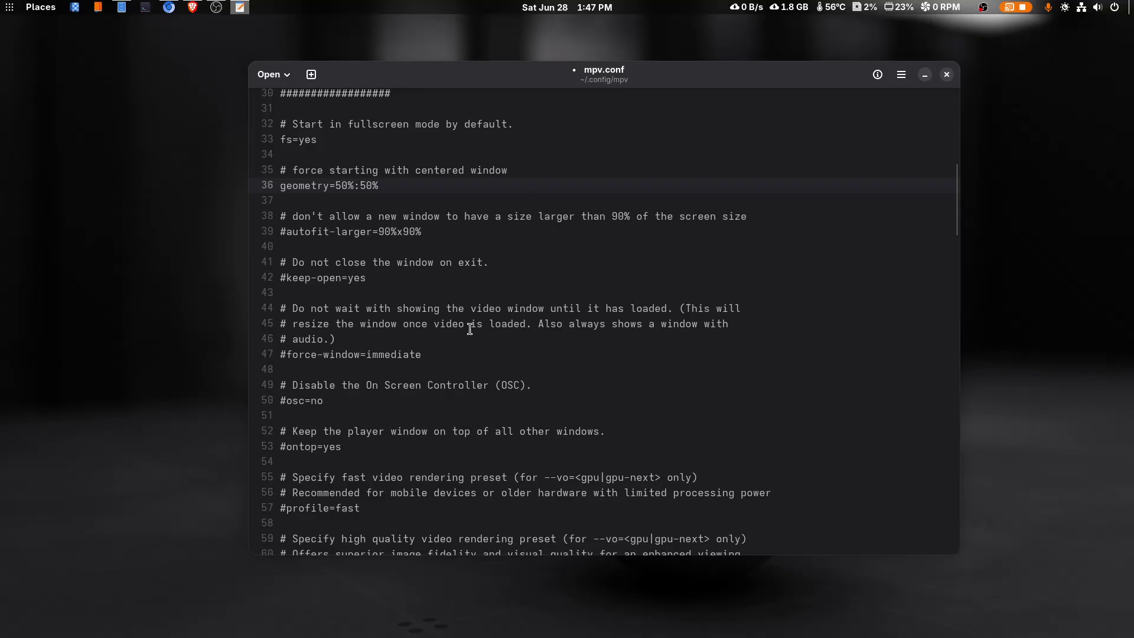
pyautogui.scroll(-2, 452, 346)
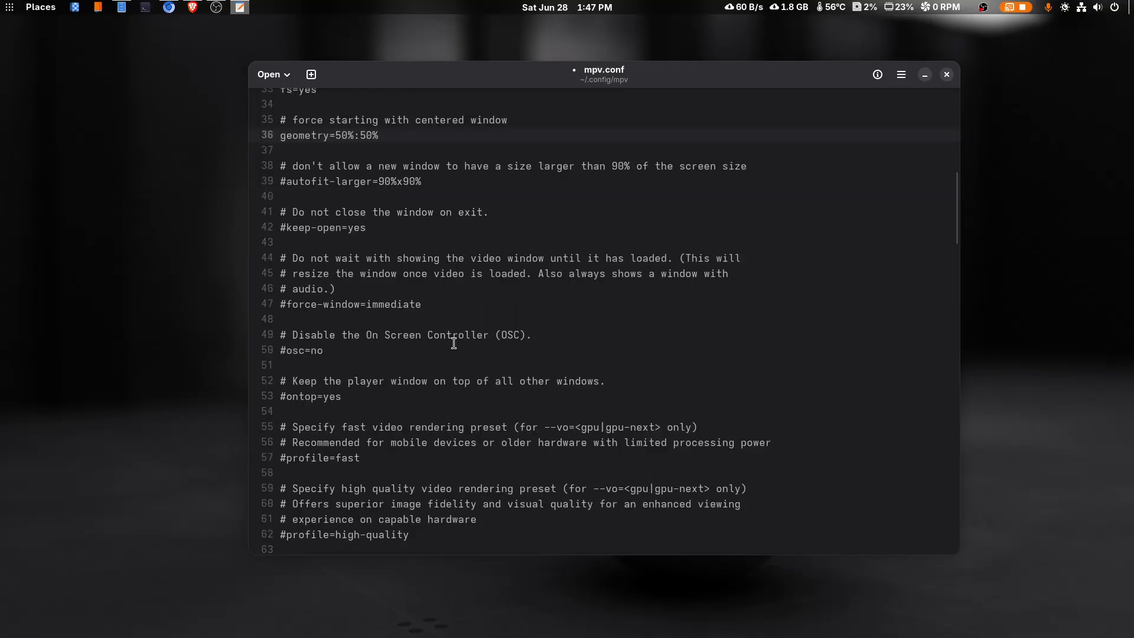
pyautogui.scroll(3, 363, 348)
pyautogui.scroll(-2, 378, 248)
pyautogui.scroll(-7, 407, 294)
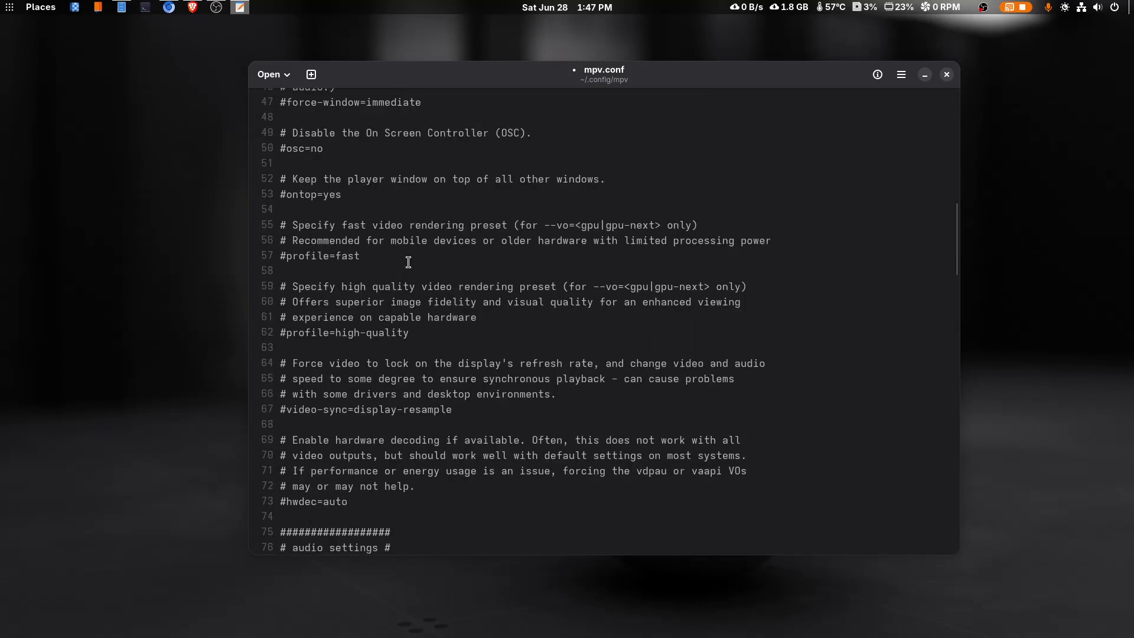
pyautogui.scroll(-8, 424, 268)
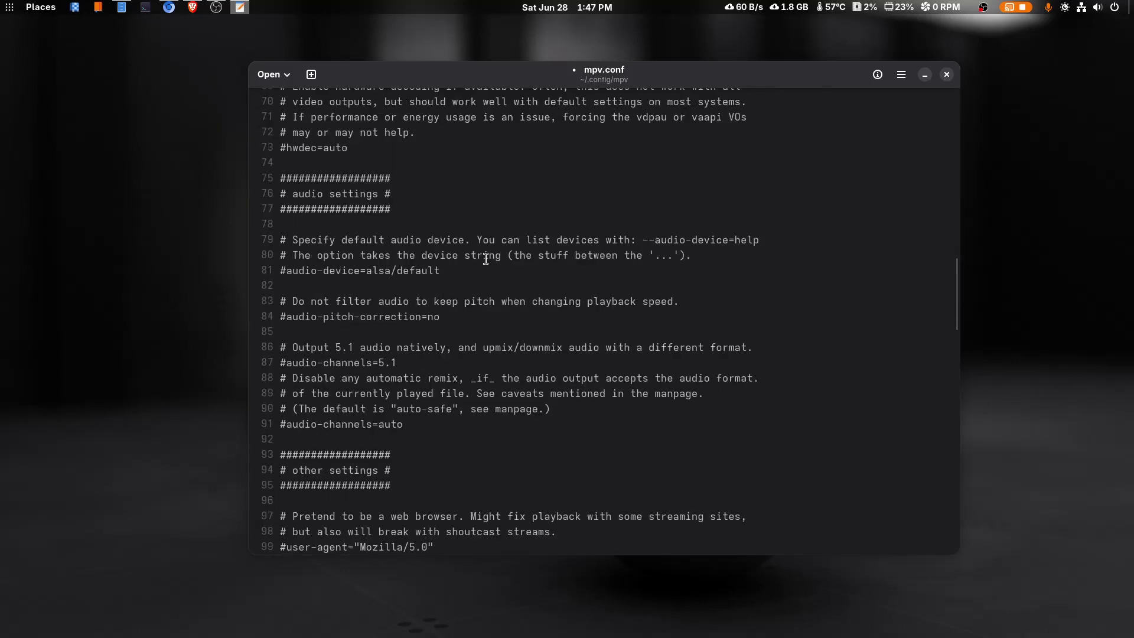
pyautogui.scroll(-1, 485, 259)
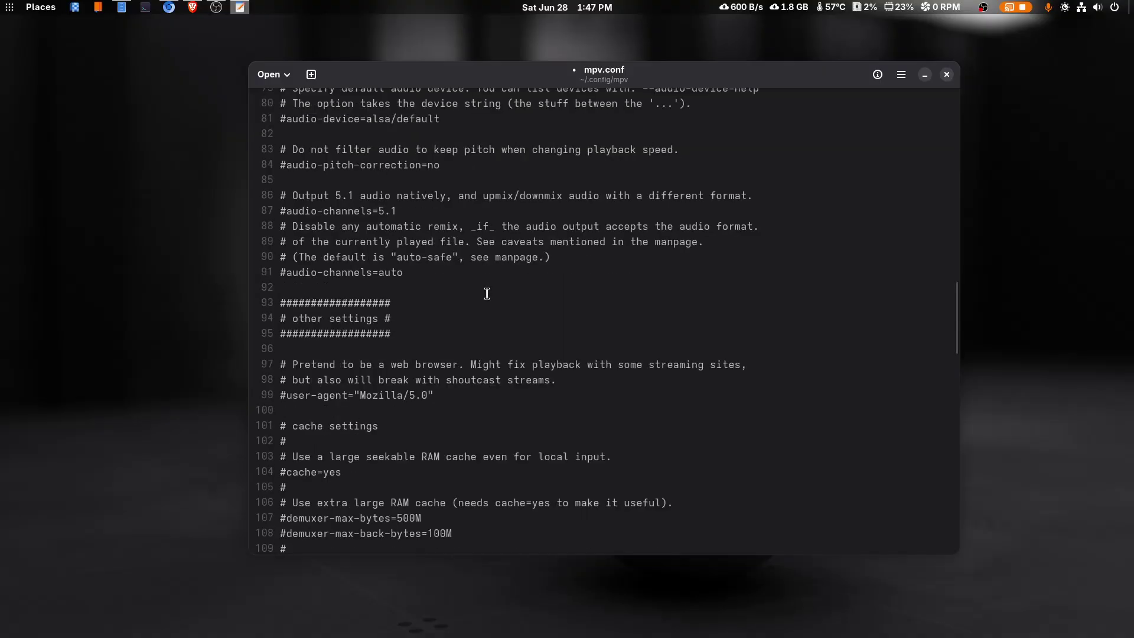
pyautogui.scroll(-1, 490, 289)
pyautogui.scroll(-2, 436, 324)
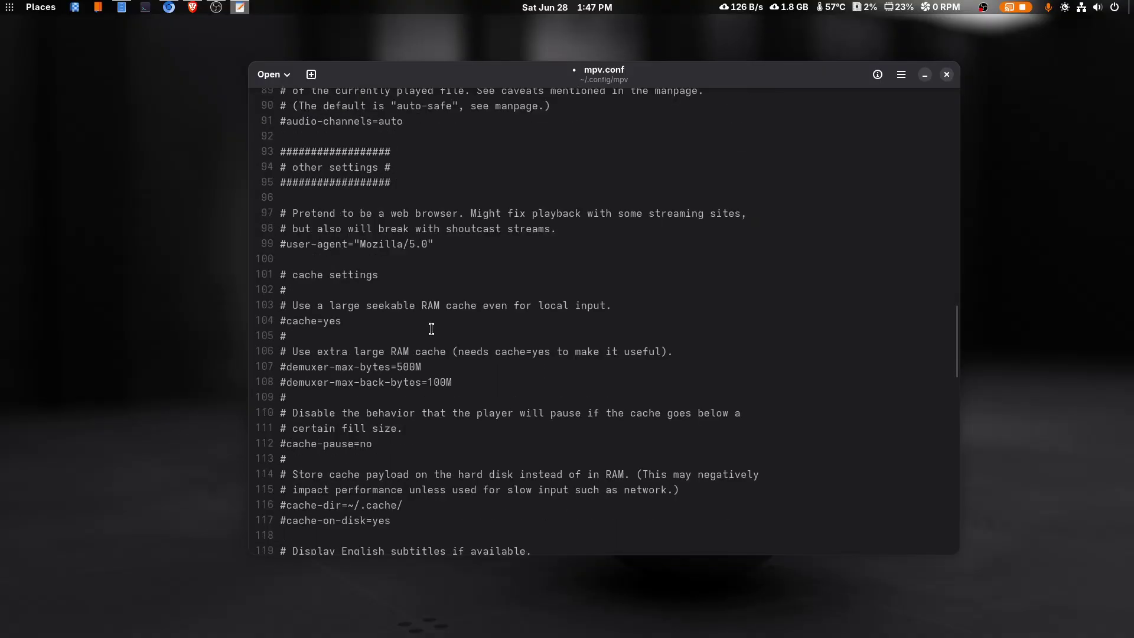
pyautogui.scroll(-1, 597, 276)
pyautogui.scroll(-4, 596, 277)
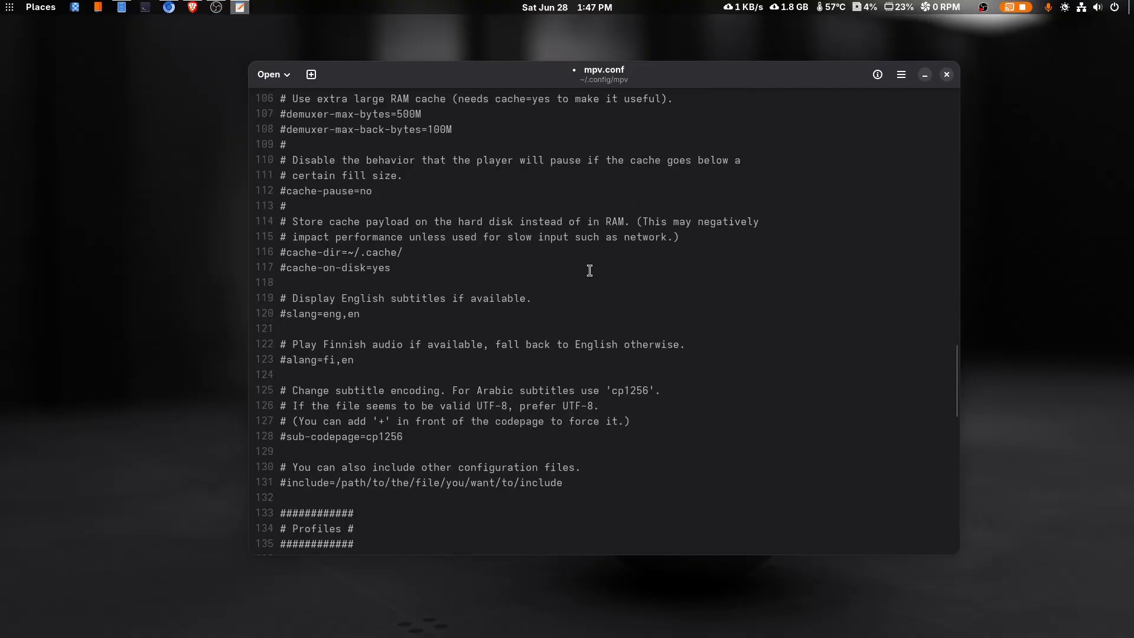
pyautogui.scroll(-1, 589, 270)
pyautogui.scroll(-2, 582, 236)
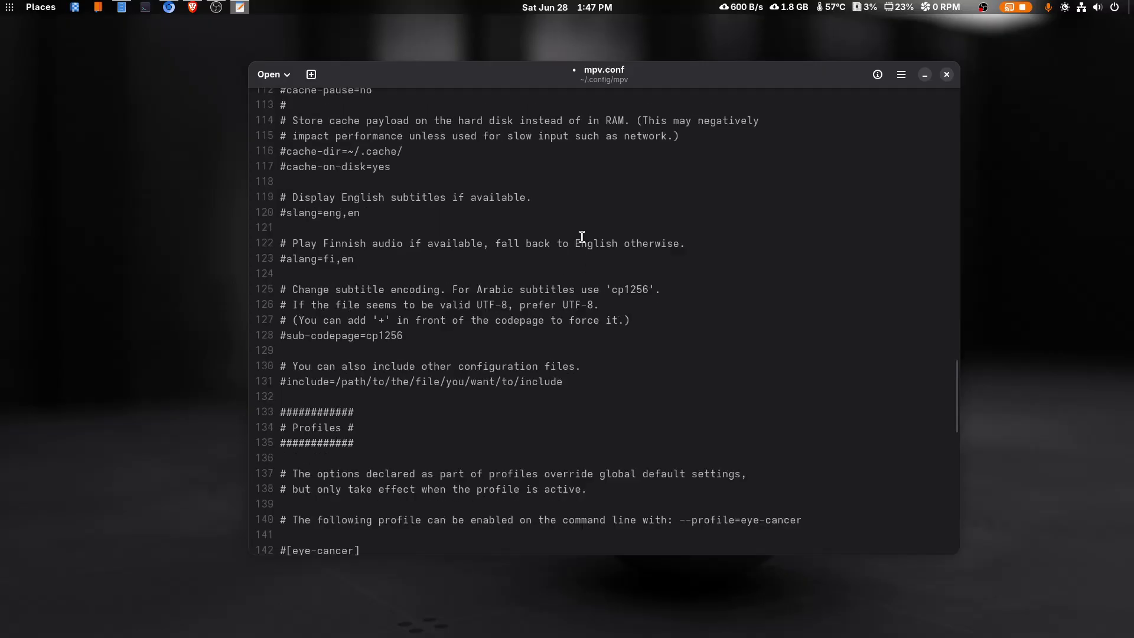
pyautogui.scroll(-1, 605, 241)
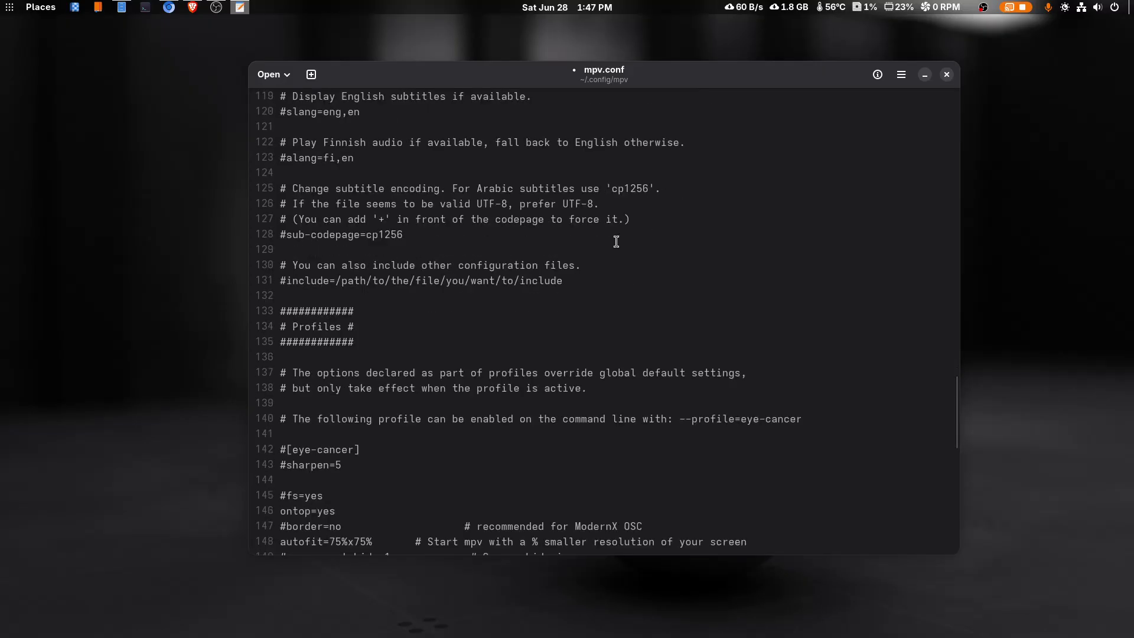
pyautogui.scroll(3, 590, 254)
pyautogui.scroll(-5, 579, 268)
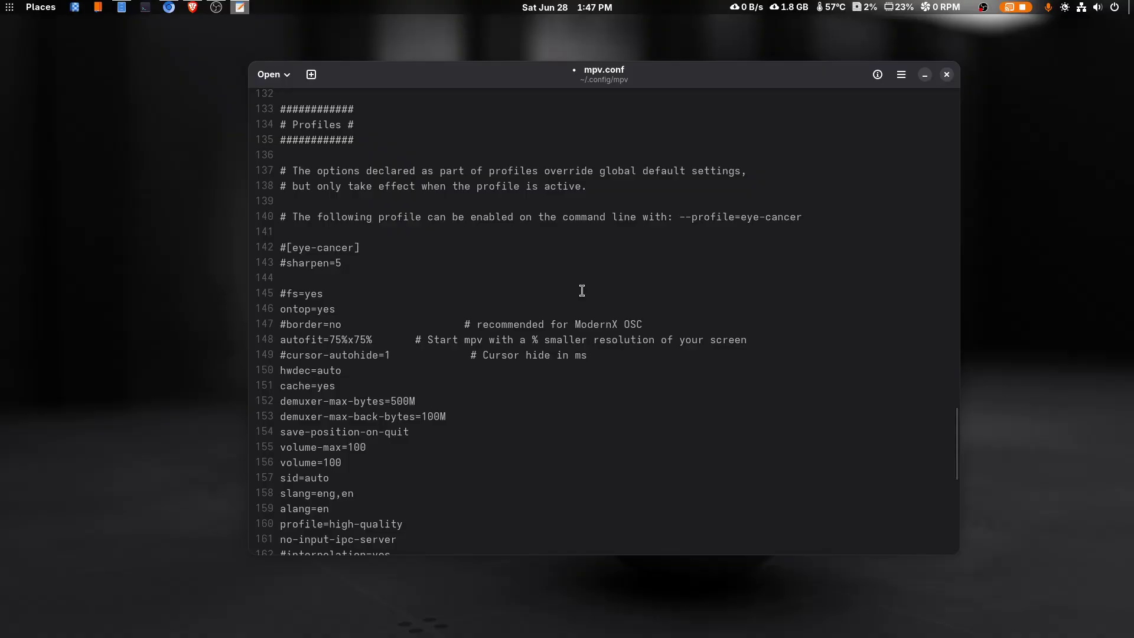
pyautogui.scroll(-5, 588, 319)
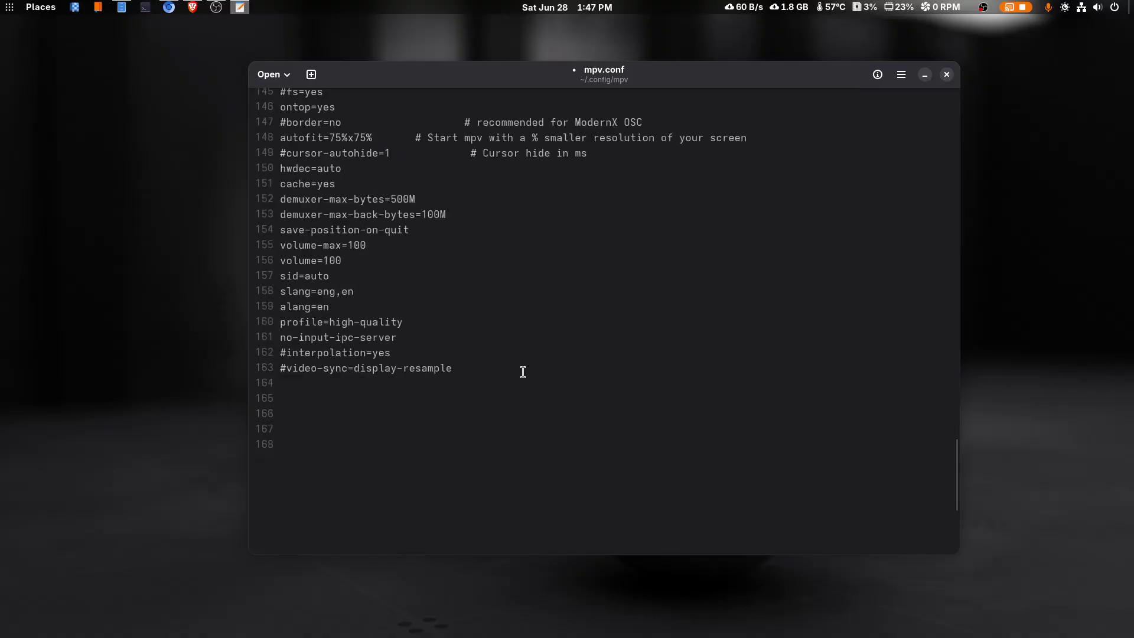
pyautogui.scroll(1, 501, 357)
pyautogui.scroll(1, 531, 329)
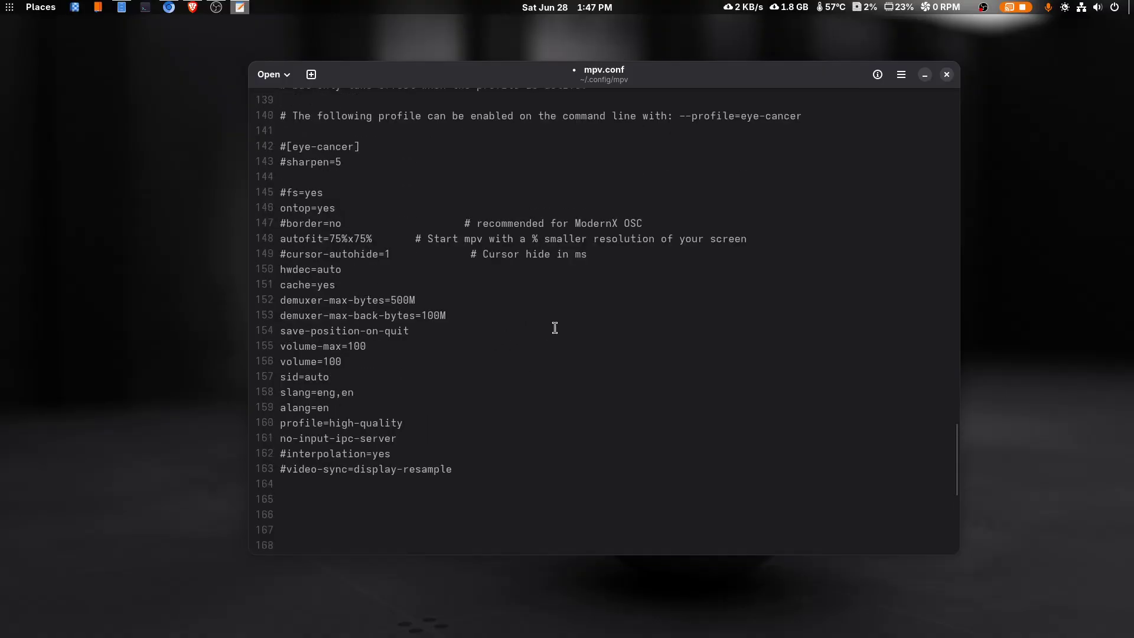
pyautogui.scroll(1, 463, 357)
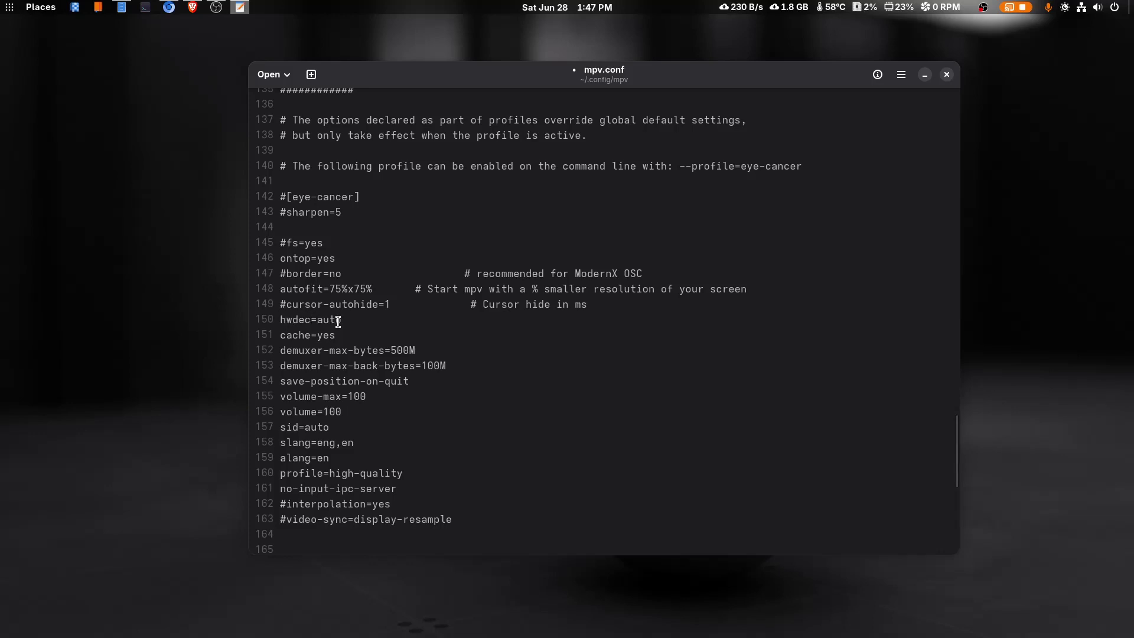
# Highlight the hwdec=auto line and the cache=yes line in the custom settings at the end of mpv.conf.
pyautogui.moveTo(342, 319); pyautogui.dragTo(261, 322)
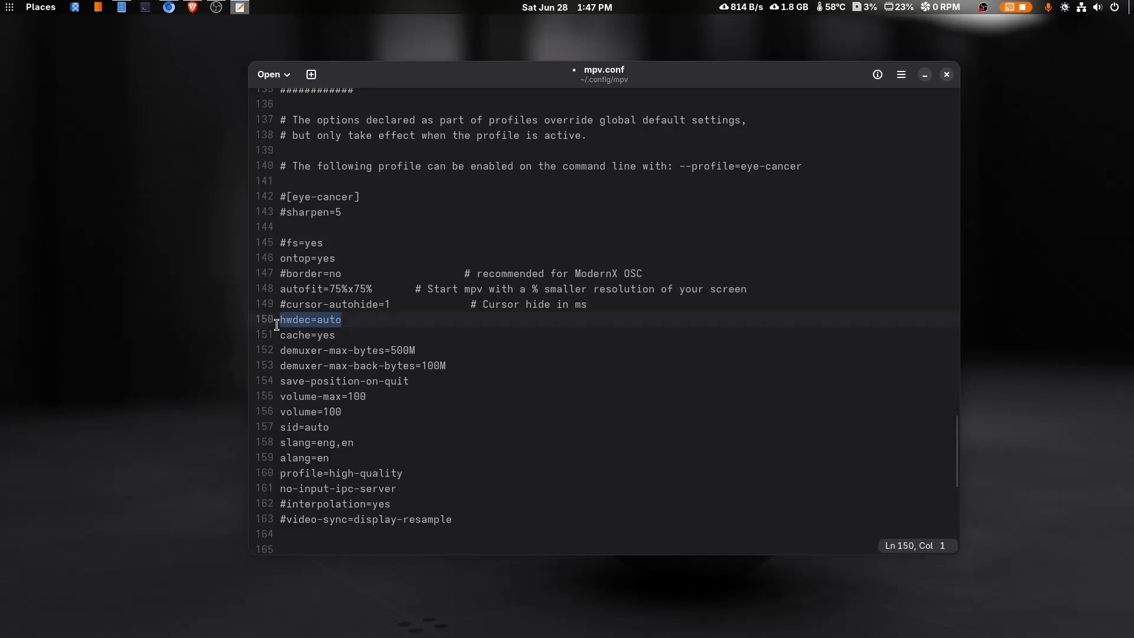
pyautogui.click(345, 320)
pyautogui.moveTo(338, 319); pyautogui.dragTo(278, 321)
pyautogui.click(352, 319)
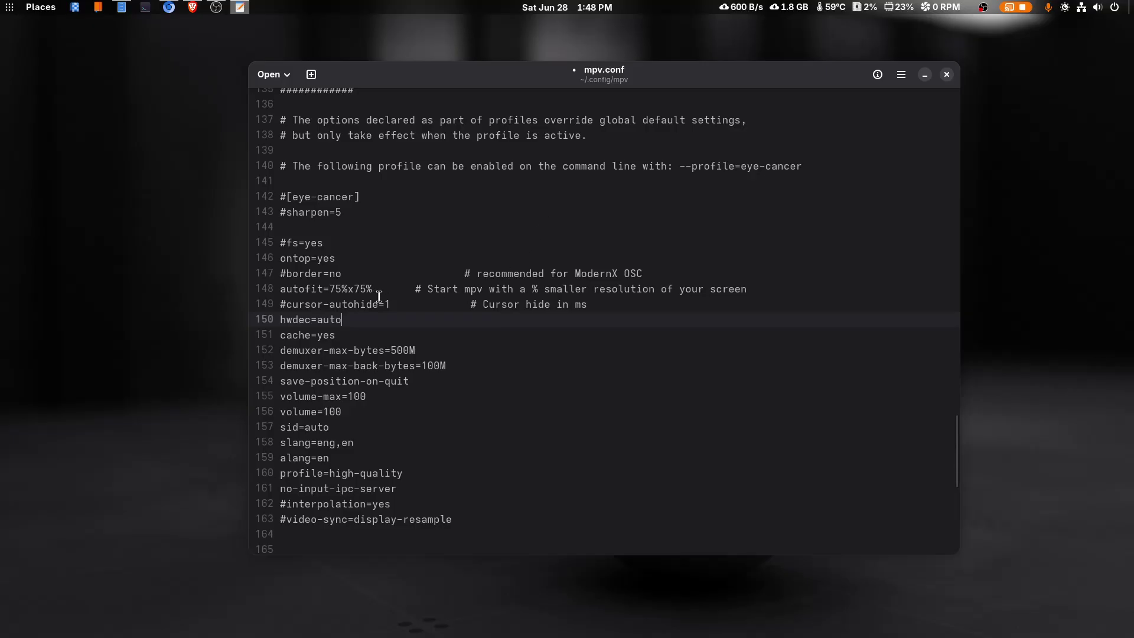
pyautogui.moveTo(336, 335); pyautogui.dragTo(277, 333)
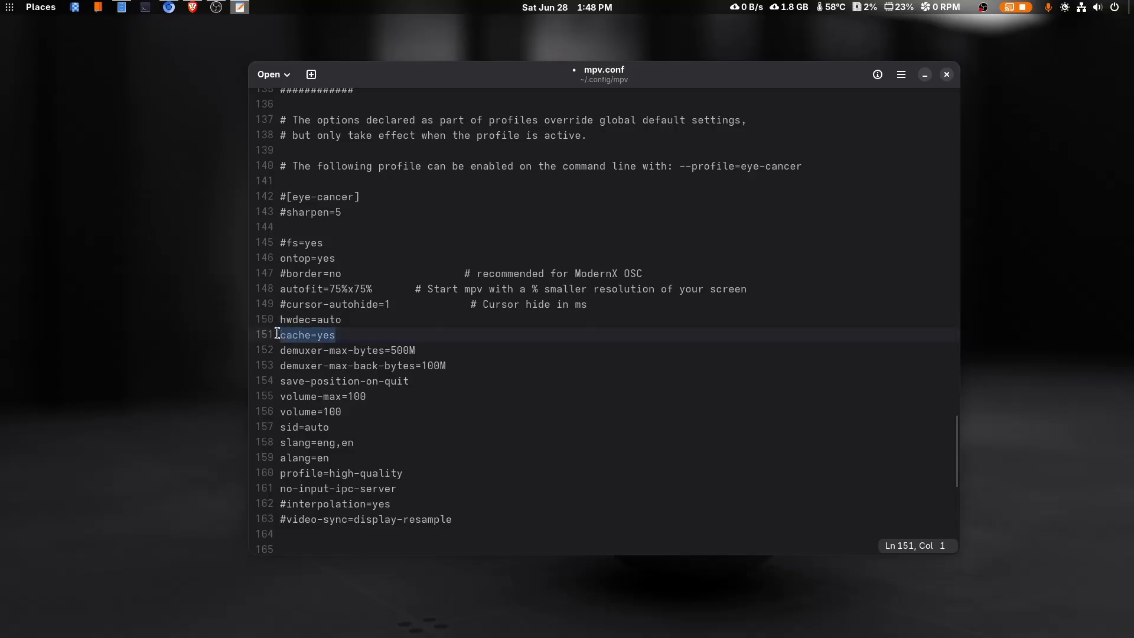
pyautogui.click(340, 334)
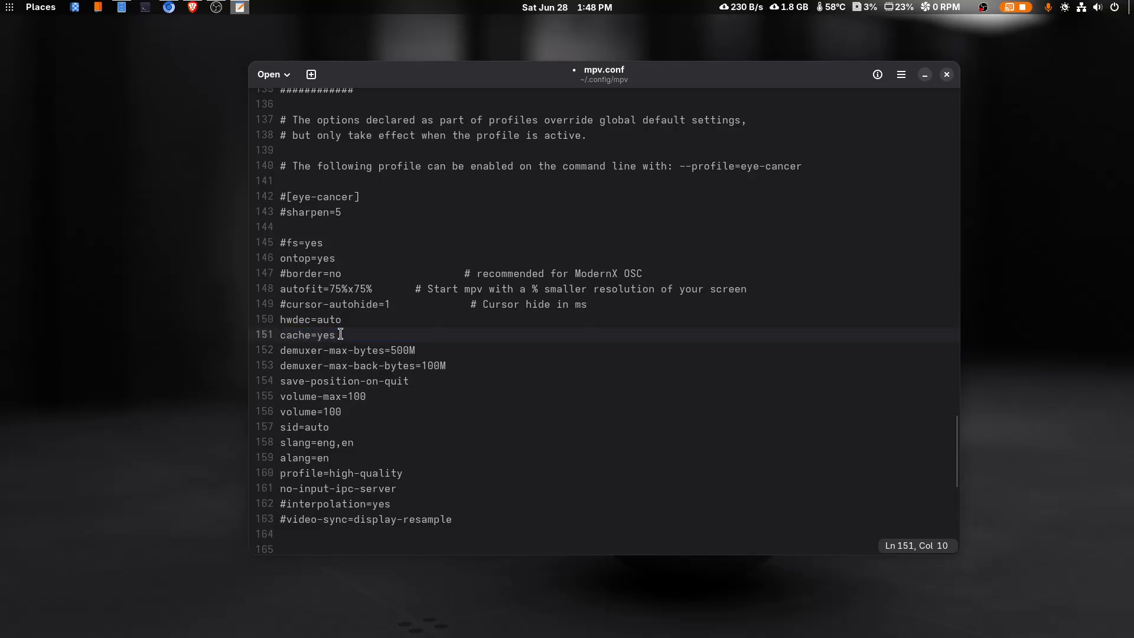
# Point out demuxer-max-bytes=500M and save-position-on-quit by placing the text cursor at the end of each line.
pyautogui.click(420, 352)
pyautogui.scroll(-2, 455, 362)
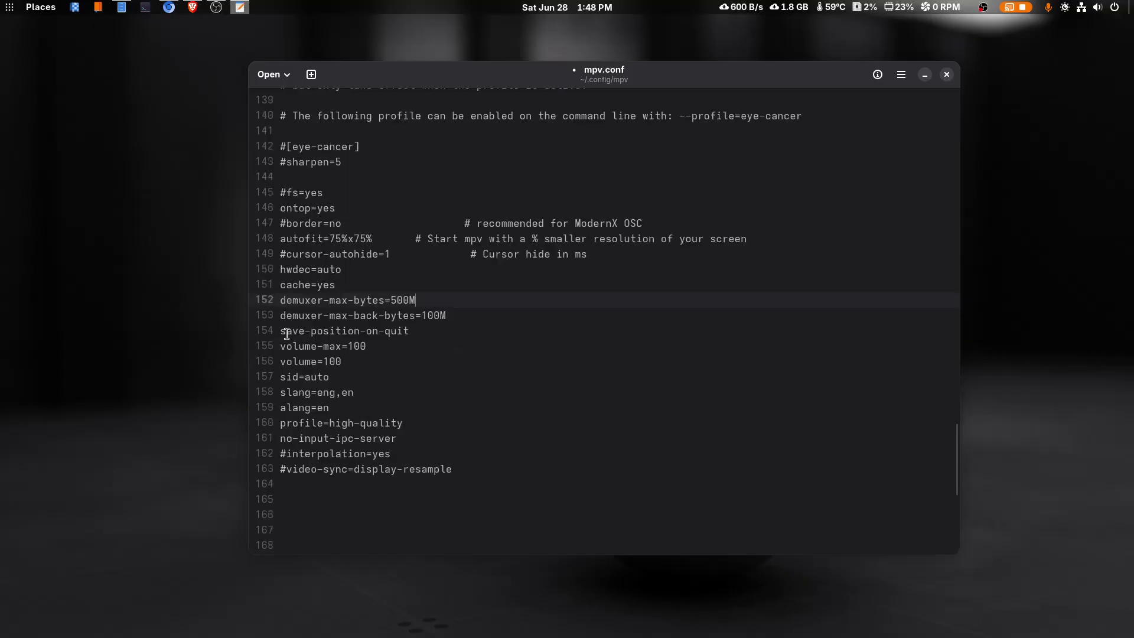
pyautogui.click(412, 331)
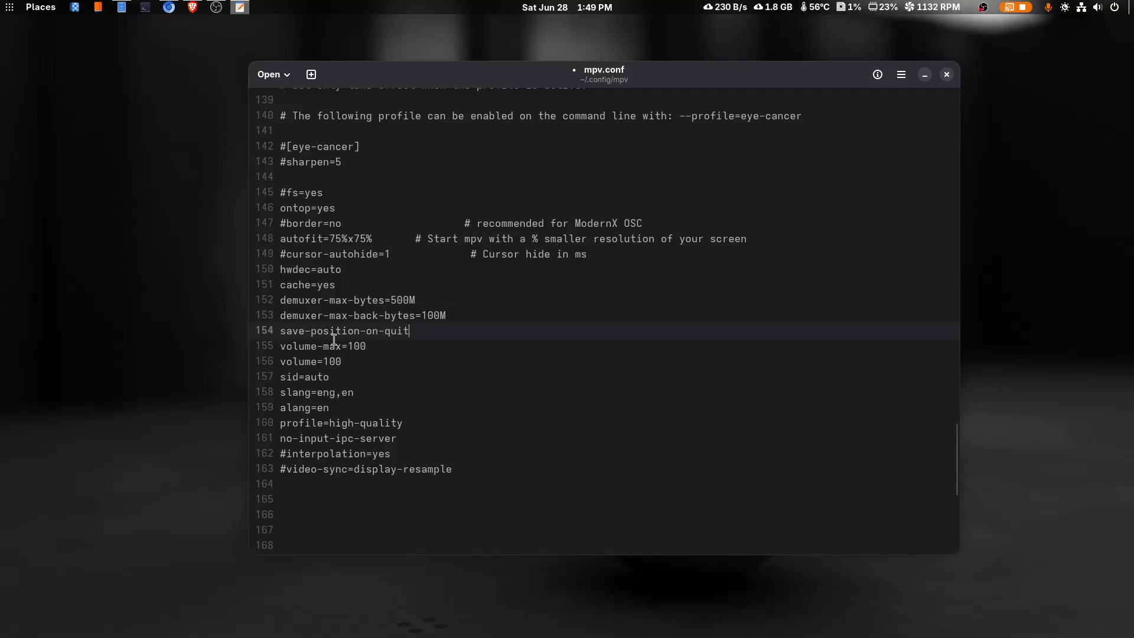
# Highlight the volume-max=100 and volume=100 lines, and bring up the desktop's quick settings with the system volume slider.
pyautogui.moveTo(278, 335); pyautogui.dragTo(337, 347)
pyautogui.click(385, 349)
pyautogui.click(378, 350)
pyautogui.moveTo(376, 346); pyautogui.dragTo(281, 346)
pyautogui.click(384, 346)
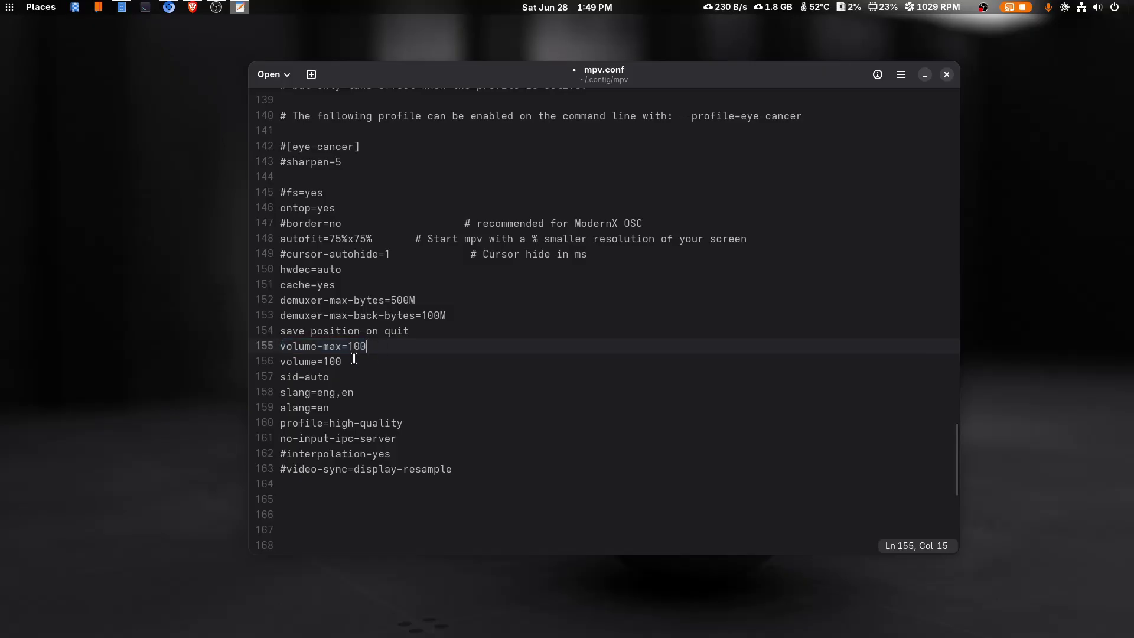
pyautogui.moveTo(345, 360); pyautogui.dragTo(279, 361)
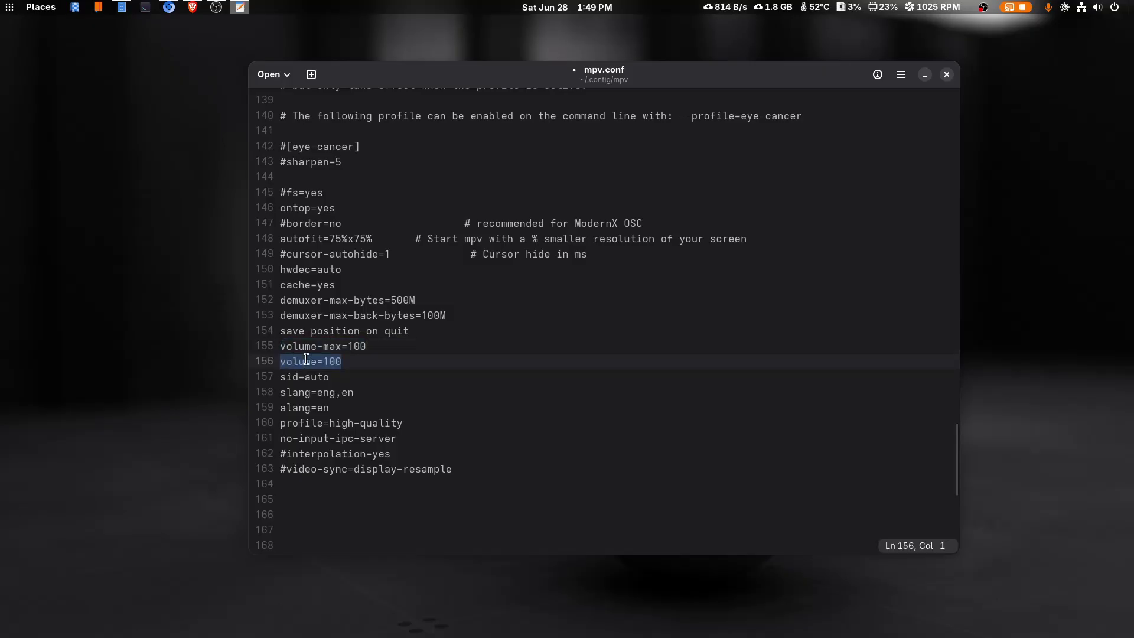
pyautogui.click(350, 360)
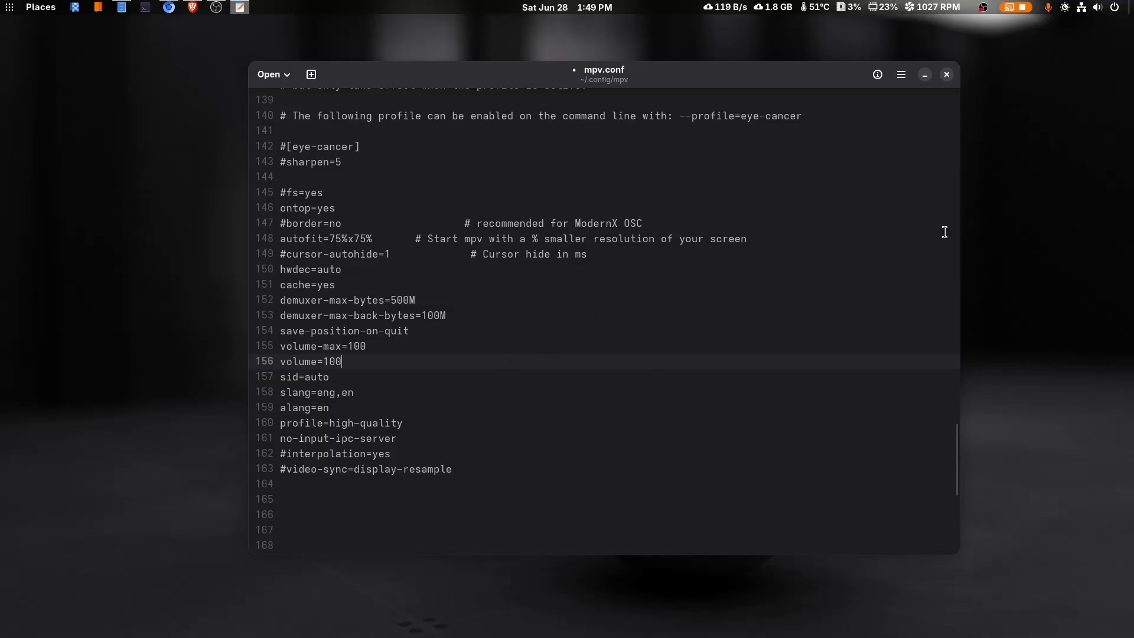
pyautogui.click(1080, 7)
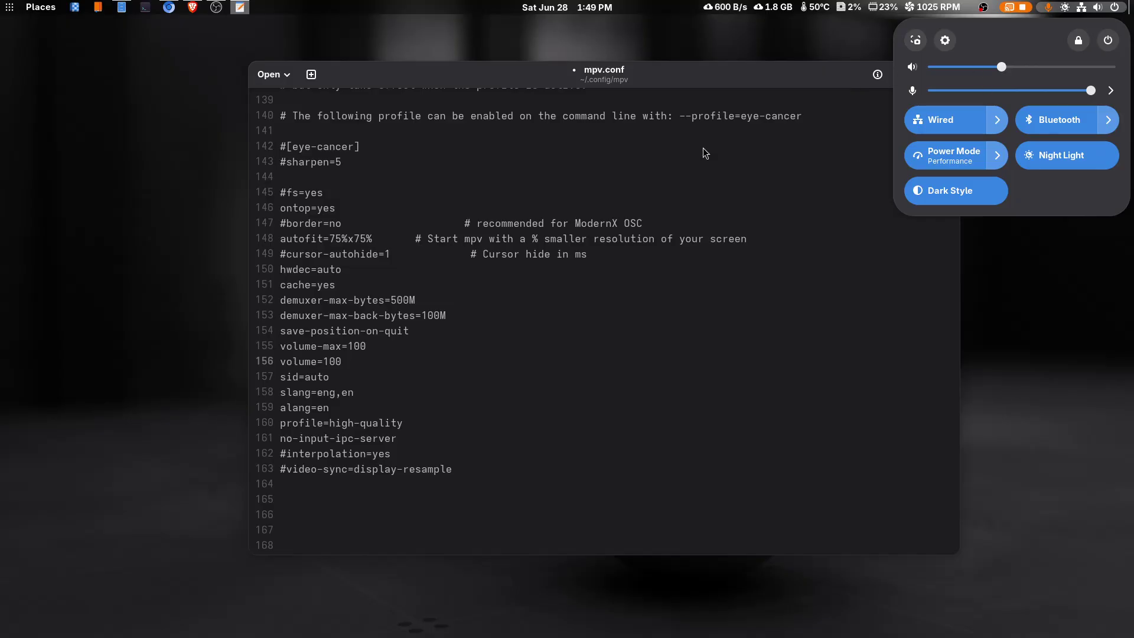
# Dismiss the quick settings and highlight the language lines sid=auto, slang=eng,en and alang=en in mpv.conf.
pyautogui.click(668, 80)
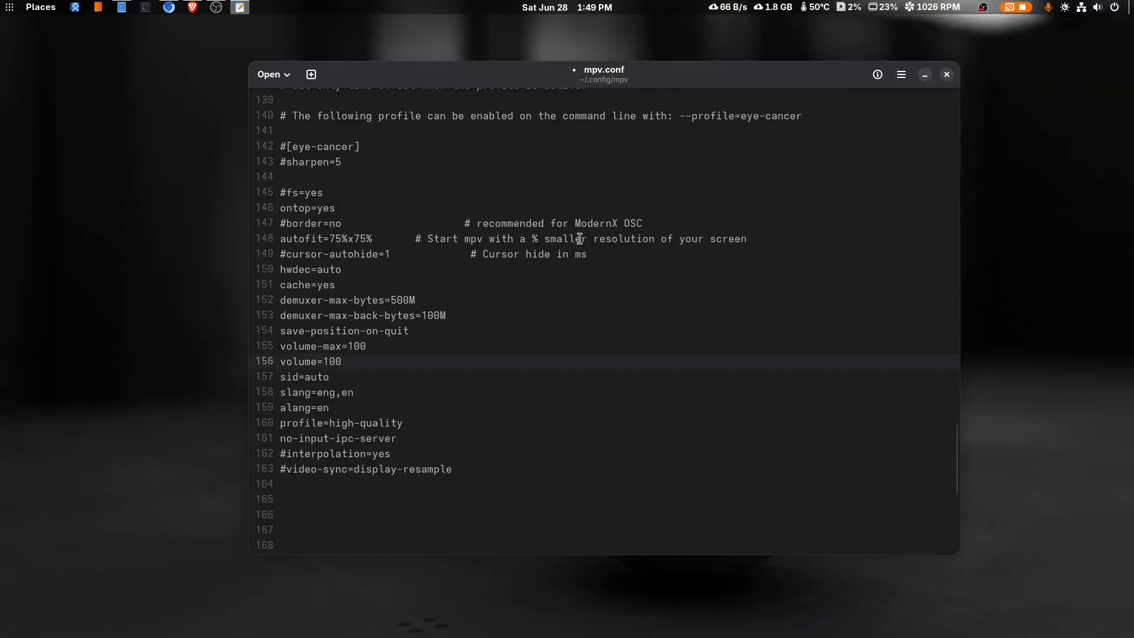
pyautogui.click(335, 378)
pyautogui.doubleClick(326, 392)
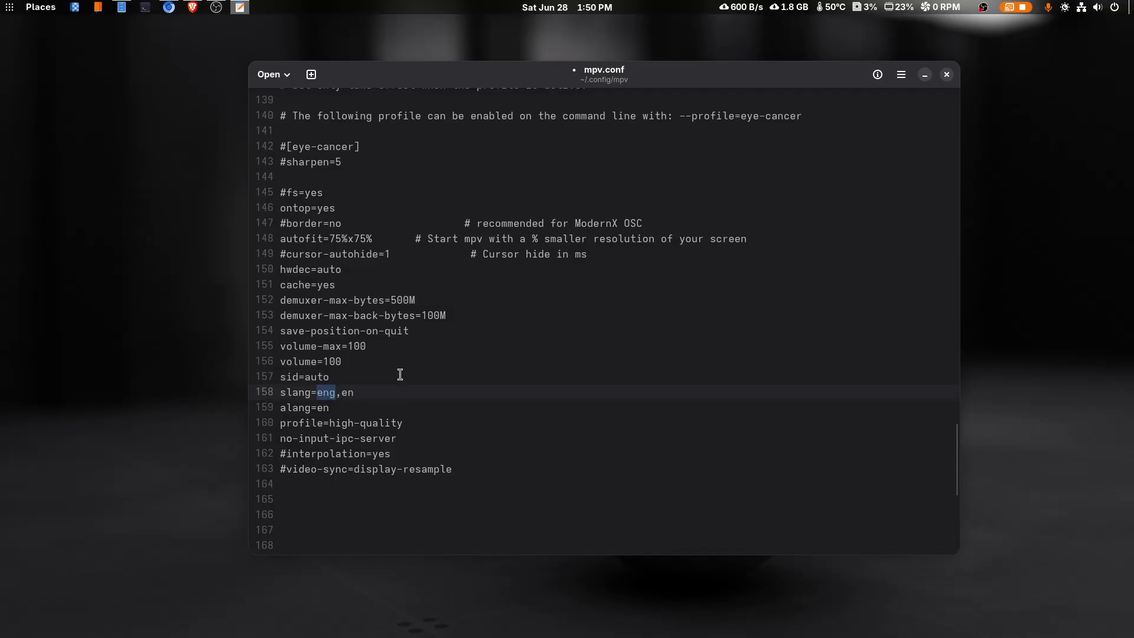
pyautogui.click(364, 394)
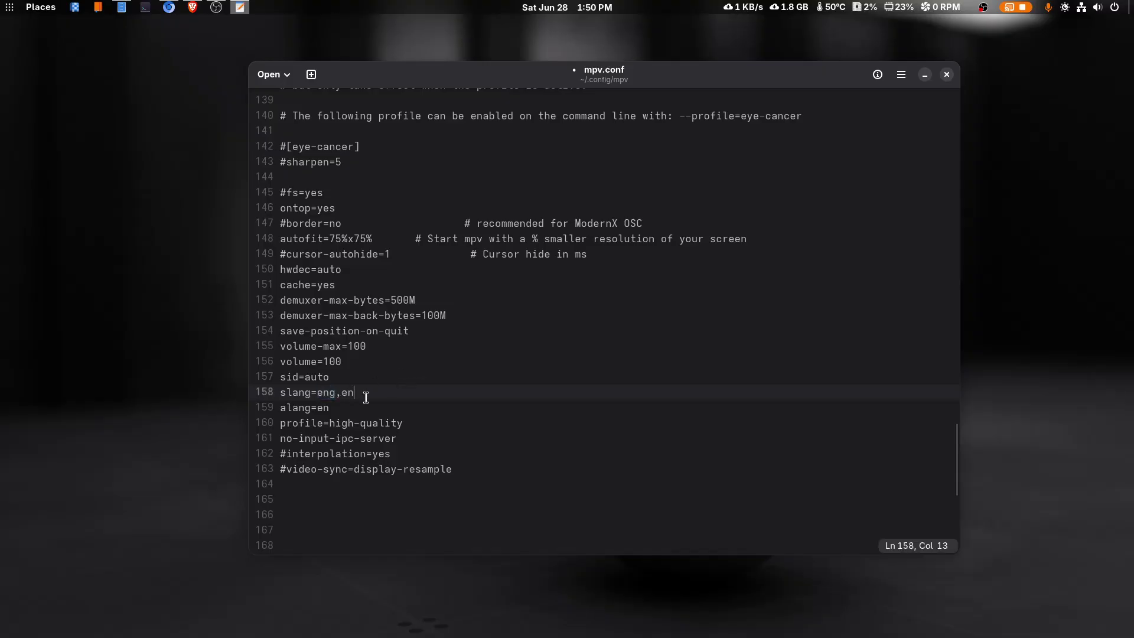
pyautogui.moveTo(317, 393); pyautogui.dragTo(358, 393)
pyautogui.click(378, 390)
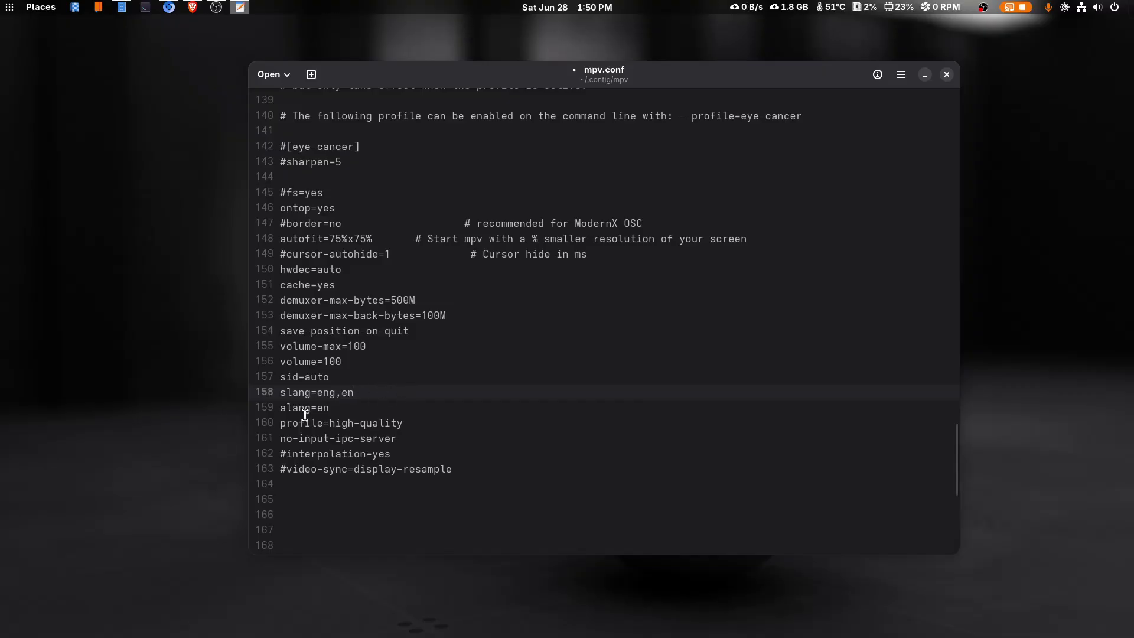
pyautogui.moveTo(278, 407); pyautogui.dragTo(331, 407)
pyautogui.moveTo(331, 407)
pyautogui.mouseDown()
pyautogui.moveTo(313, 406)
pyautogui.moveTo(333, 410)
pyautogui.mouseUp()
# Highlight the profile=high-quality line and place the text cursor at the end of no-input-ipc-server.
pyautogui.moveTo(404, 424); pyautogui.dragTo(284, 424)
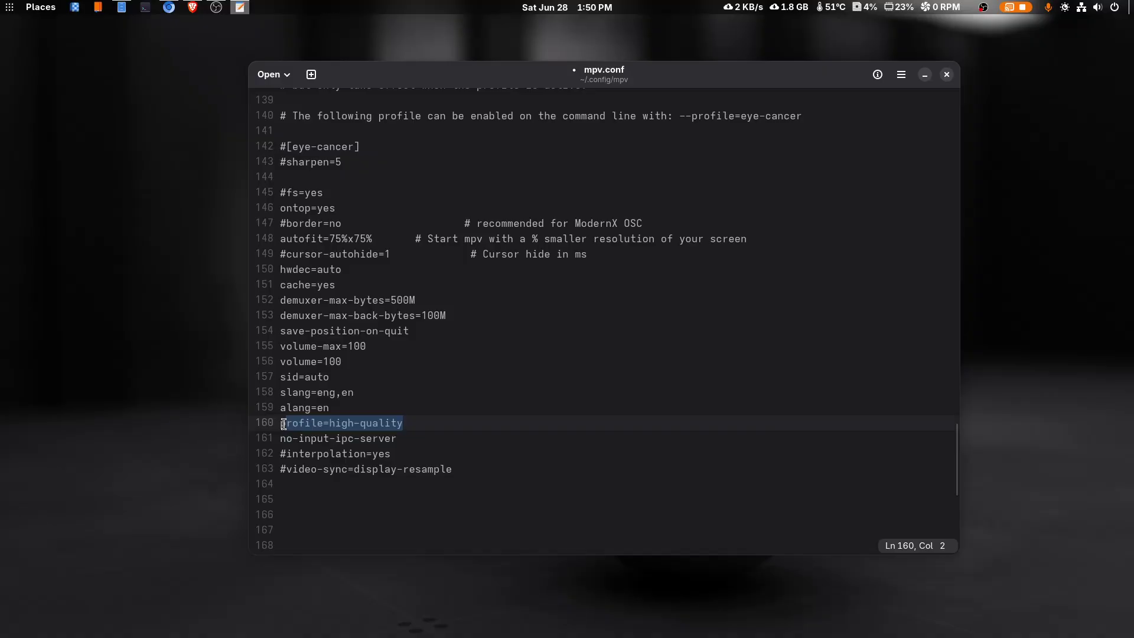
pyautogui.click(412, 421)
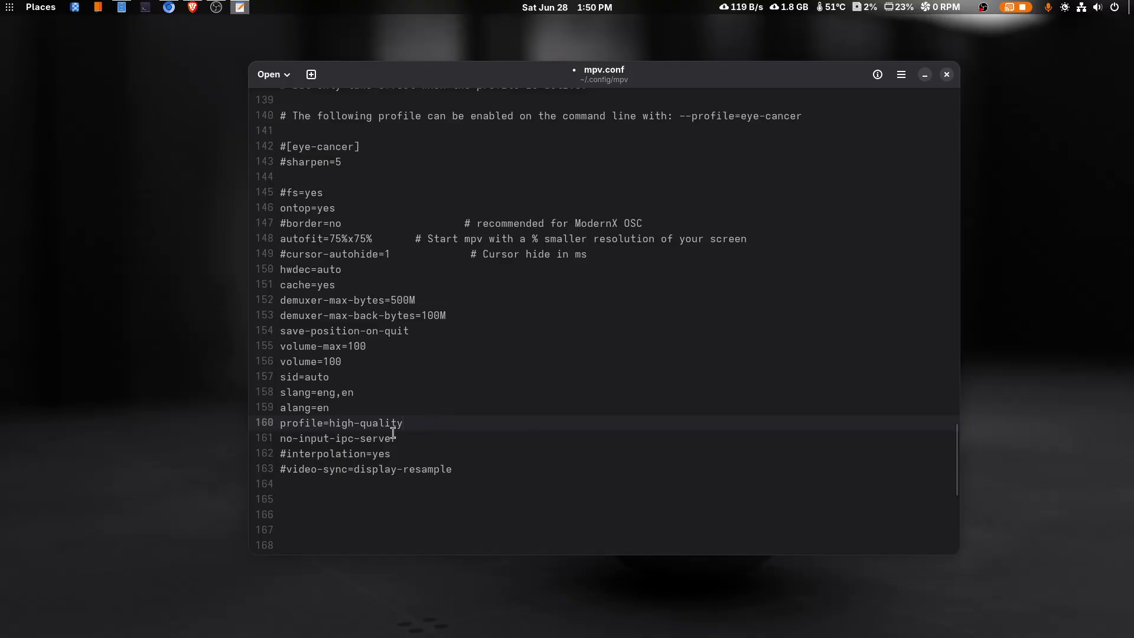
pyautogui.moveTo(405, 423); pyautogui.dragTo(276, 423)
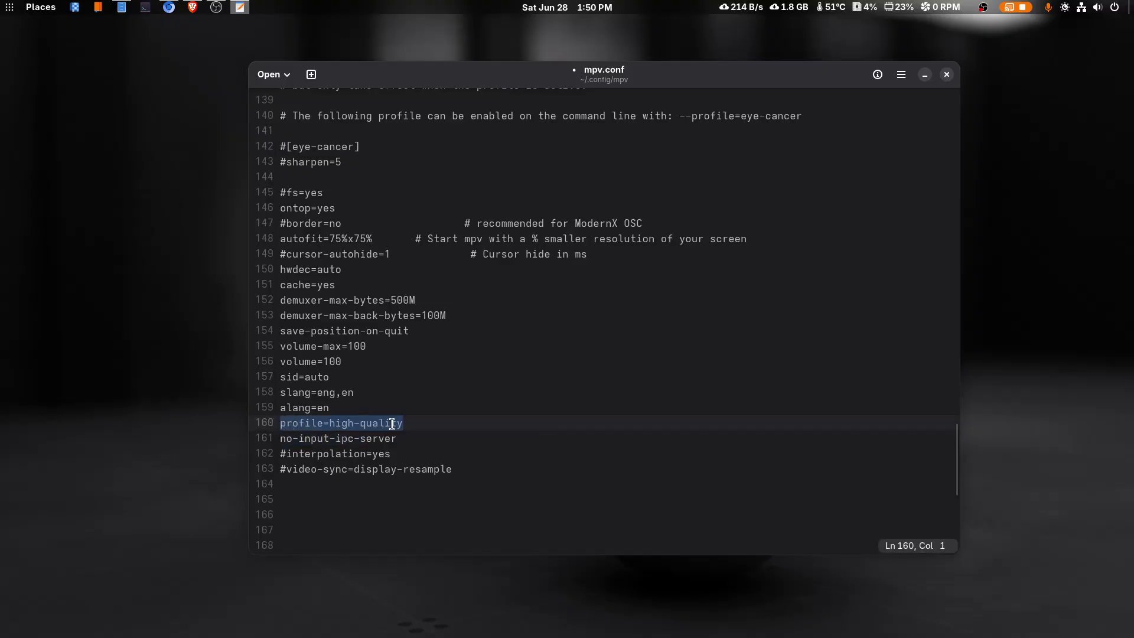
pyautogui.click(417, 424)
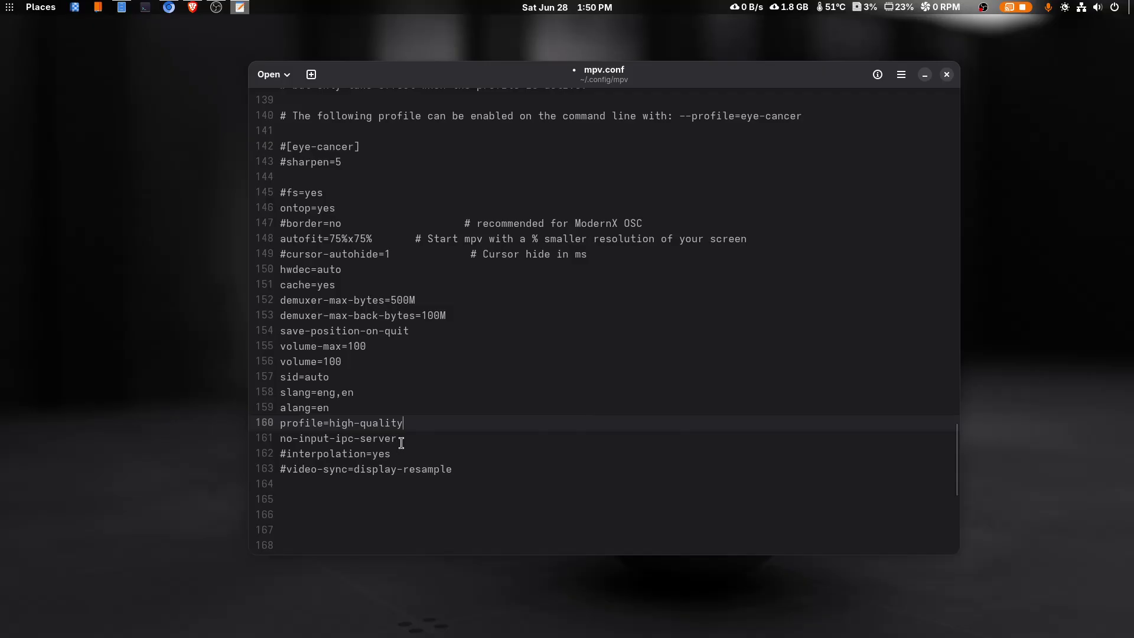
pyautogui.moveTo(398, 440)
pyautogui.mouseDown()
pyautogui.moveTo(380, 452)
pyautogui.moveTo(280, 440)
pyautogui.moveTo(407, 441)
pyautogui.mouseUp()
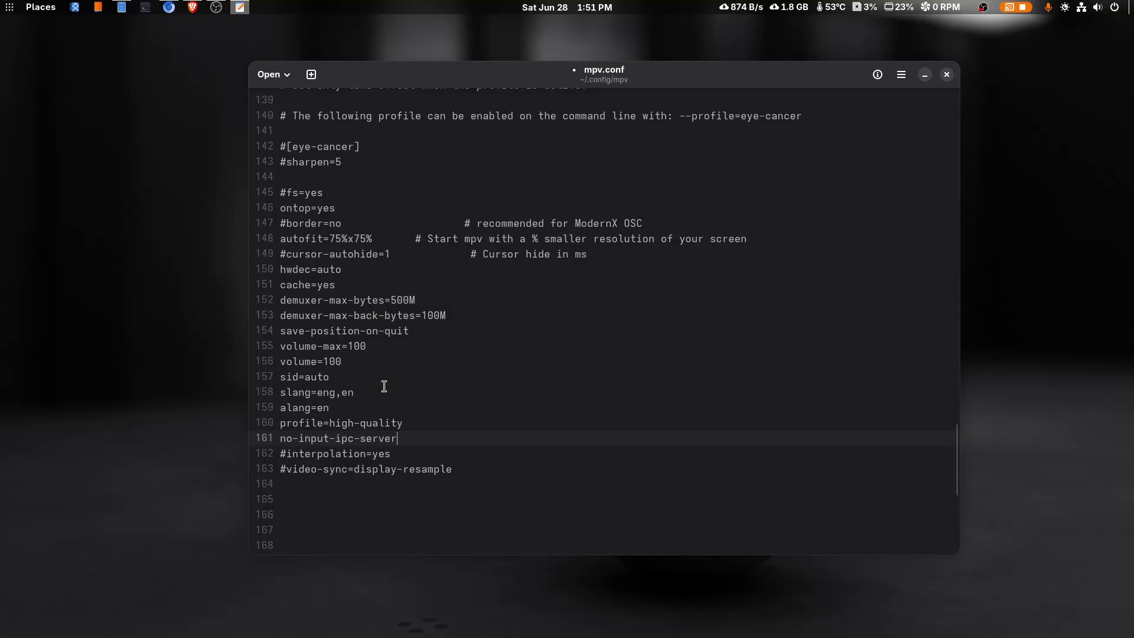
# Highlight the commented-out #interpolation=yes and #video-sync=display-resample lines at the end of mpv.conf.
pyautogui.scroll(-1, 478, 437)
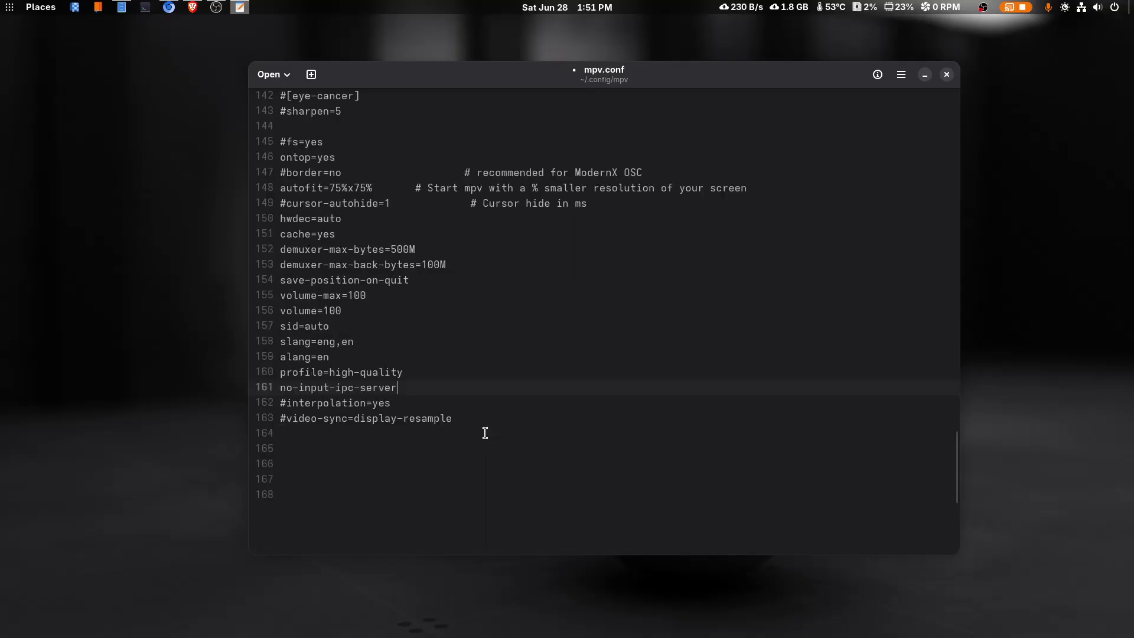
pyautogui.moveTo(402, 407); pyautogui.dragTo(289, 403)
pyautogui.click(397, 405)
pyautogui.moveTo(467, 419); pyautogui.dragTo(270, 418)
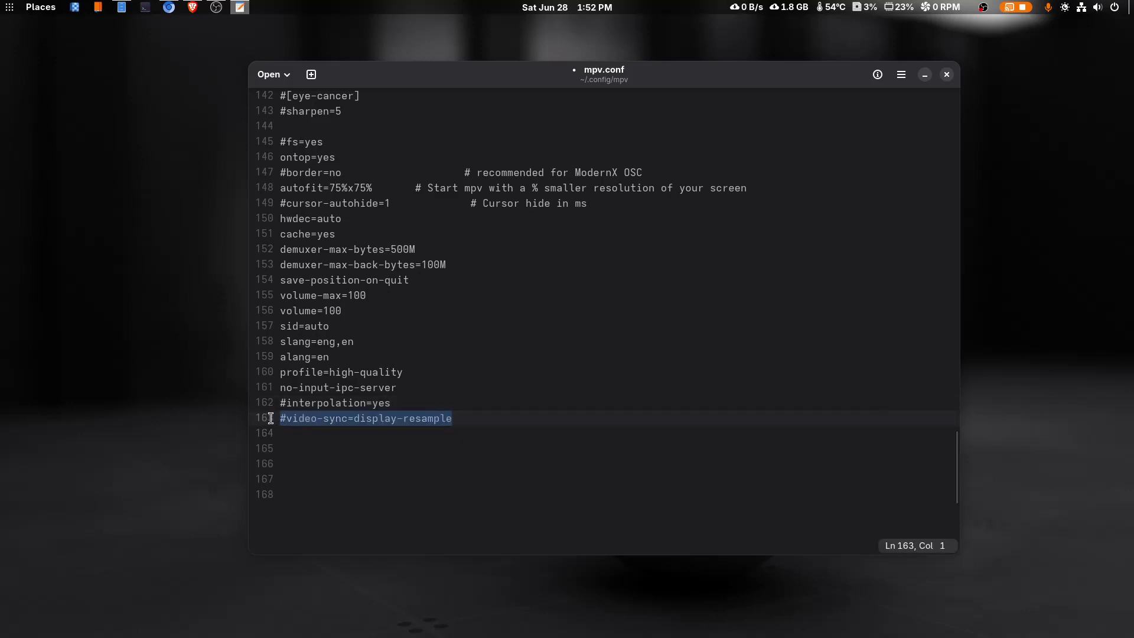
# Highlight the whole block of custom settings from #fs=yes through no-input-ipc-server, and clear the selection.
pyautogui.scroll(4, 505, 382)
pyautogui.scroll(-1, 358, 303)
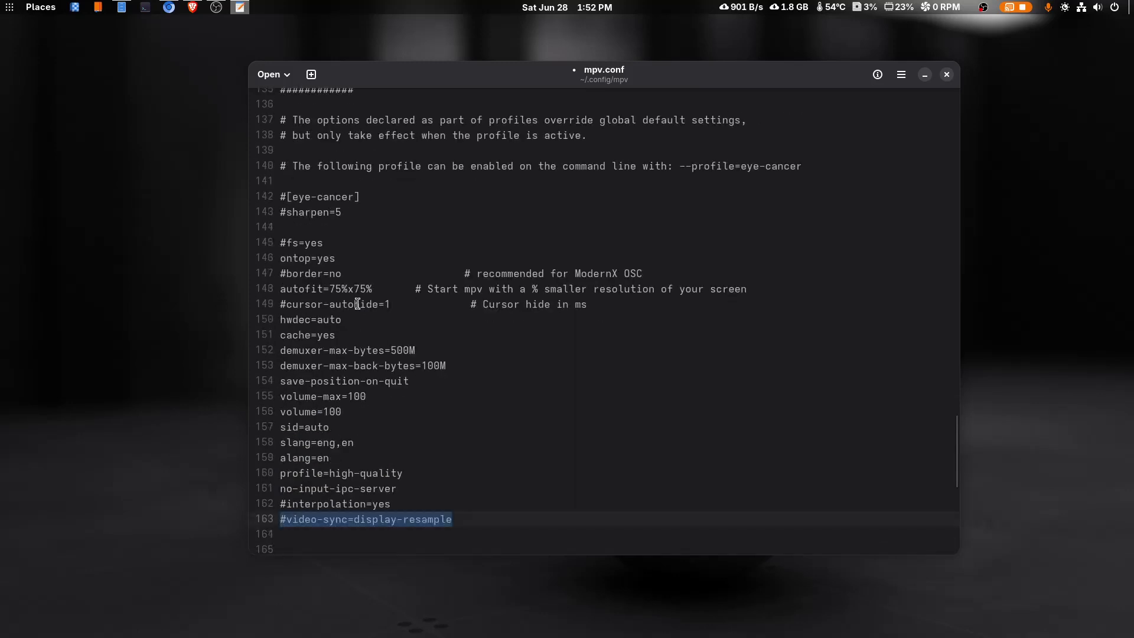
pyautogui.scroll(-1, 358, 303)
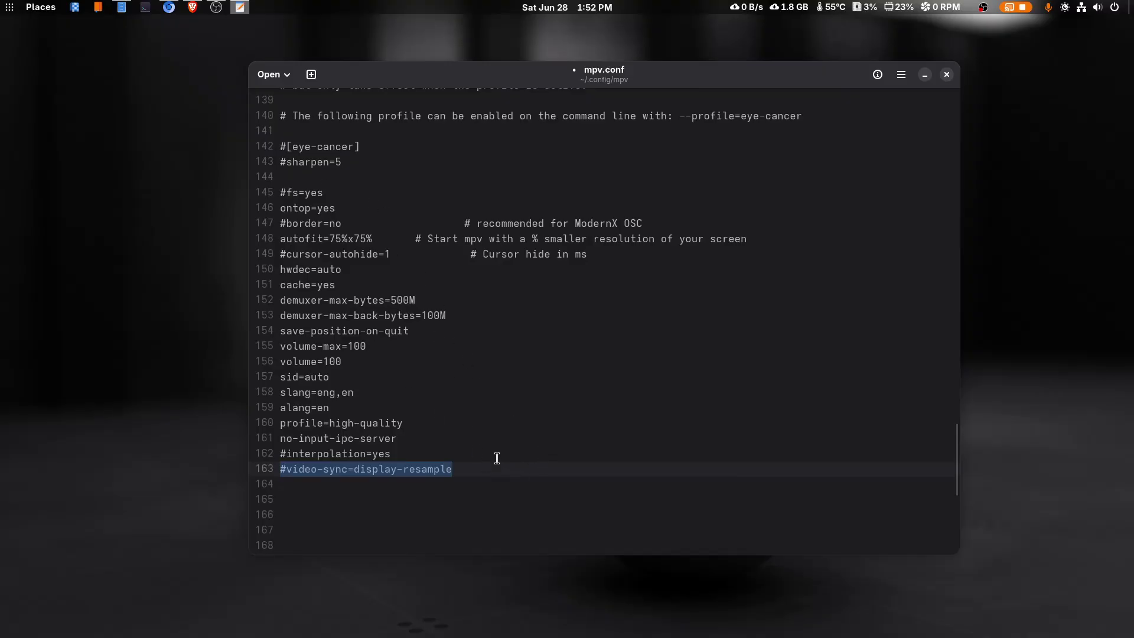
pyautogui.moveTo(570, 440); pyautogui.dragTo(281, 194)
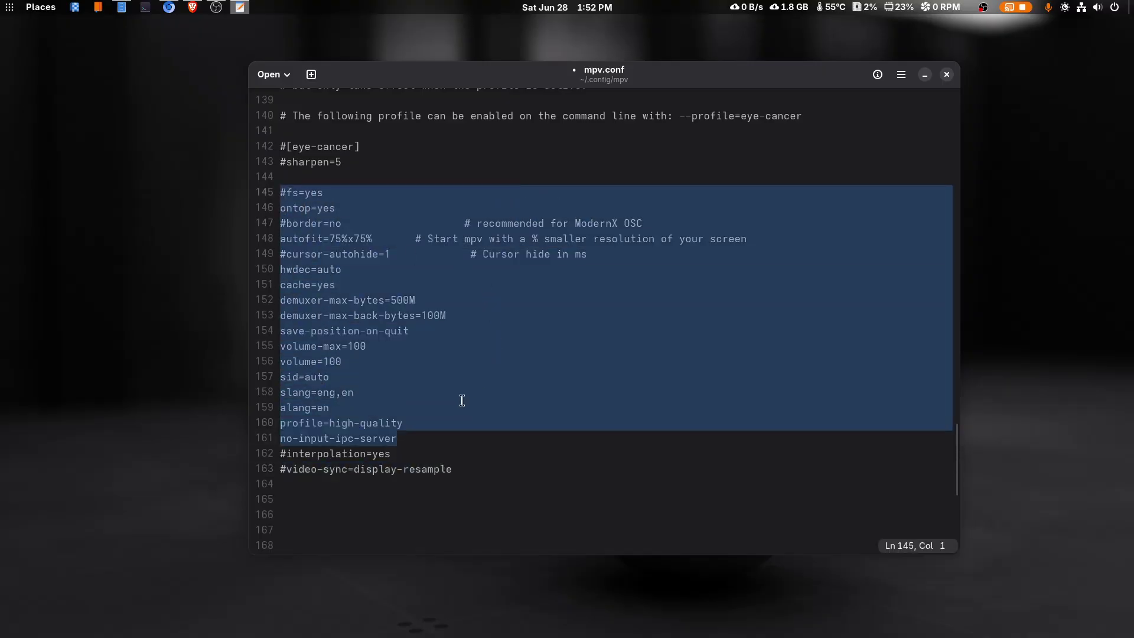
pyautogui.click(491, 442)
# Look back through mpv.conf up to its first line and close the file, discarding the unsaved changes.
pyautogui.scroll(5, 506, 403)
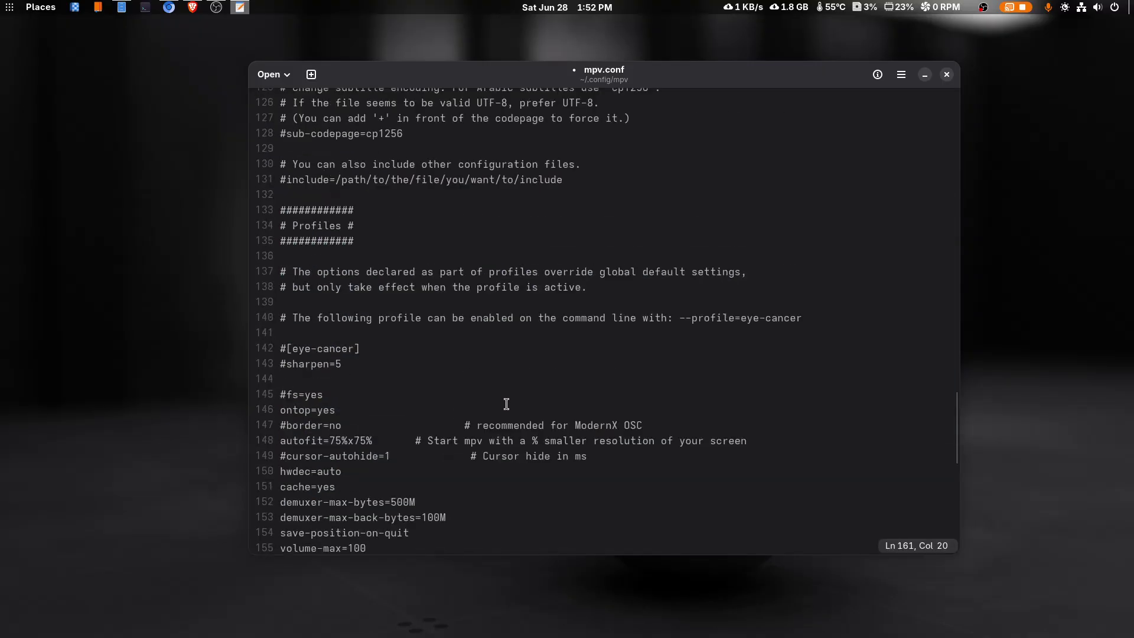
pyautogui.scroll(-3, 484, 389)
pyautogui.scroll(7, 449, 391)
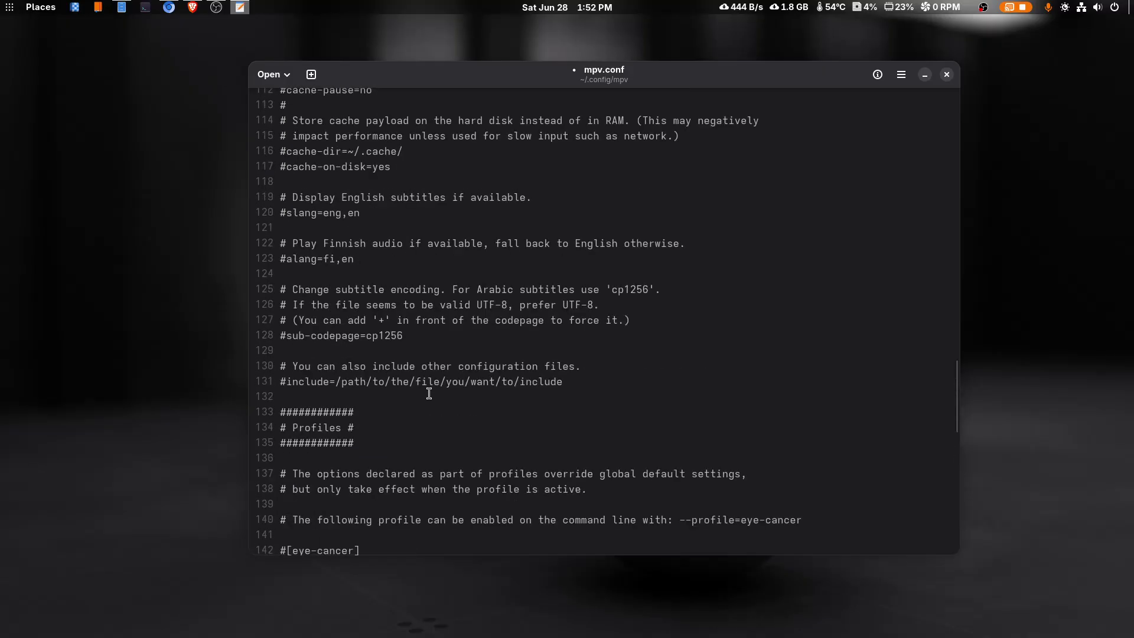
pyautogui.scroll(11, 429, 393)
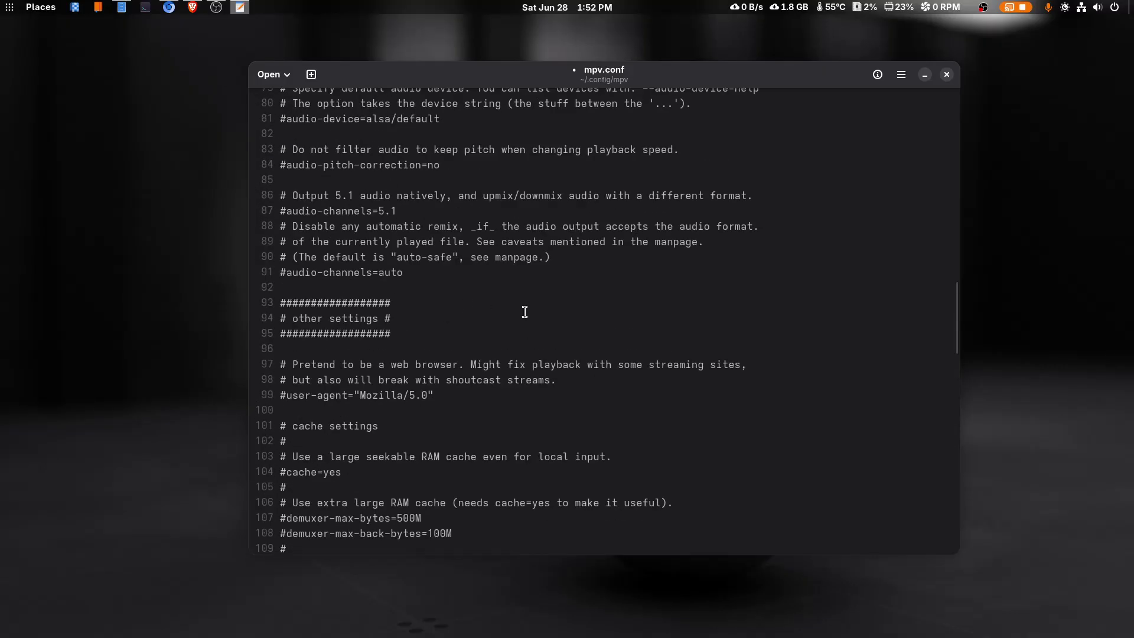
pyautogui.scroll(20, 537, 315)
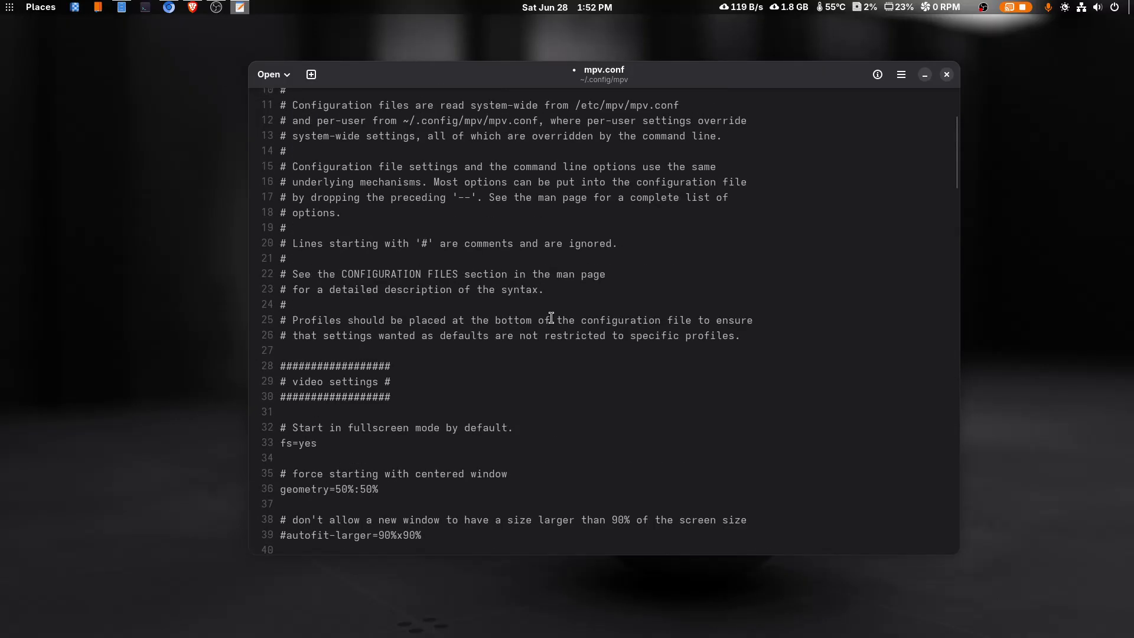
pyautogui.scroll(3, 551, 318)
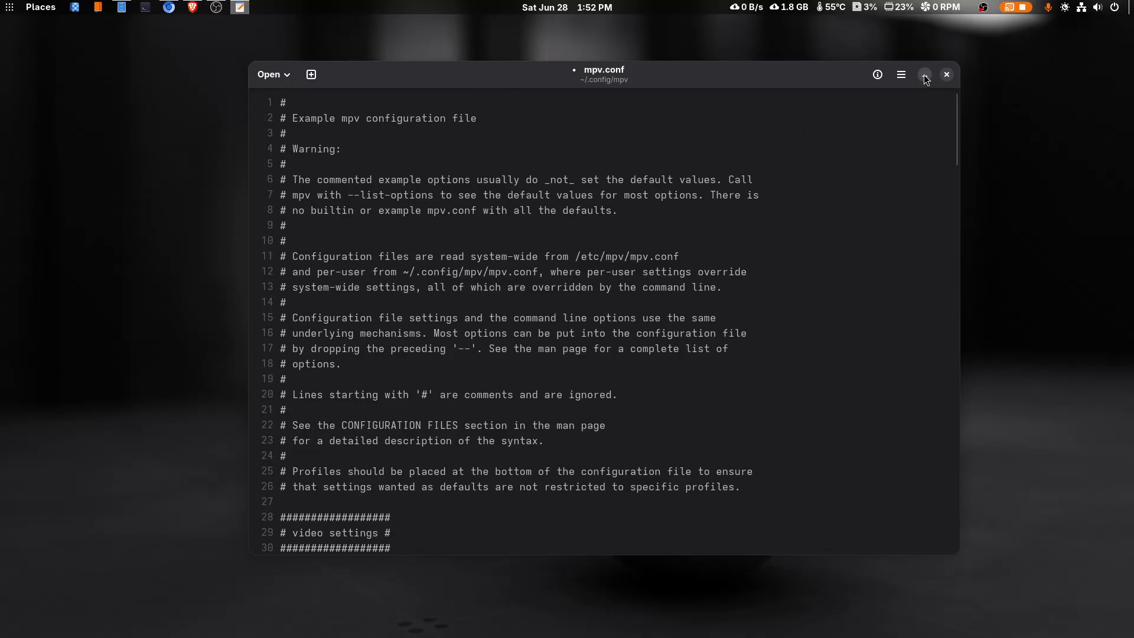
pyautogui.click(945, 75)
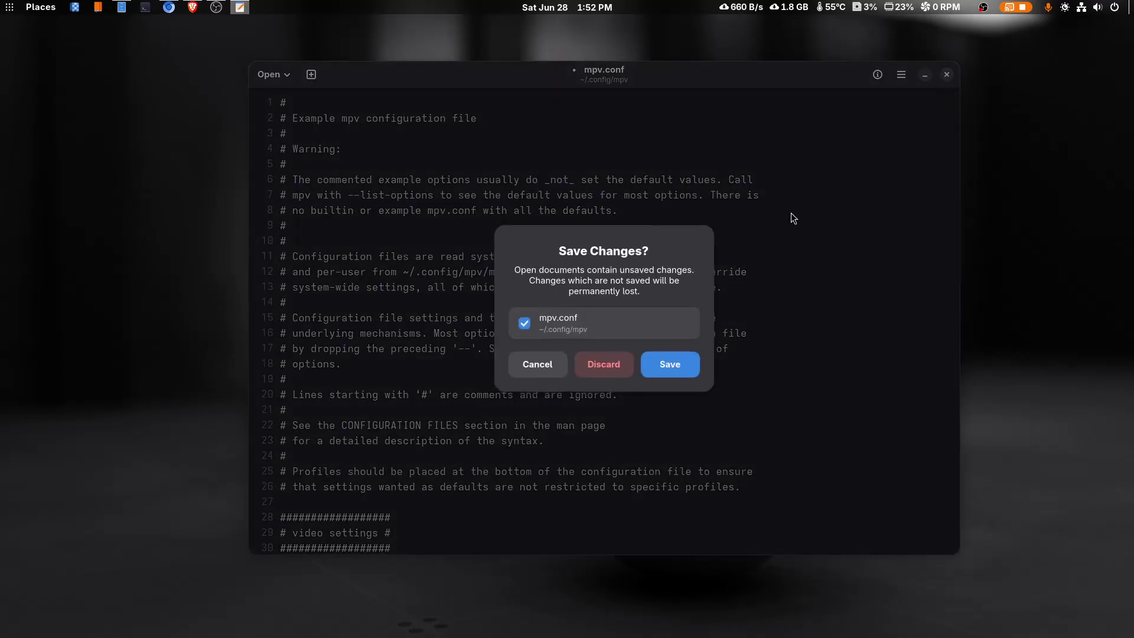
pyautogui.click(601, 363)
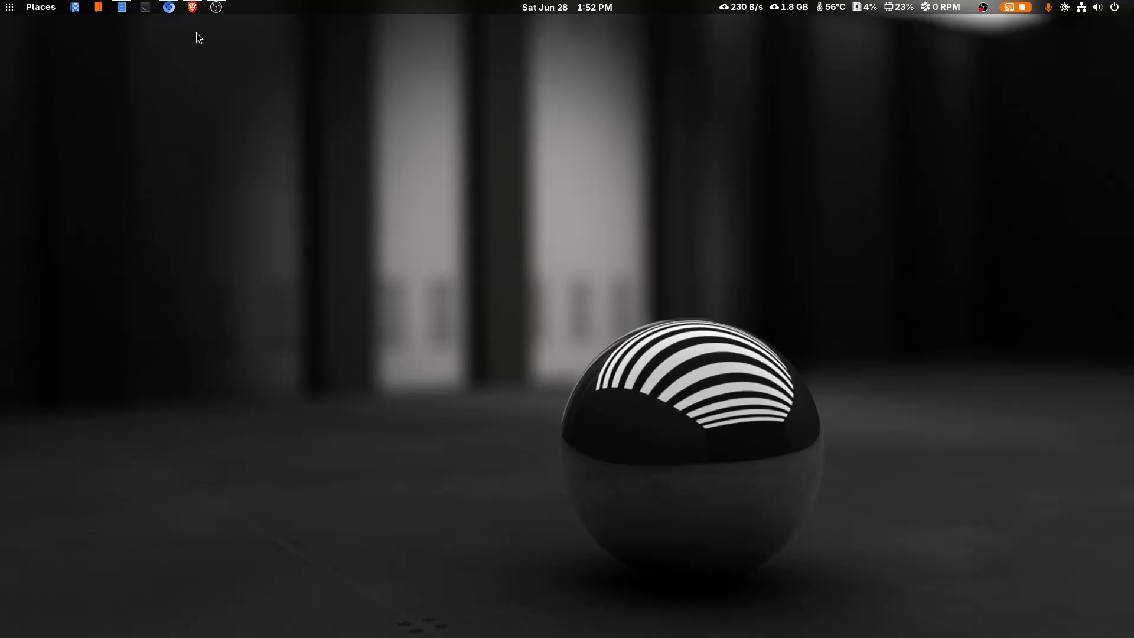
# Switch to Files and show the full path of the mpv configuration folder, then return to the folder view.
pyautogui.click(122, 7)
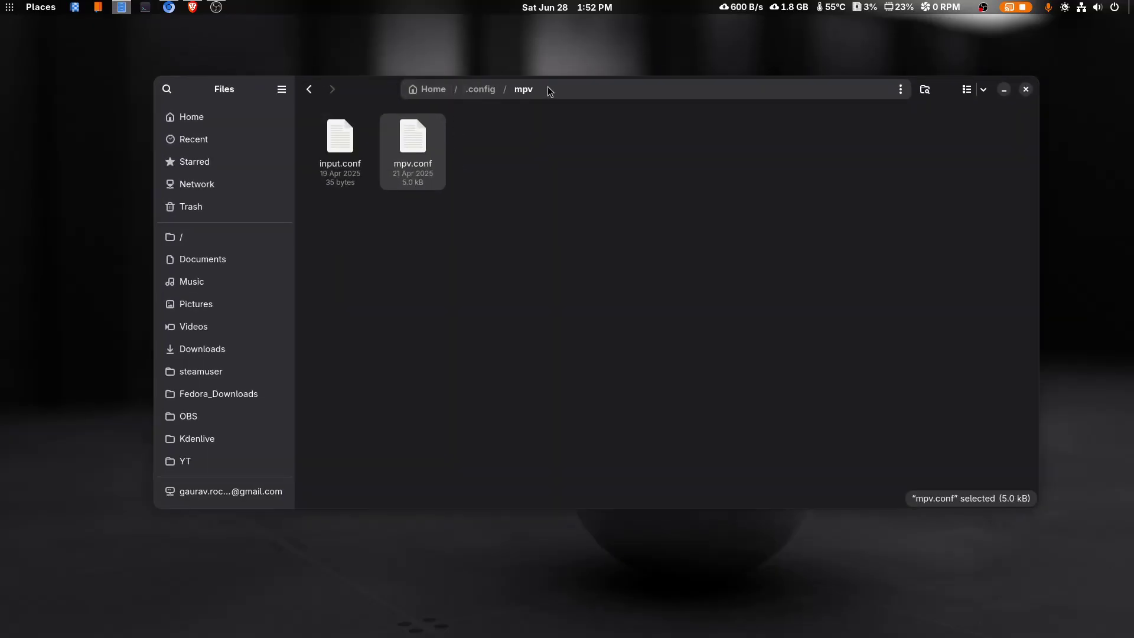
pyautogui.click(548, 89)
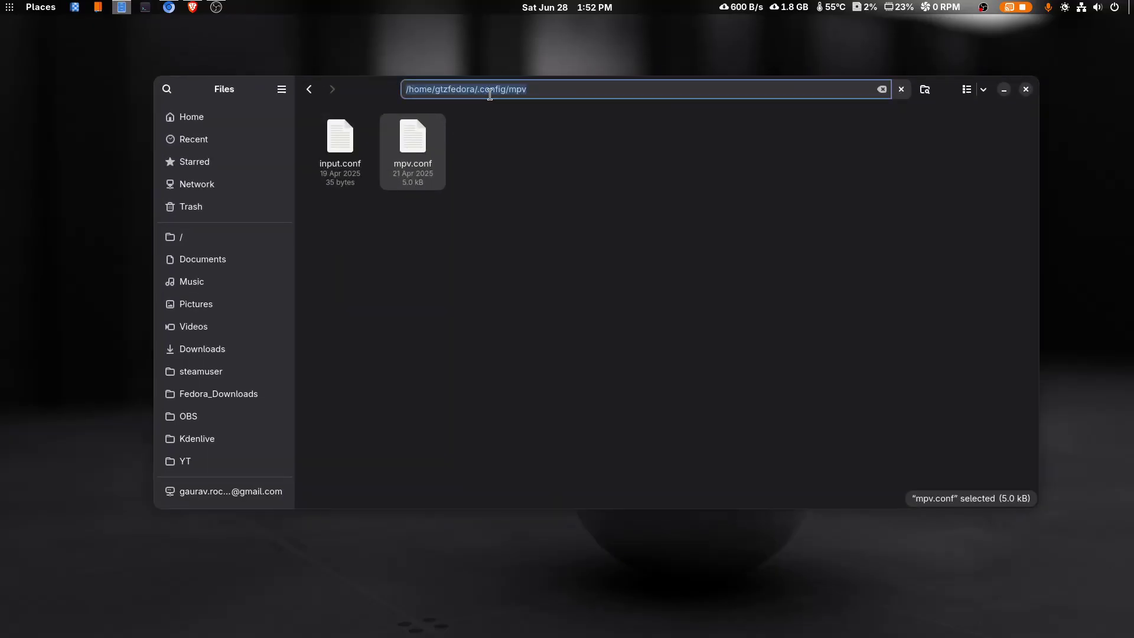
pyautogui.click(543, 90)
pyautogui.click(591, 168)
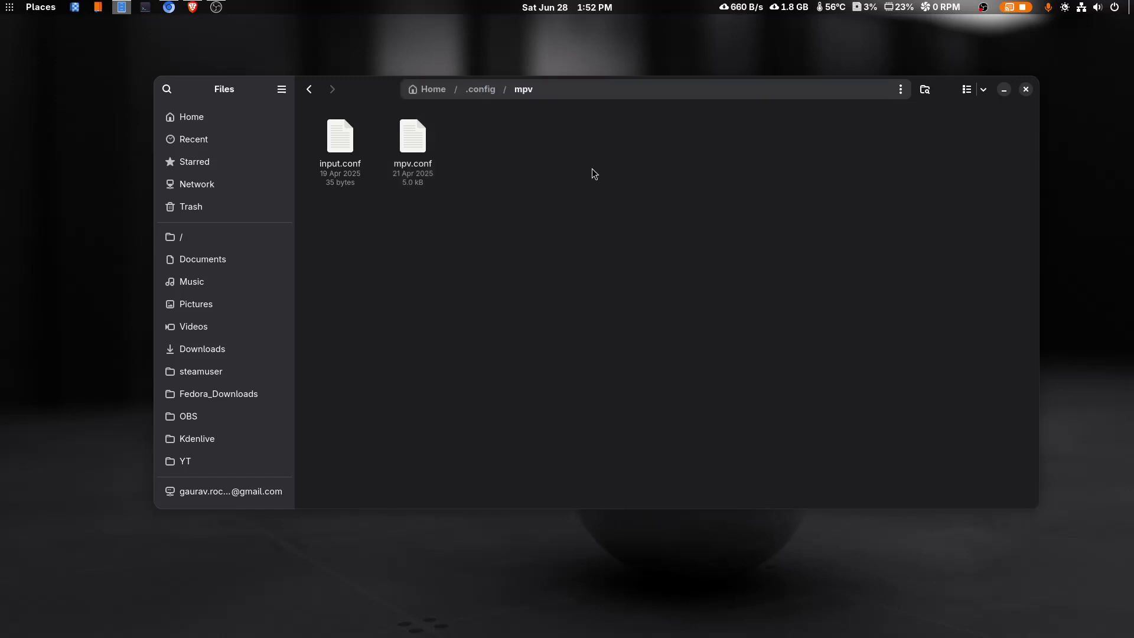
# Open input.conf in Text Editor with its window moved clear of the file's icon, and highlight the UP and DOWN volume lines.
pyautogui.click(339, 147)
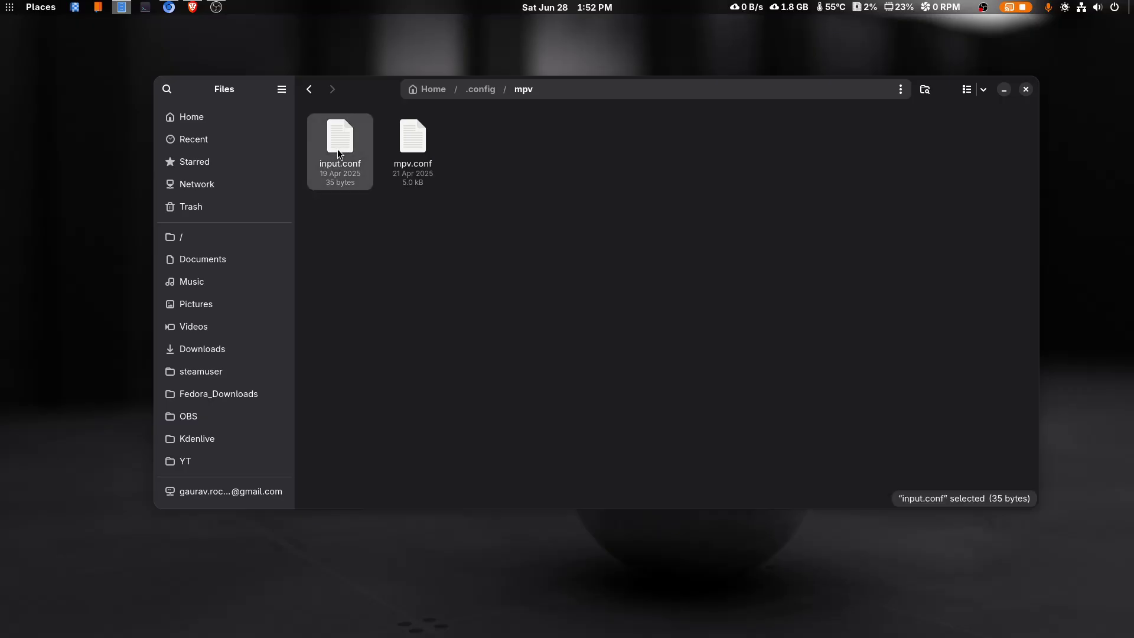
pyautogui.doubleClick(338, 149)
pyautogui.moveTo(372, 94); pyautogui.dragTo(567, 198)
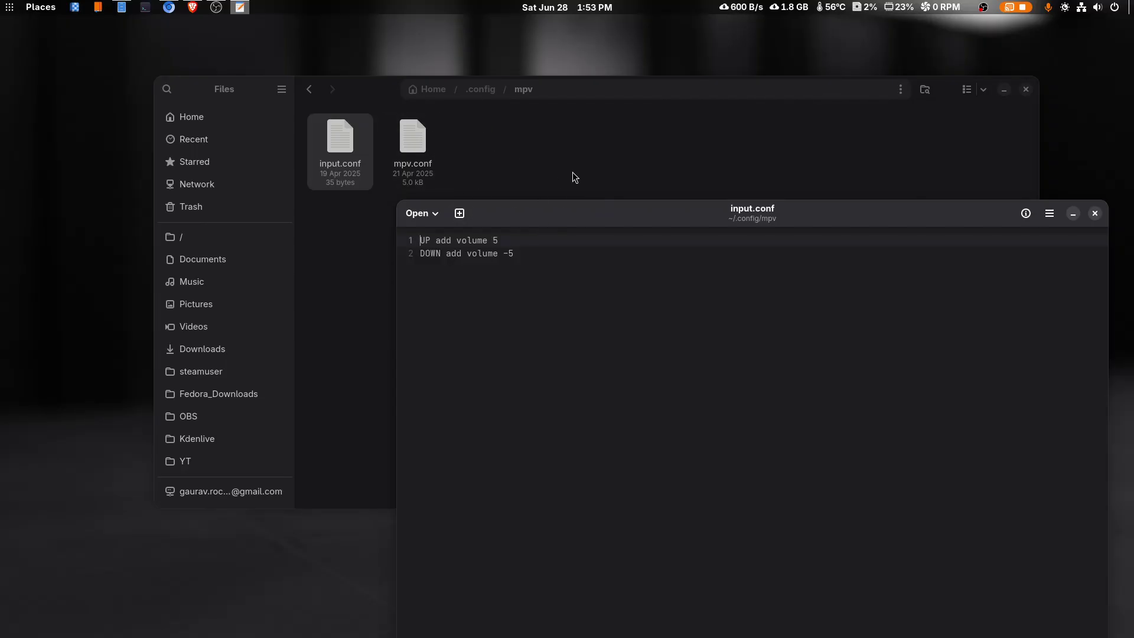
pyautogui.moveTo(587, 211); pyautogui.dragTo(555, 158)
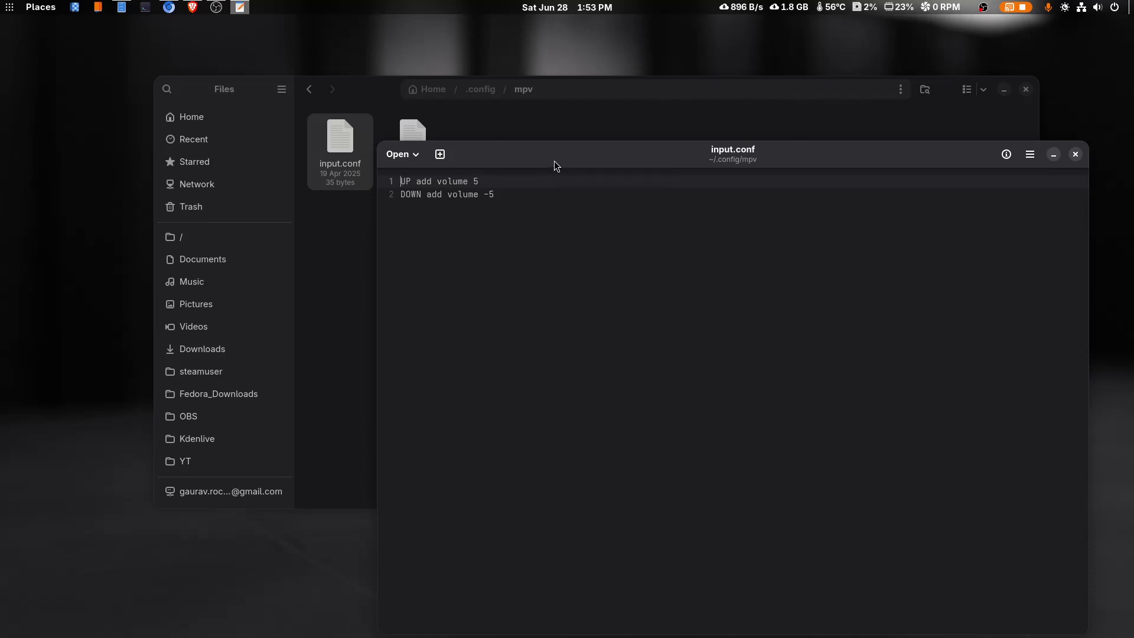
pyautogui.moveTo(554, 161); pyautogui.dragTo(549, 151)
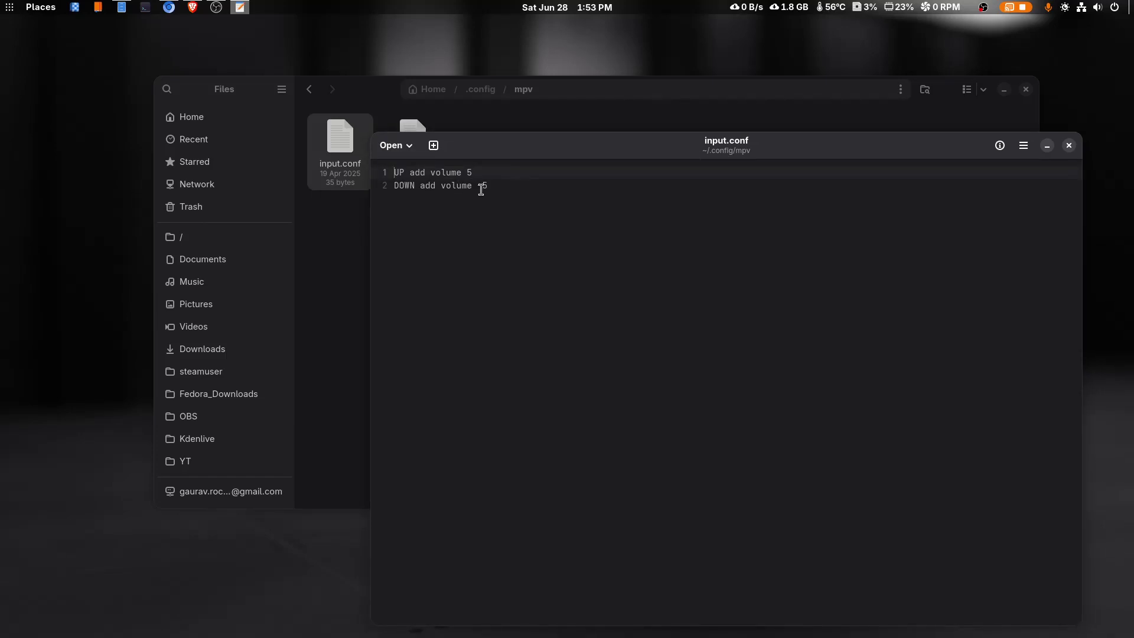
pyautogui.moveTo(511, 189); pyautogui.dragTo(394, 172)
pyautogui.click(519, 195)
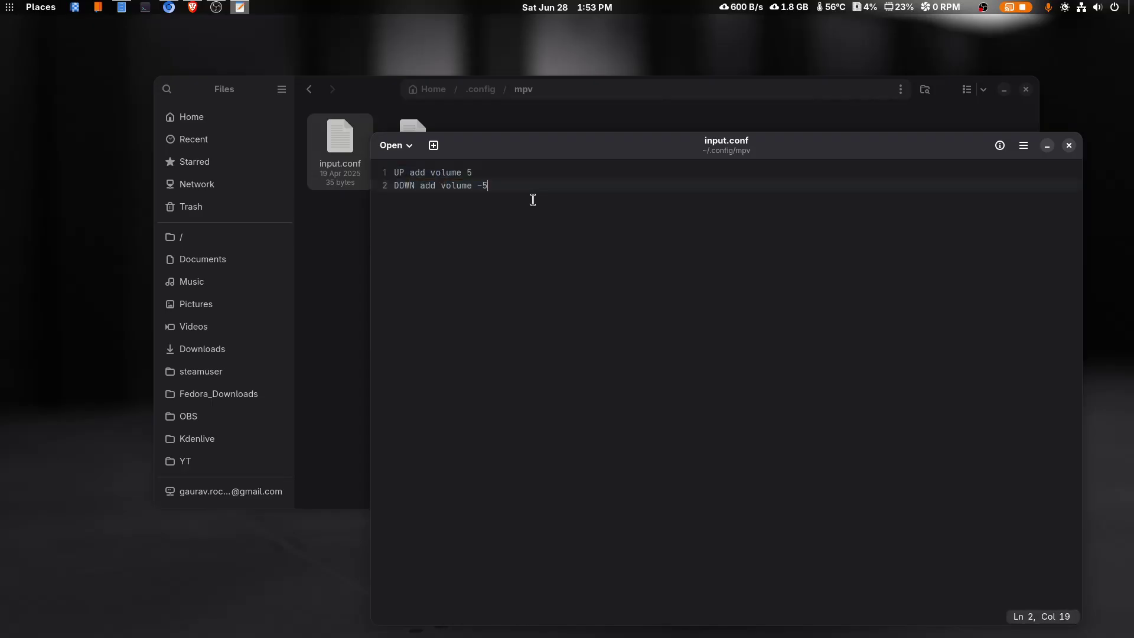